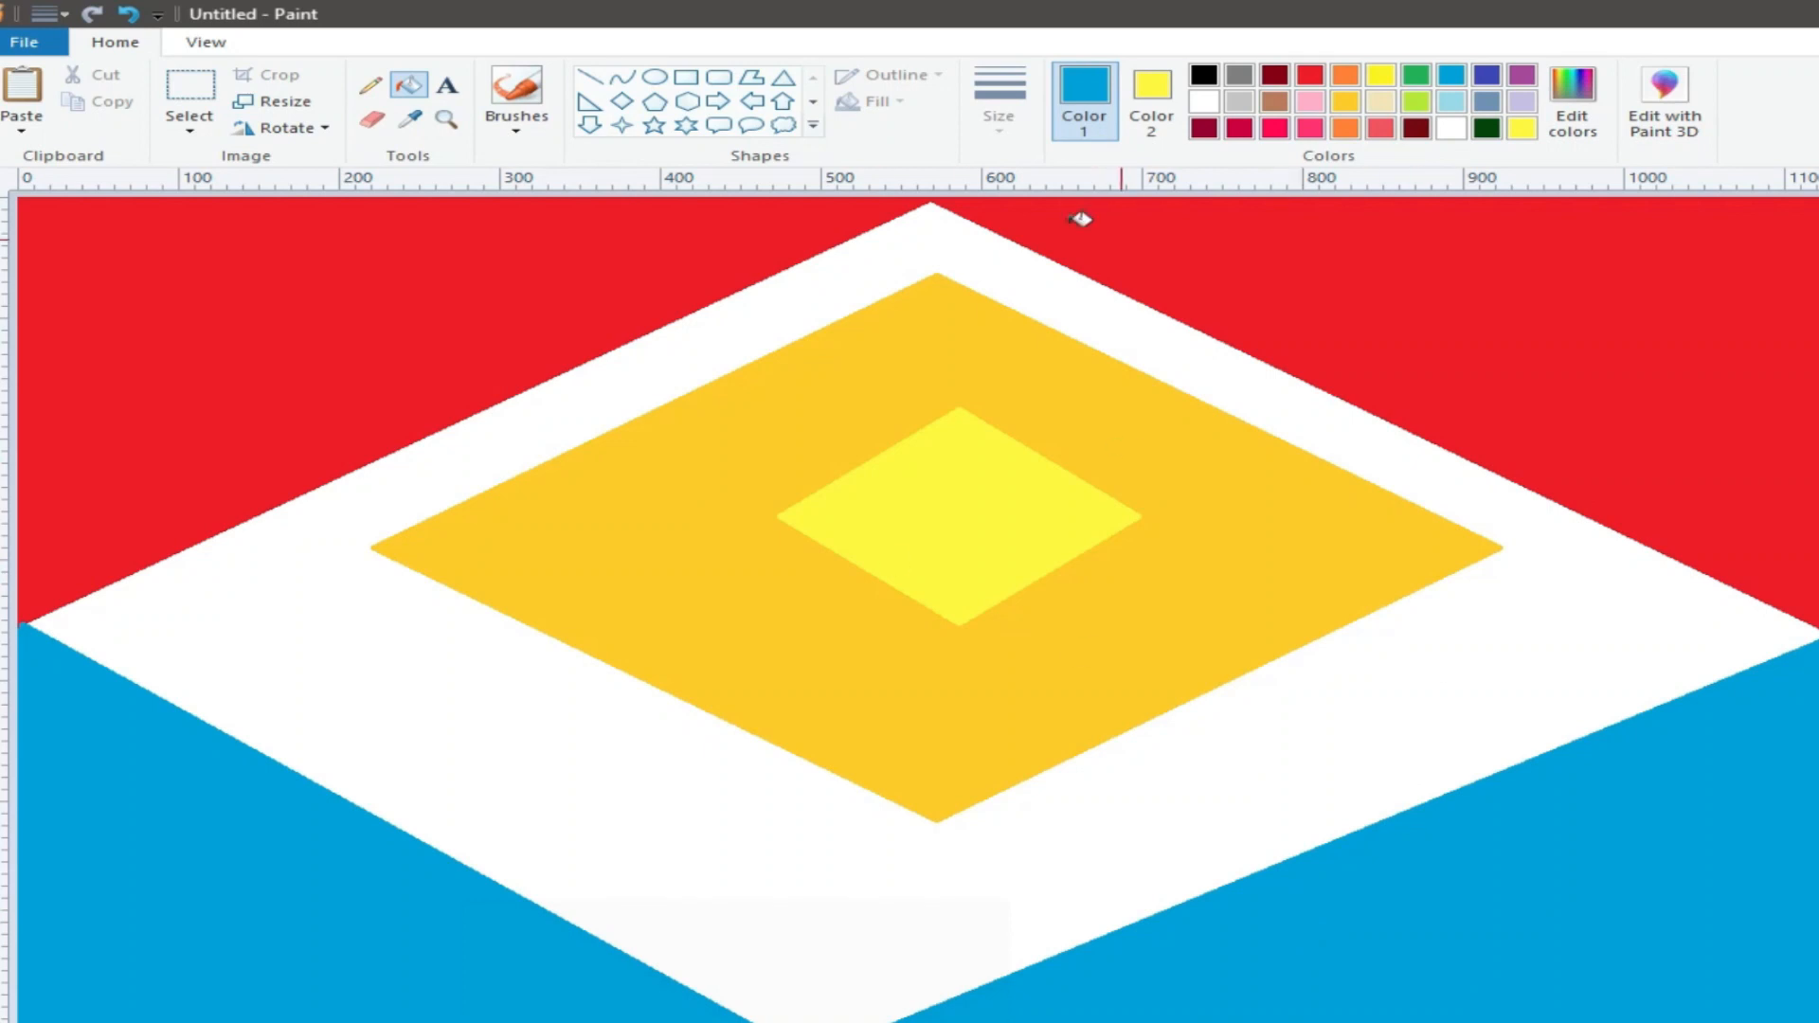
Step: Fill the white outer diamond with orange and resize the canvas to 1 pixel wide without maintaining the aspect ratio
click(1349, 81)
click(1105, 303)
click(272, 102)
click(95, 324)
click(331, 189)
double_click(356, 229)
text(1)
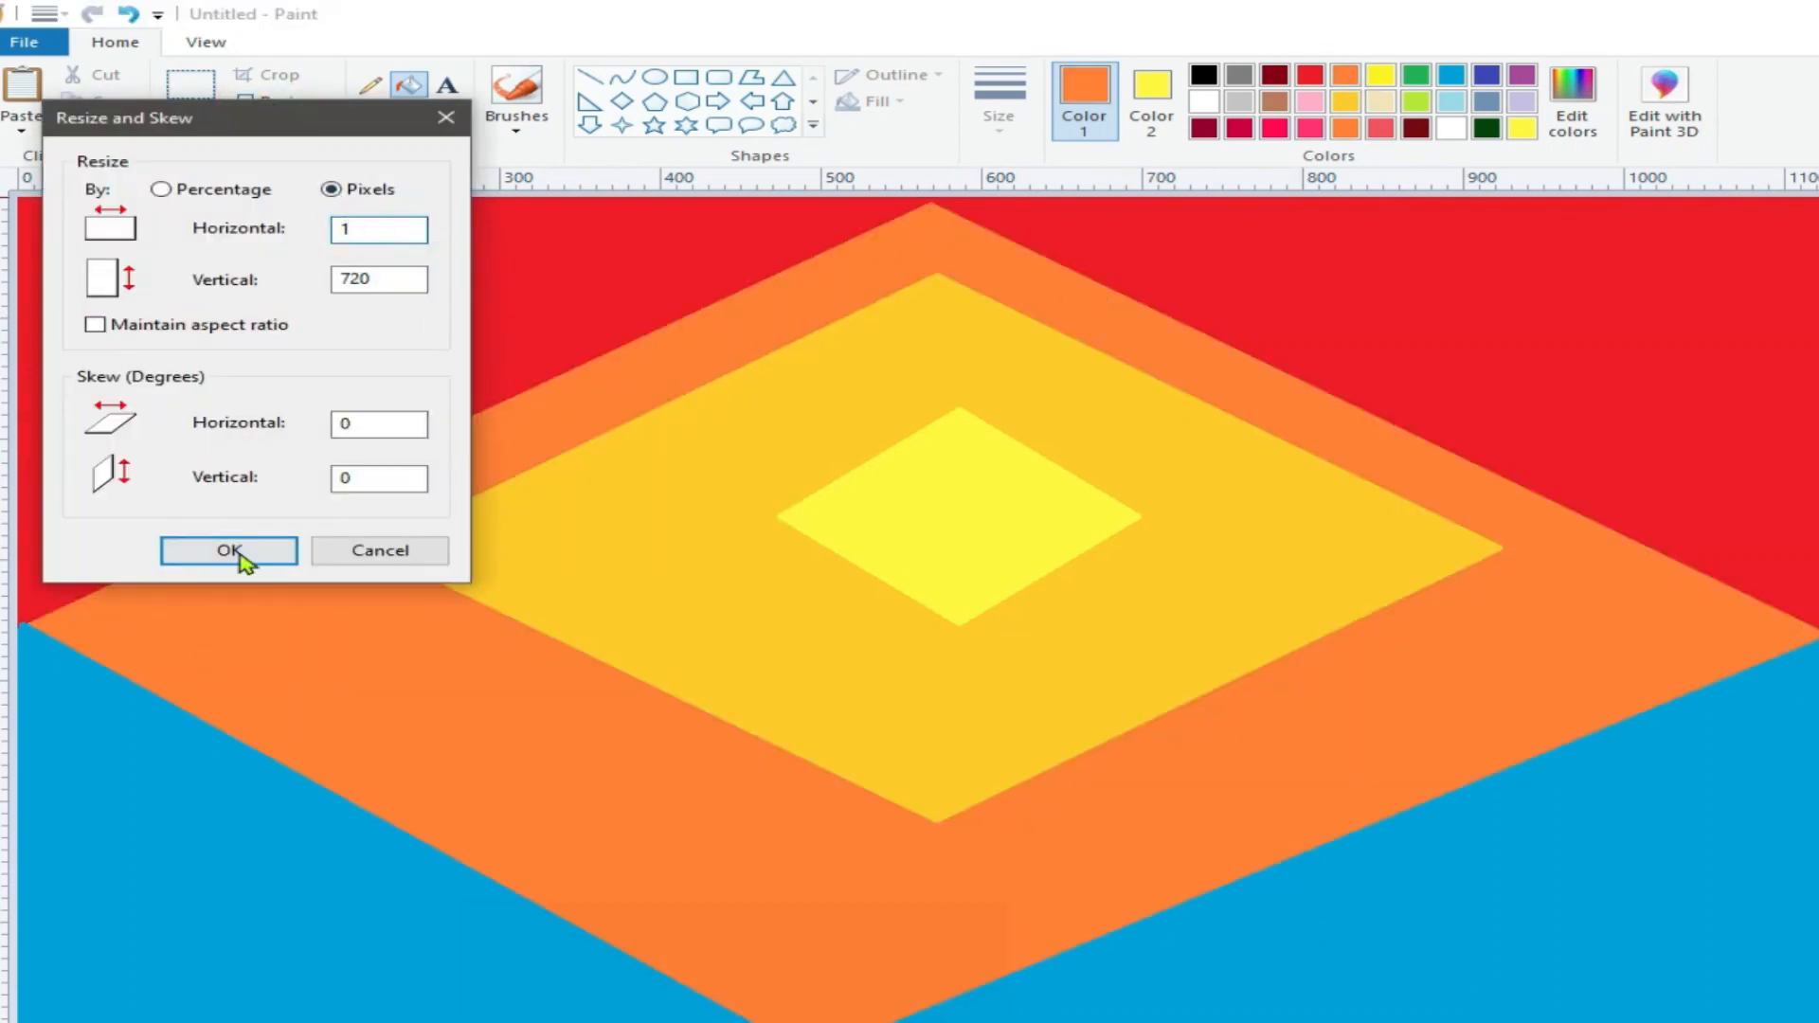
click(240, 554)
Step: Stretch the canvas horizontally to 1280 pixels with the aspect ratio unlocked to spread the colours into a gradient
click(272, 101)
click(95, 324)
click(330, 189)
text(1280)
click(247, 548)
Step: Set both the foreground and background drawing colours to white
click(1151, 100)
click(1206, 104)
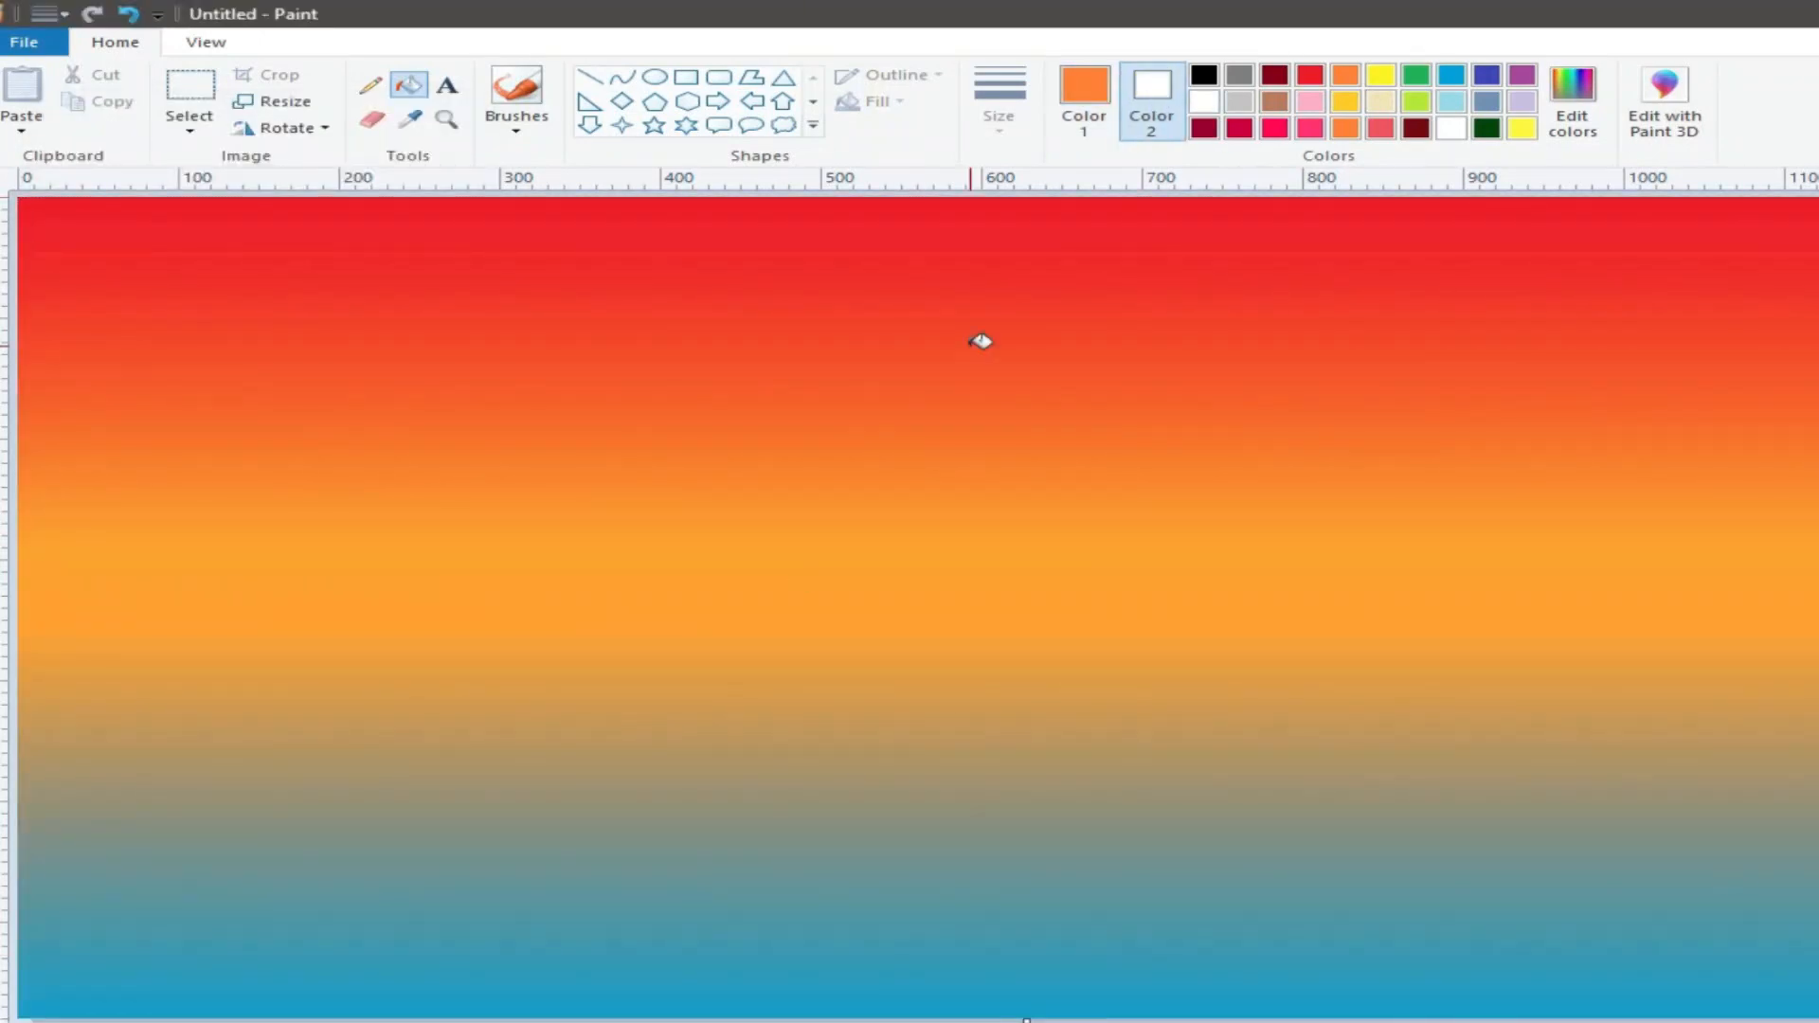
click(1096, 105)
click(1203, 102)
key(ctrl+a)
key(Escape)
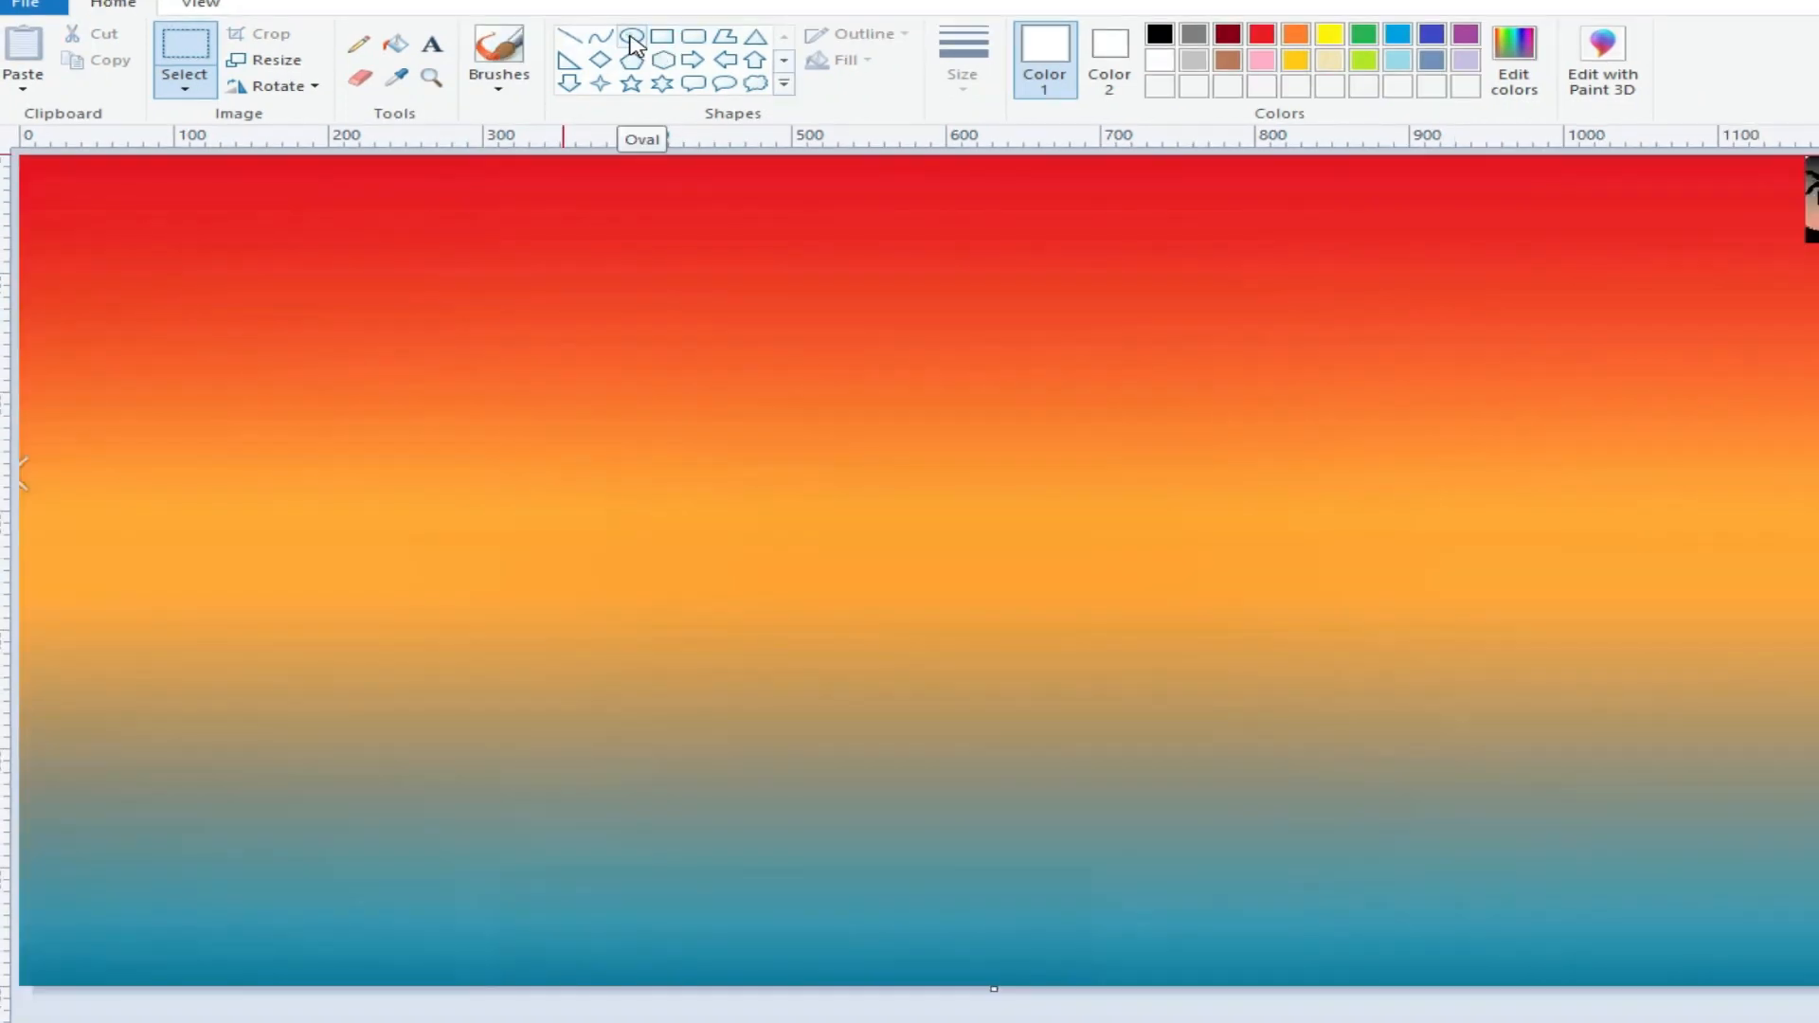
Step: Draw a white outlined oval about 230 pixels wide near the middle of the sunset gradient
click(632, 38)
drag(947, 606, 1267, 830)
drag(1039, 747, 1055, 571)
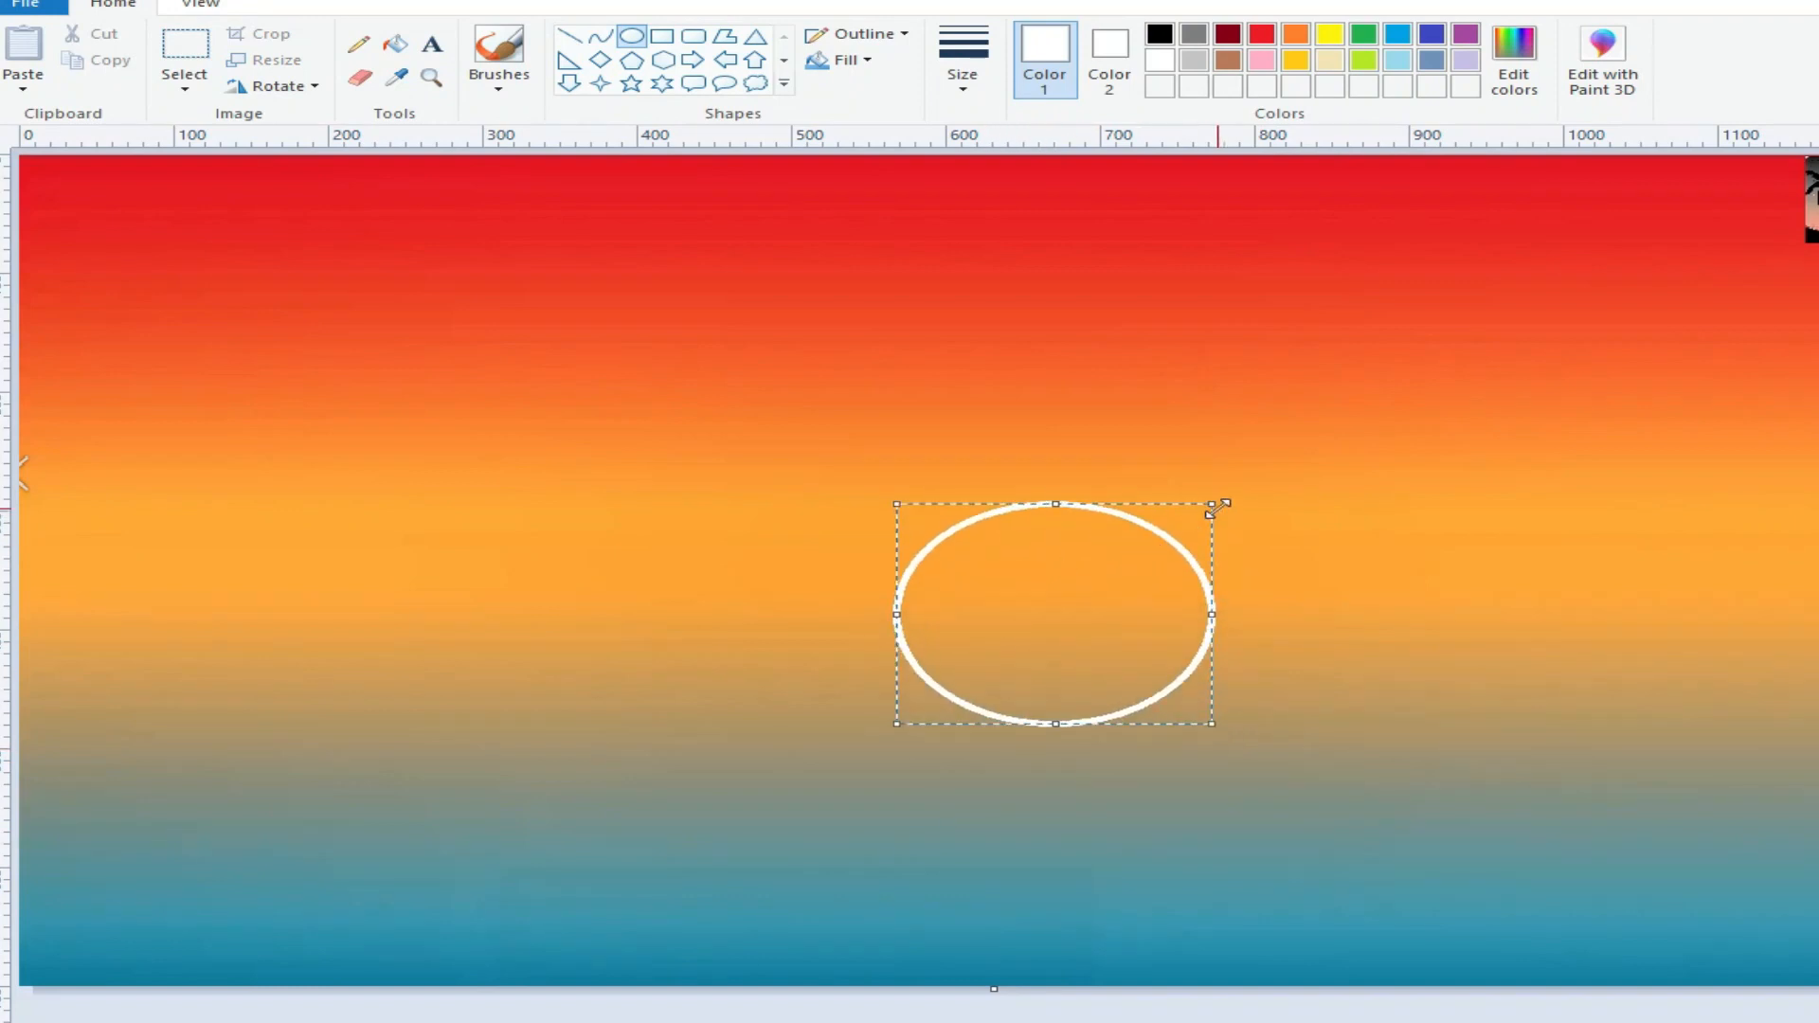
drag(1213, 505, 1259, 455)
drag(1064, 549, 1049, 555)
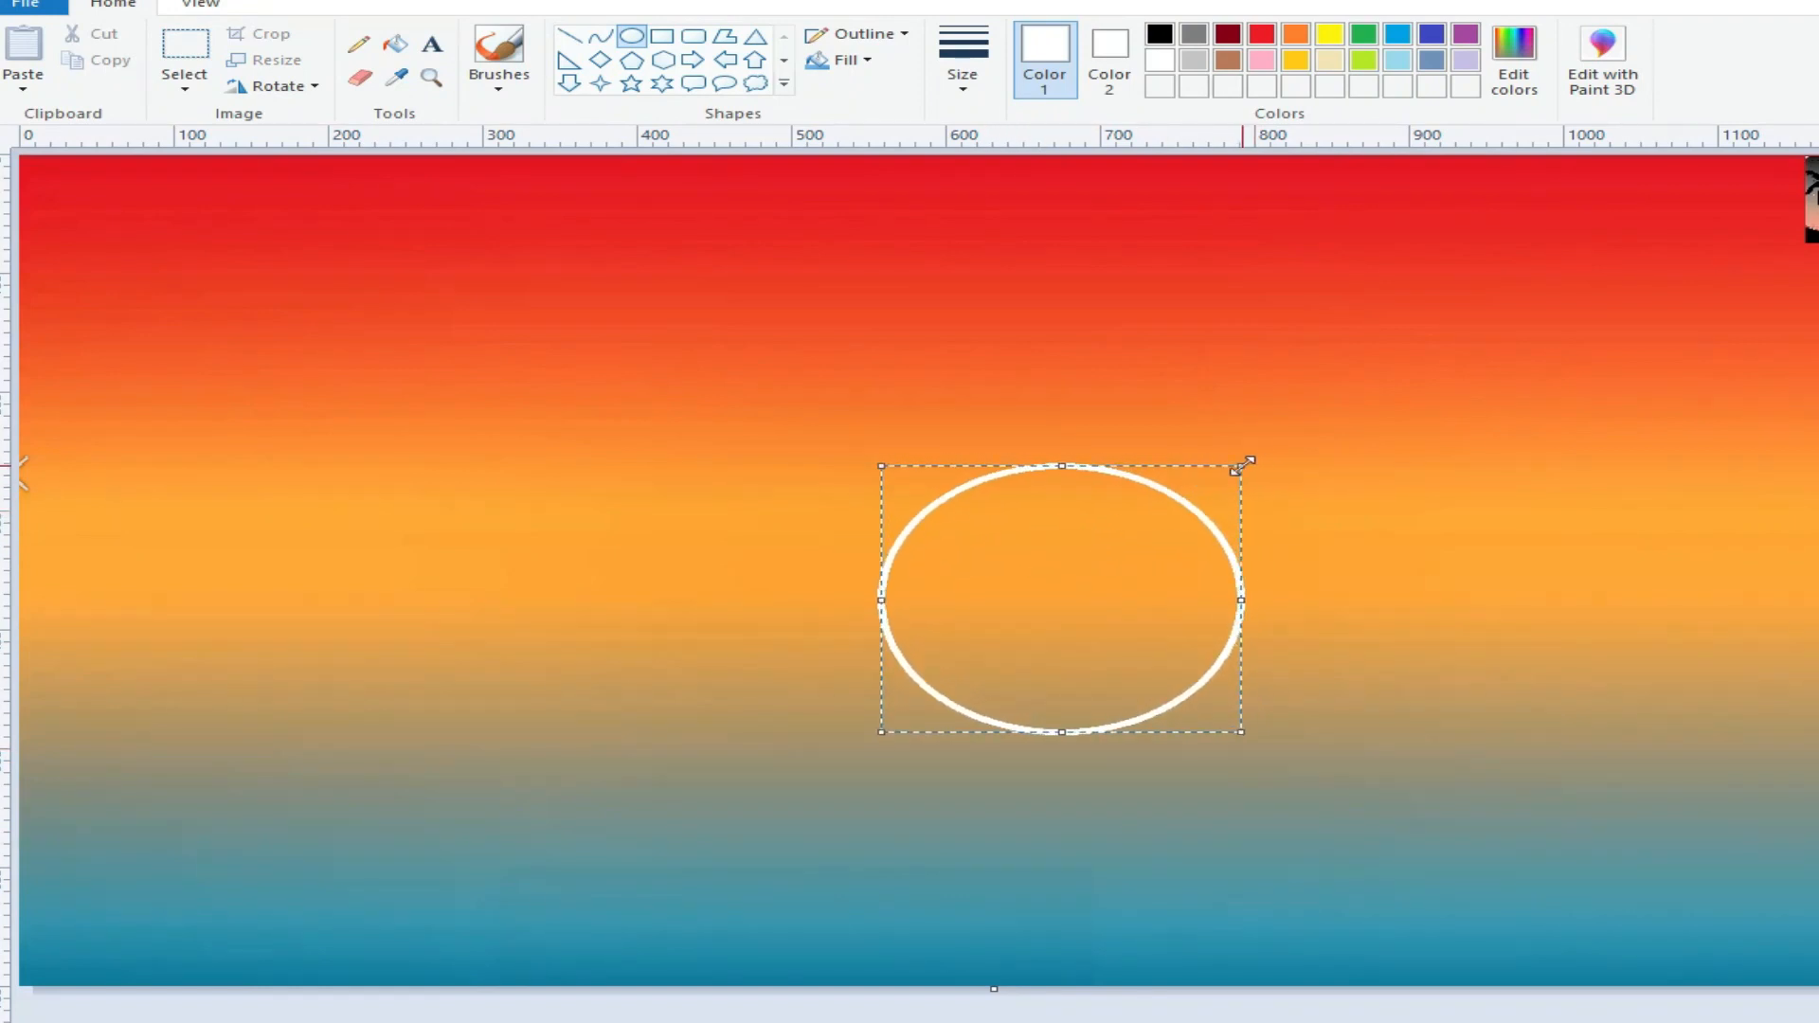
Step: Enlarge the oval to about 315 pixels wide and centre it over the orange band
drag(1241, 466, 1313, 424)
drag(882, 423, 808, 408)
drag(808, 730, 775, 769)
drag(928, 668, 922, 654)
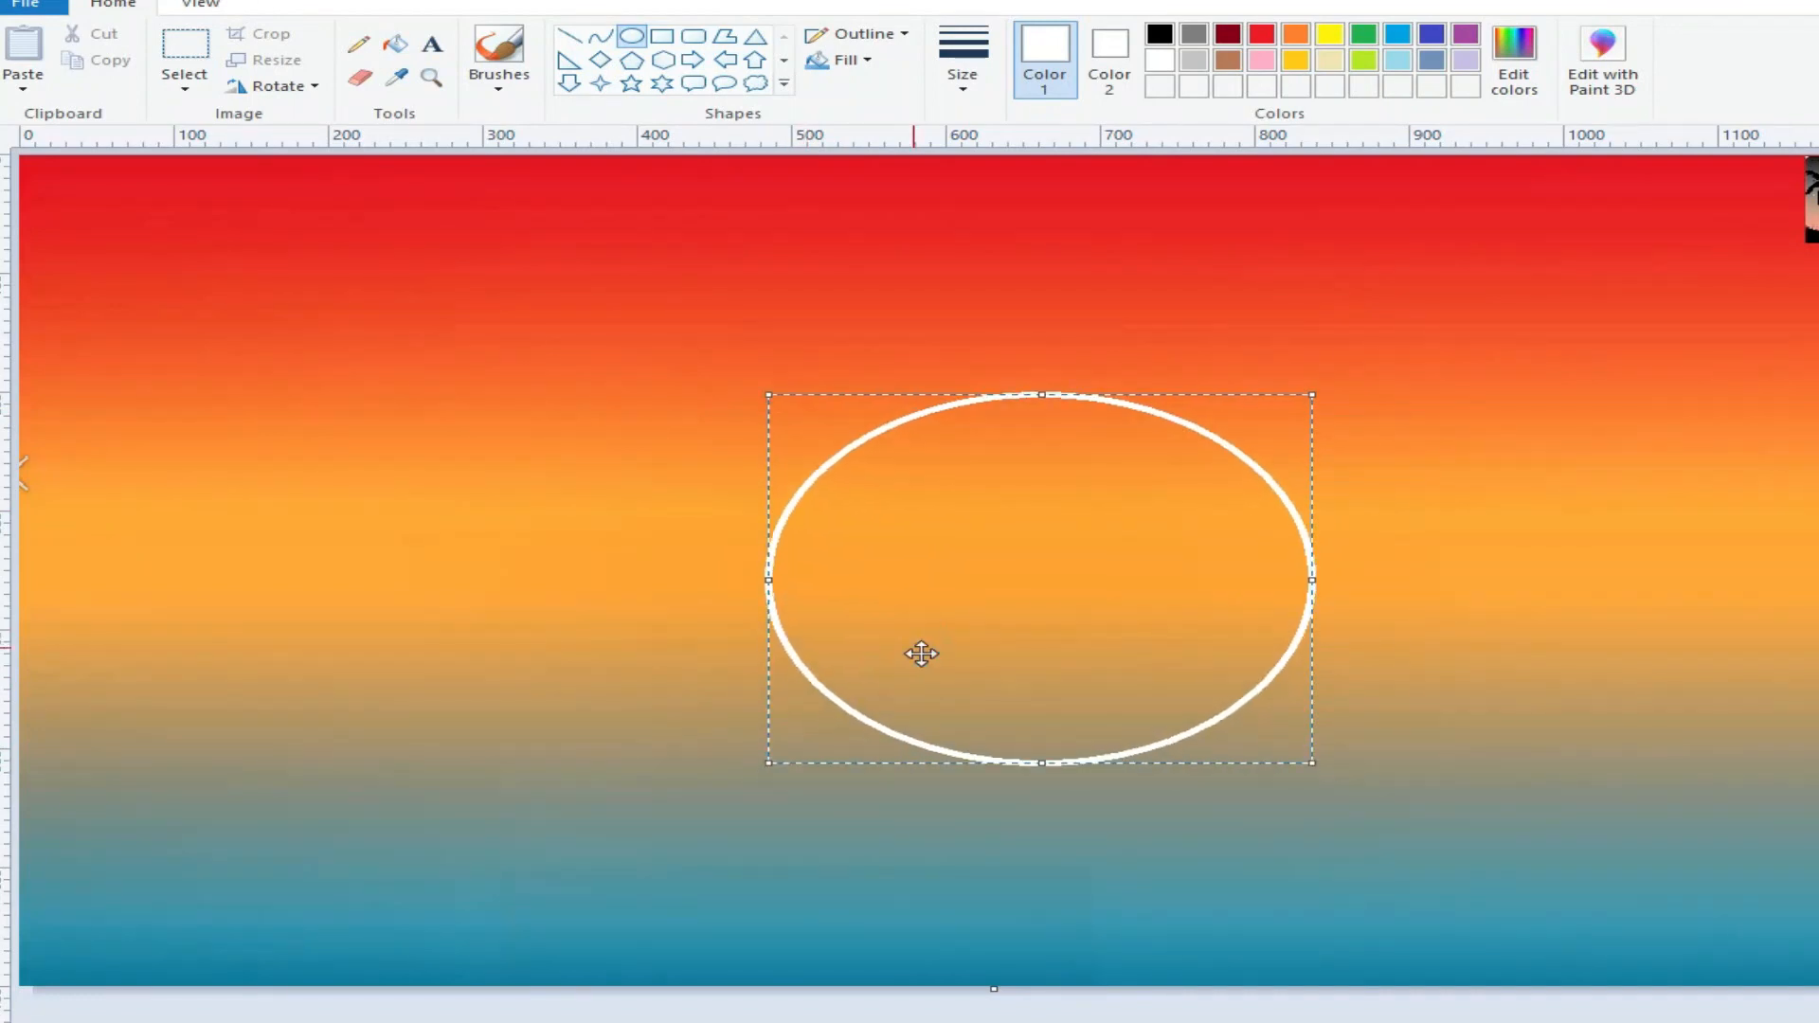
drag(1307, 759, 1261, 758)
drag(998, 663, 987, 663)
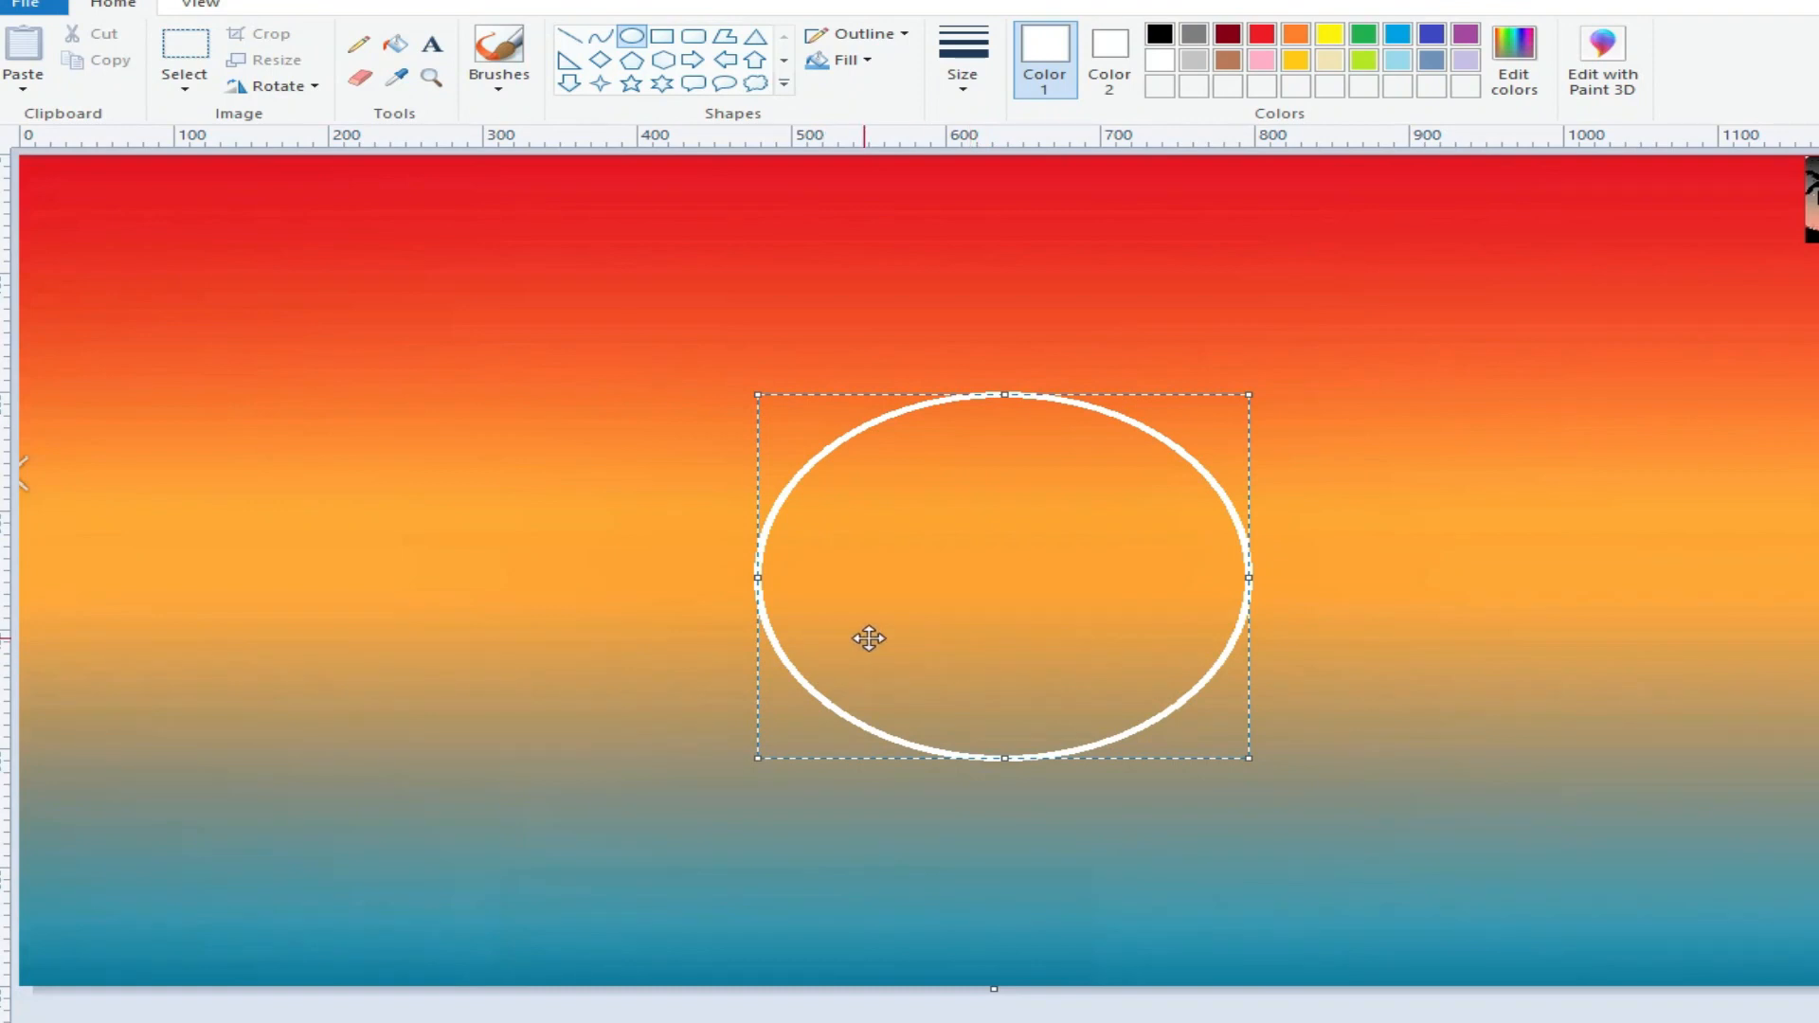
Step: Give the oval a solid white fill to form the sun and finish the shape
click(848, 62)
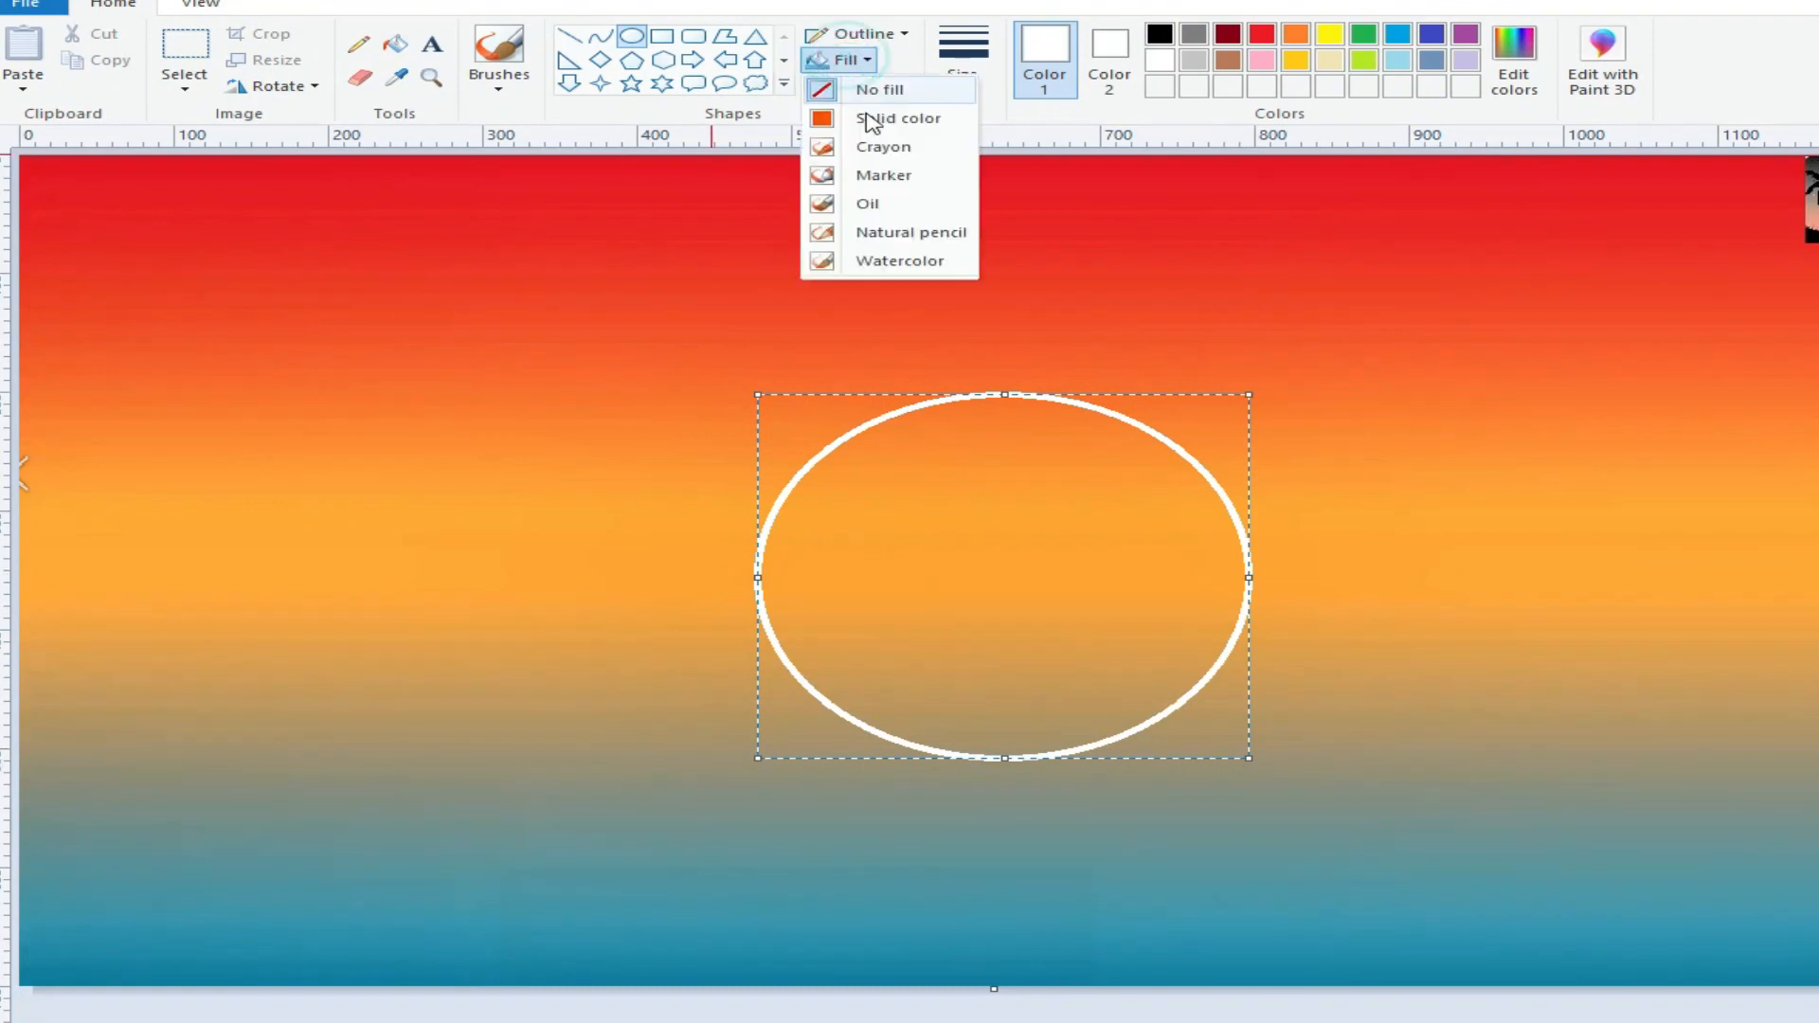
click(870, 115)
click(562, 212)
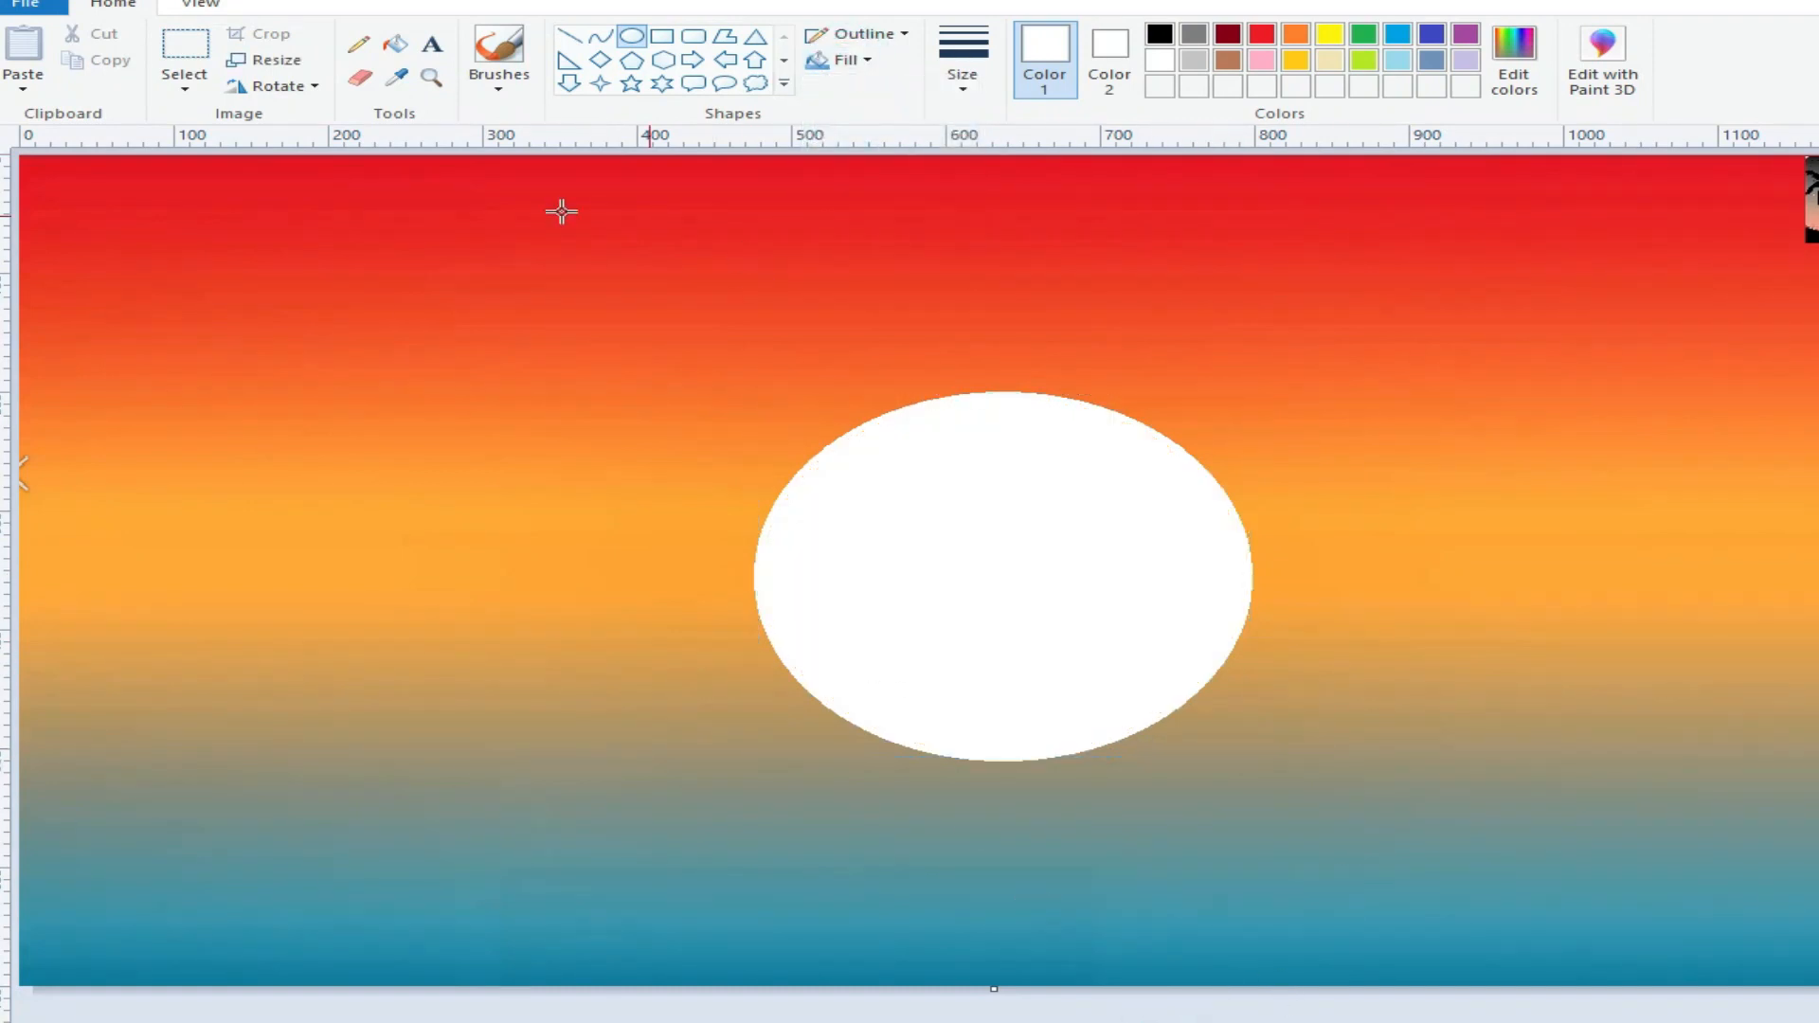
Step: Sample the orange-brown beside the sun and pencil thin horizontal water lines across its lower part
click(396, 77)
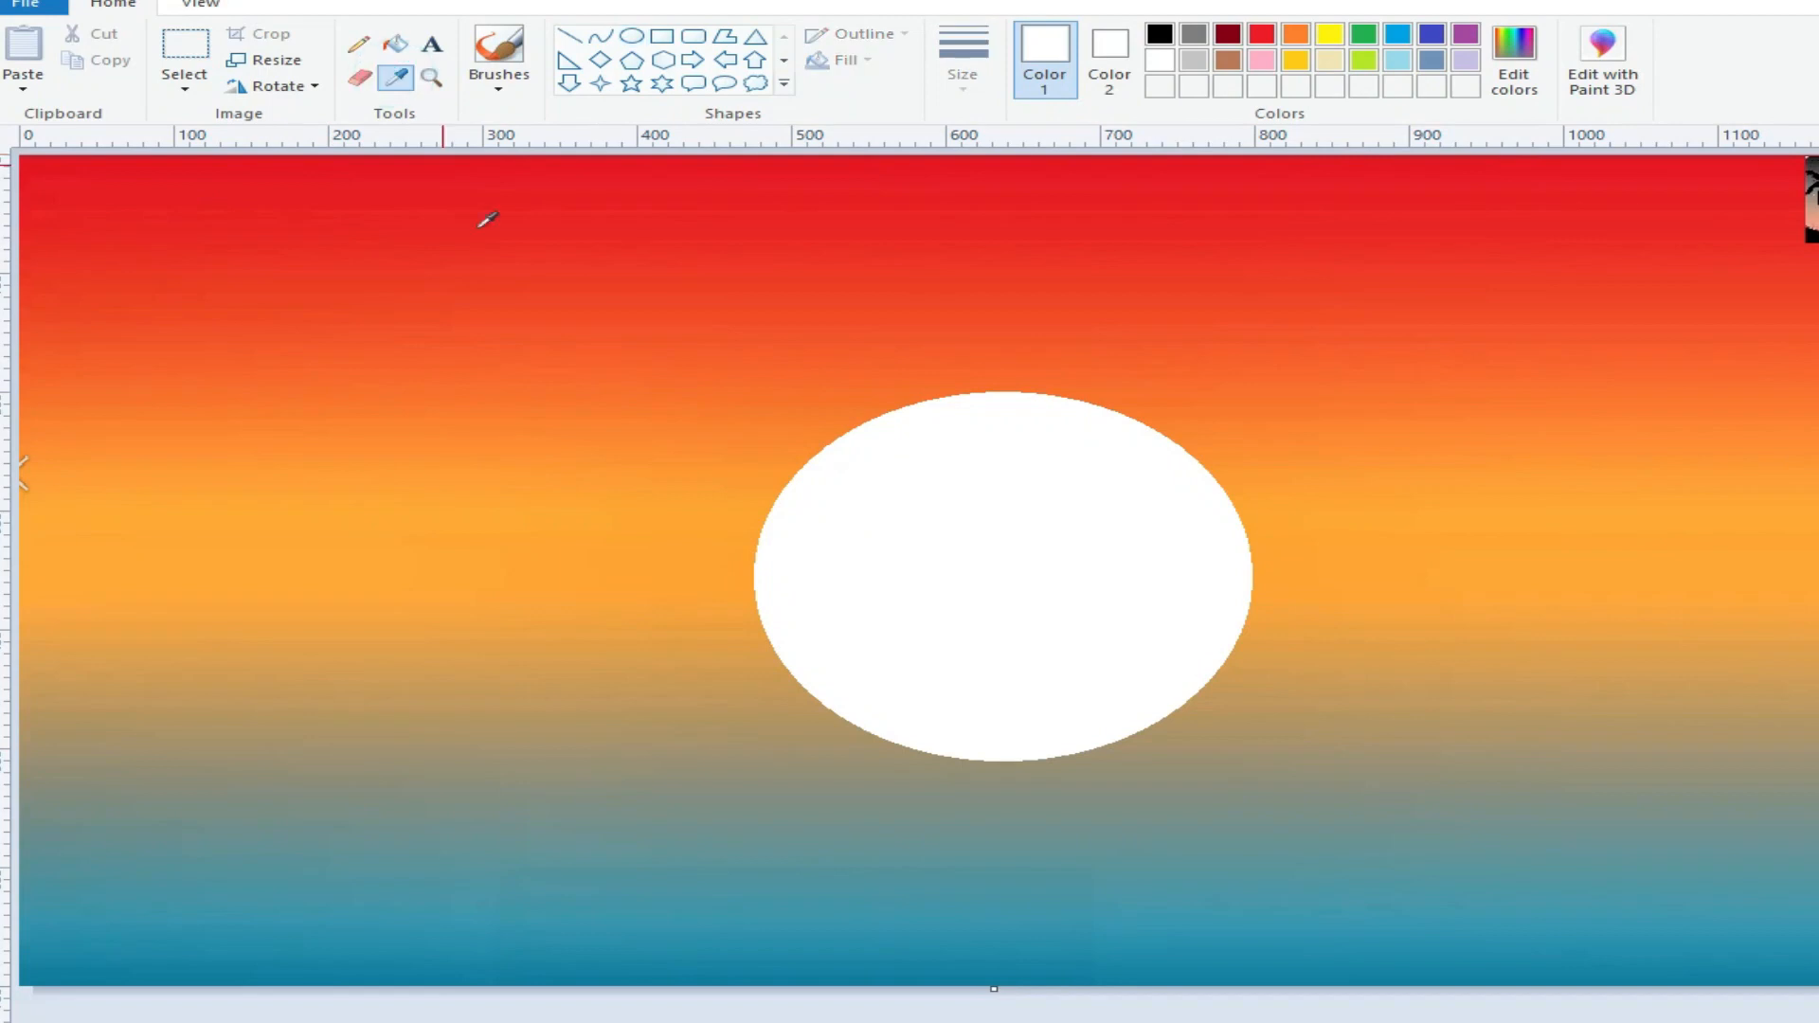
click(1257, 648)
click(359, 44)
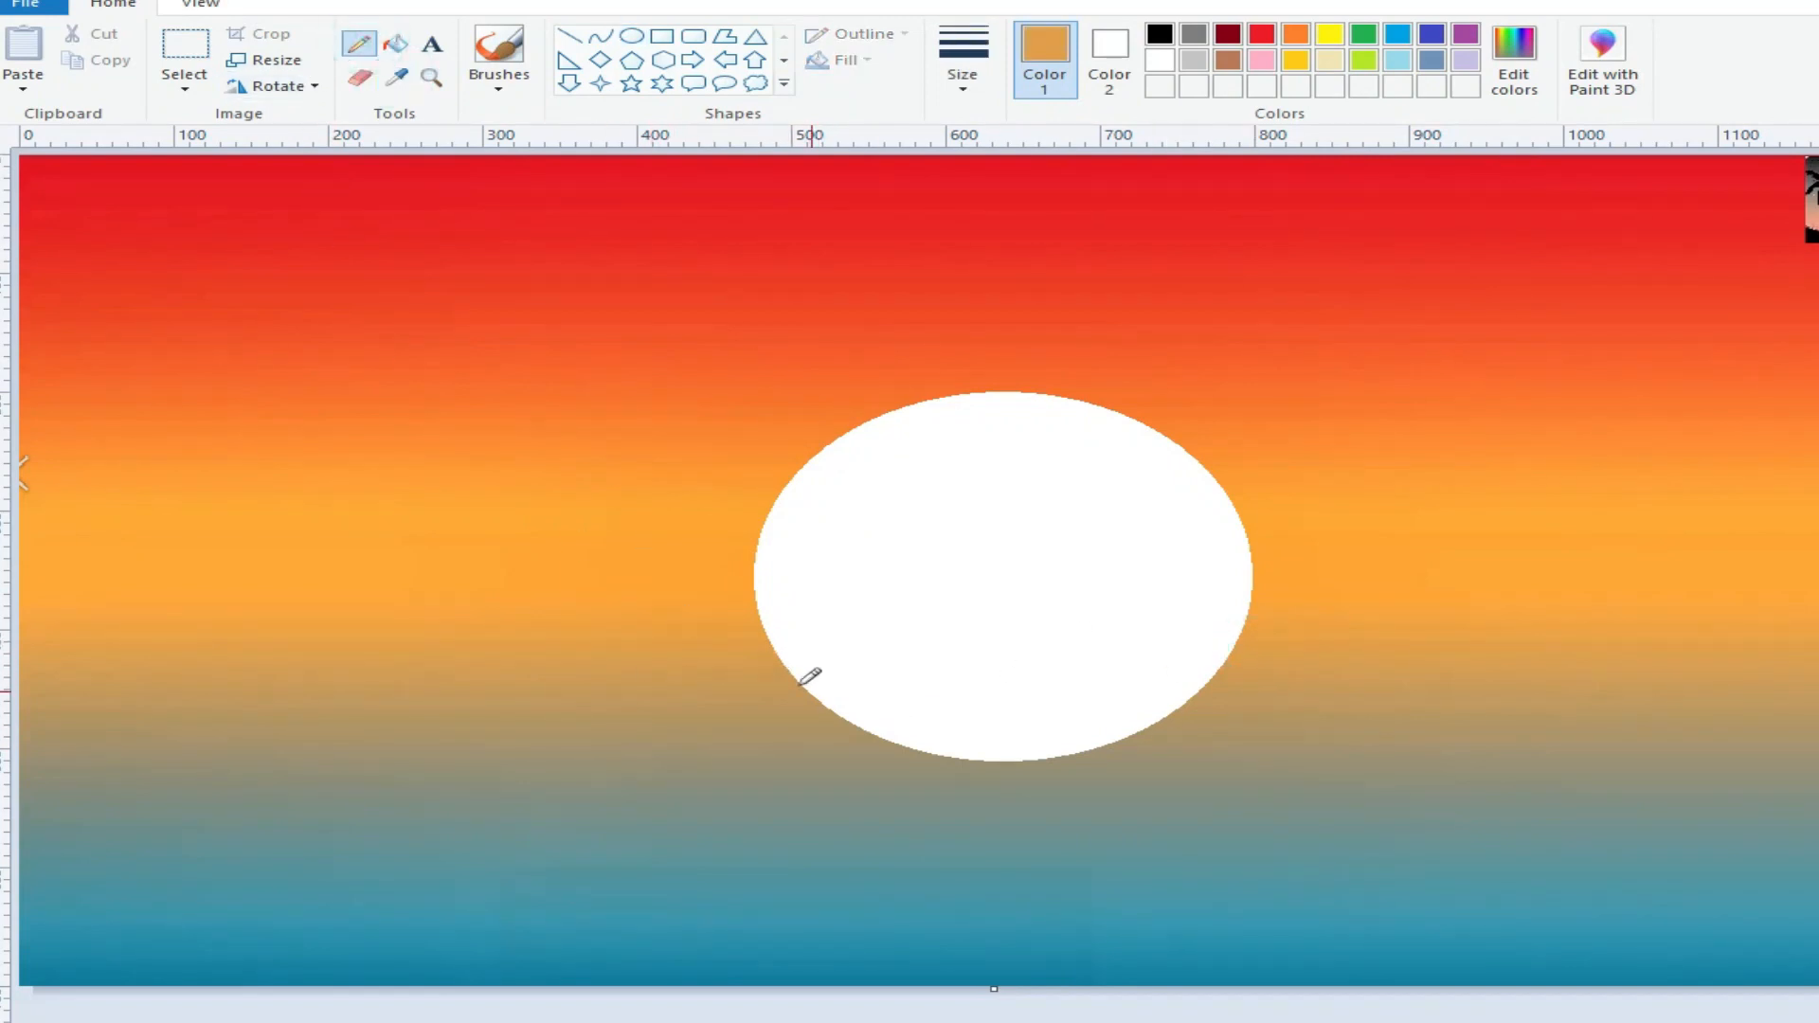
drag(781, 659, 1175, 661)
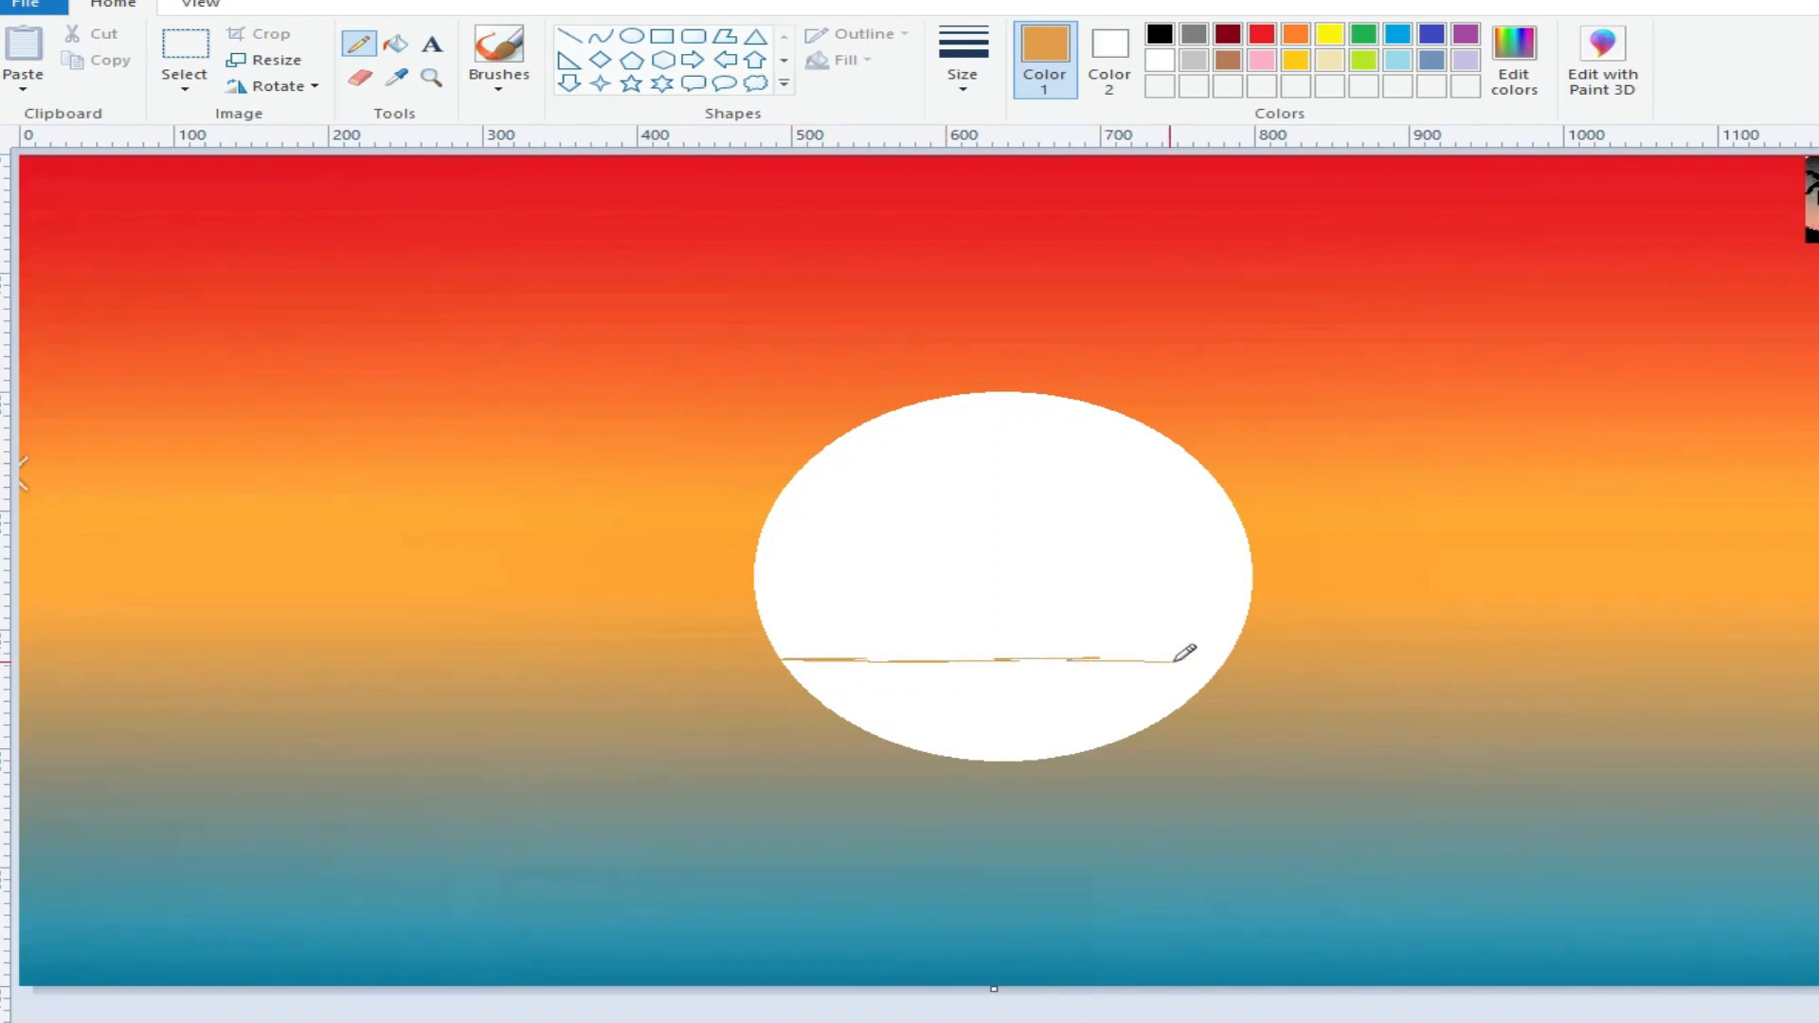
drag(787, 671, 1157, 659)
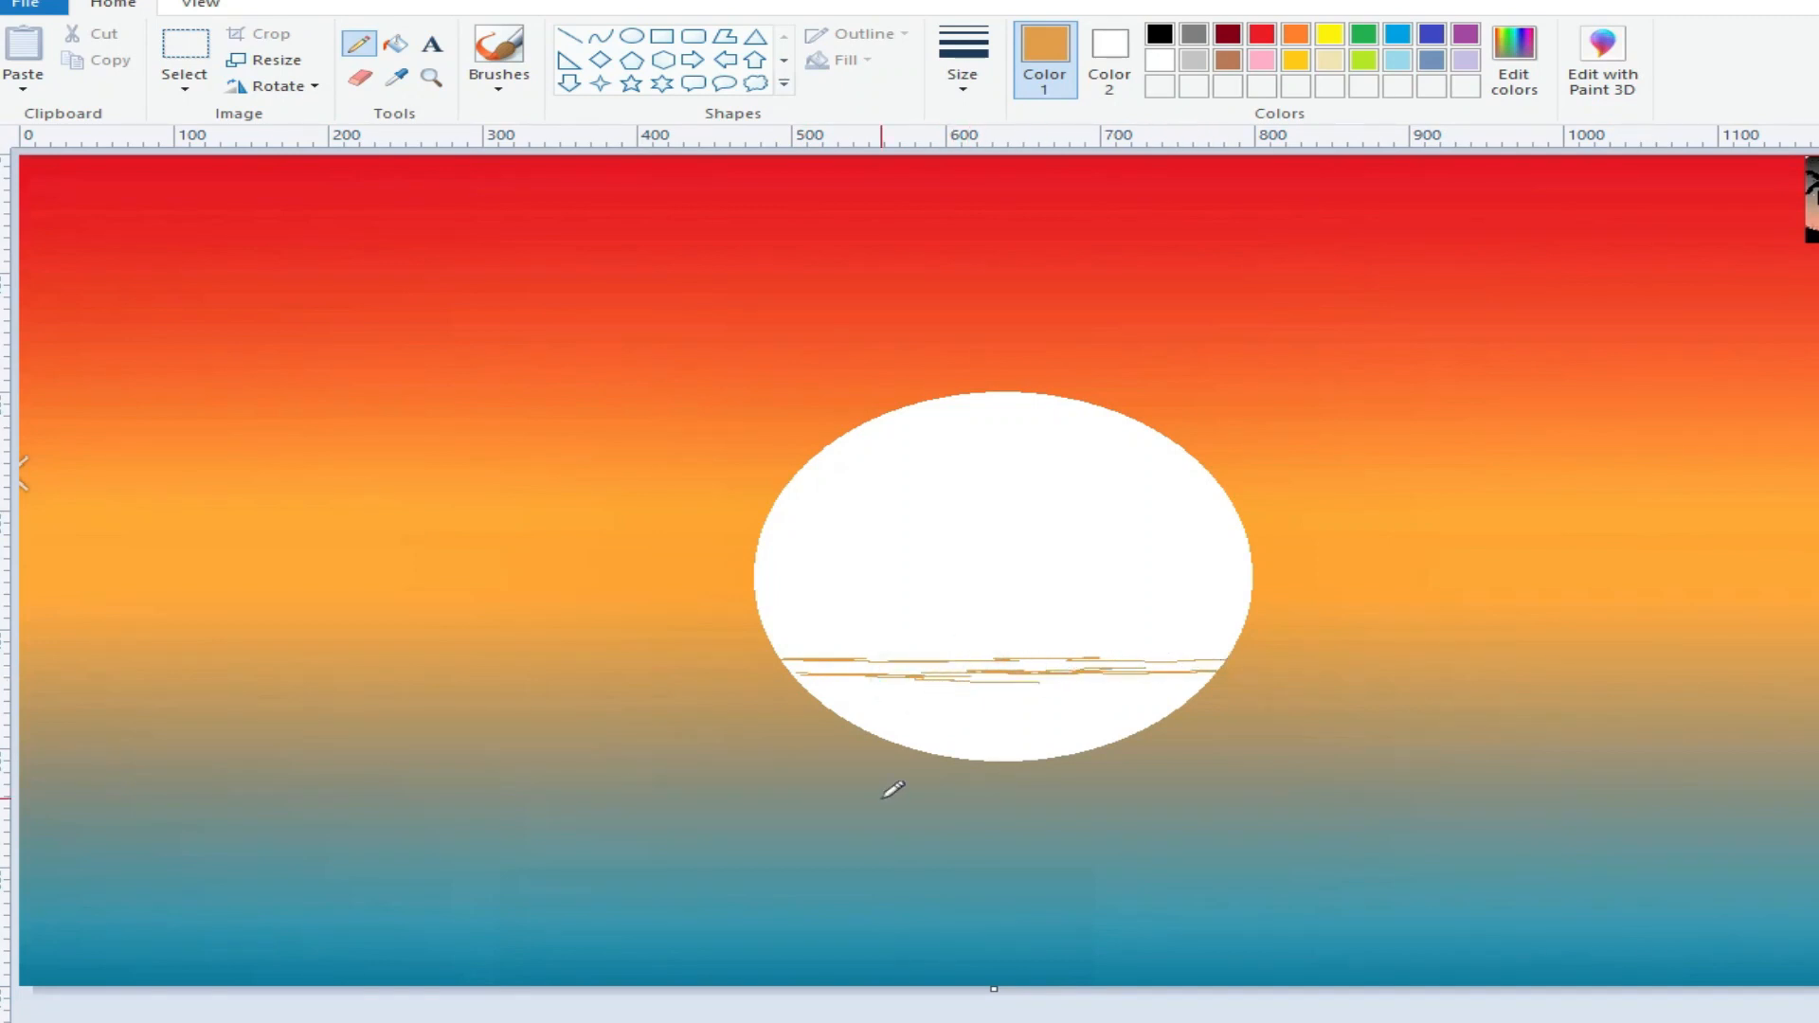
Step: Sample the brown beside the sun's lower edge and pencil dense ripple strokes over the bottom of the sun
click(396, 76)
click(753, 726)
mouse_move(822, 696)
mouse_down()
mouse_move(1220, 713)
mouse_move(846, 727)
mouse_move(1192, 713)
mouse_move(873, 742)
mouse_move(1135, 743)
mouse_move(1068, 731)
mouse_move(1110, 738)
mouse_move(962, 750)
mouse_move(1110, 744)
mouse_up()
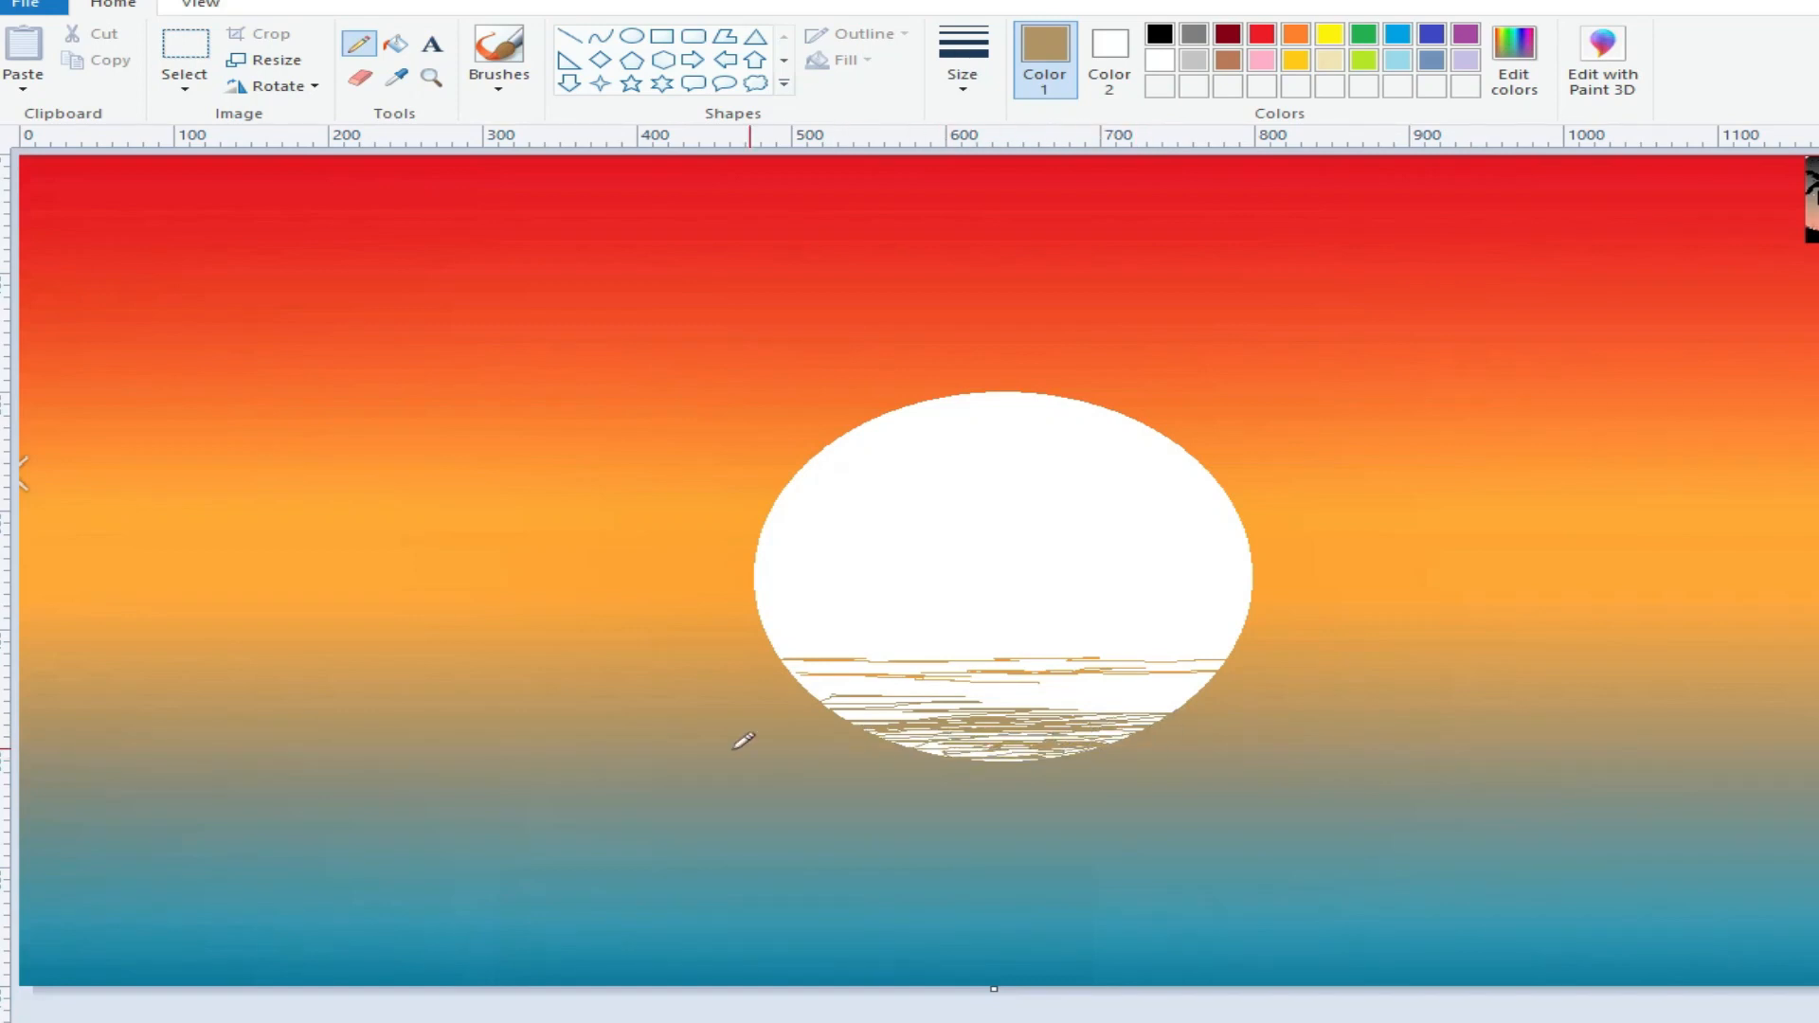
Step: Sample a slightly lighter brown at the sun's edge and pencil ripples between the upper water lines and the bottom strokes
click(393, 78)
click(800, 696)
mouse_move(801, 696)
mouse_down()
mouse_move(1212, 694)
mouse_move(1052, 707)
mouse_up()
drag(844, 714, 1009, 705)
mouse_move(804, 692)
mouse_down()
mouse_move(984, 692)
mouse_move(953, 686)
mouse_move(1230, 684)
mouse_up()
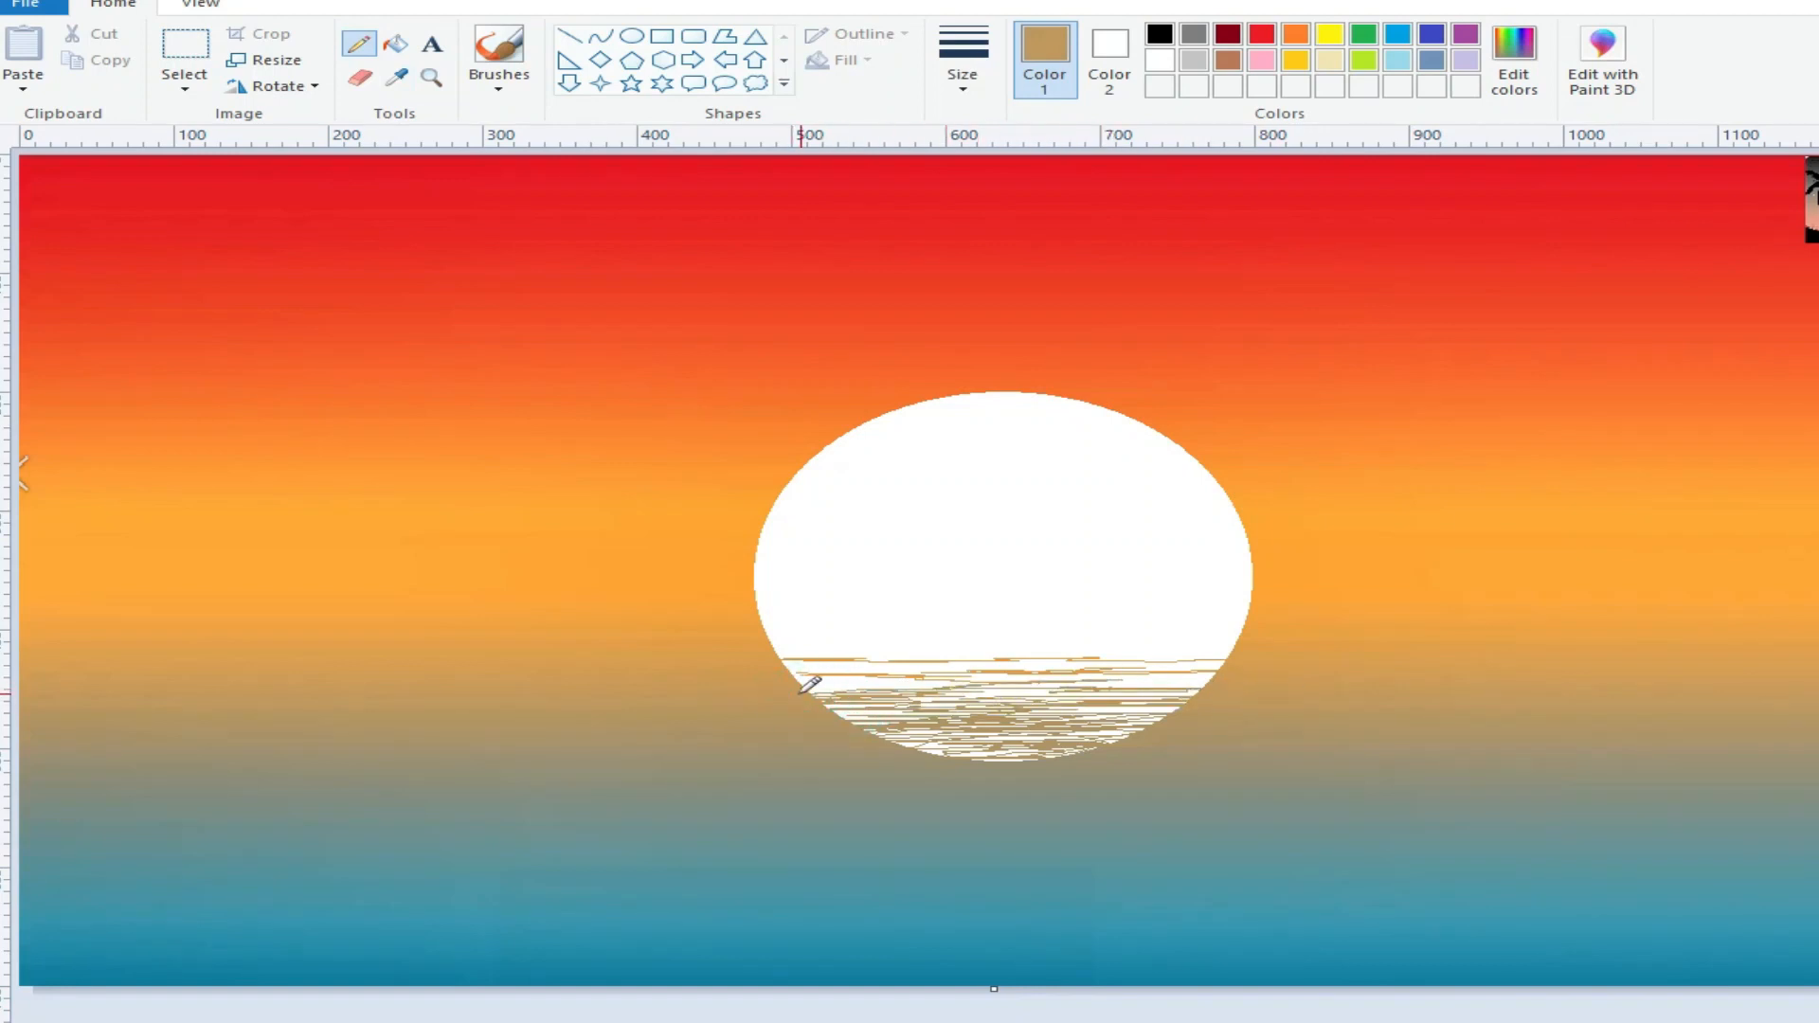
Step: Sample the tan beside the sun and pencil horizontal strokes covering most of the white below the waterline
click(396, 77)
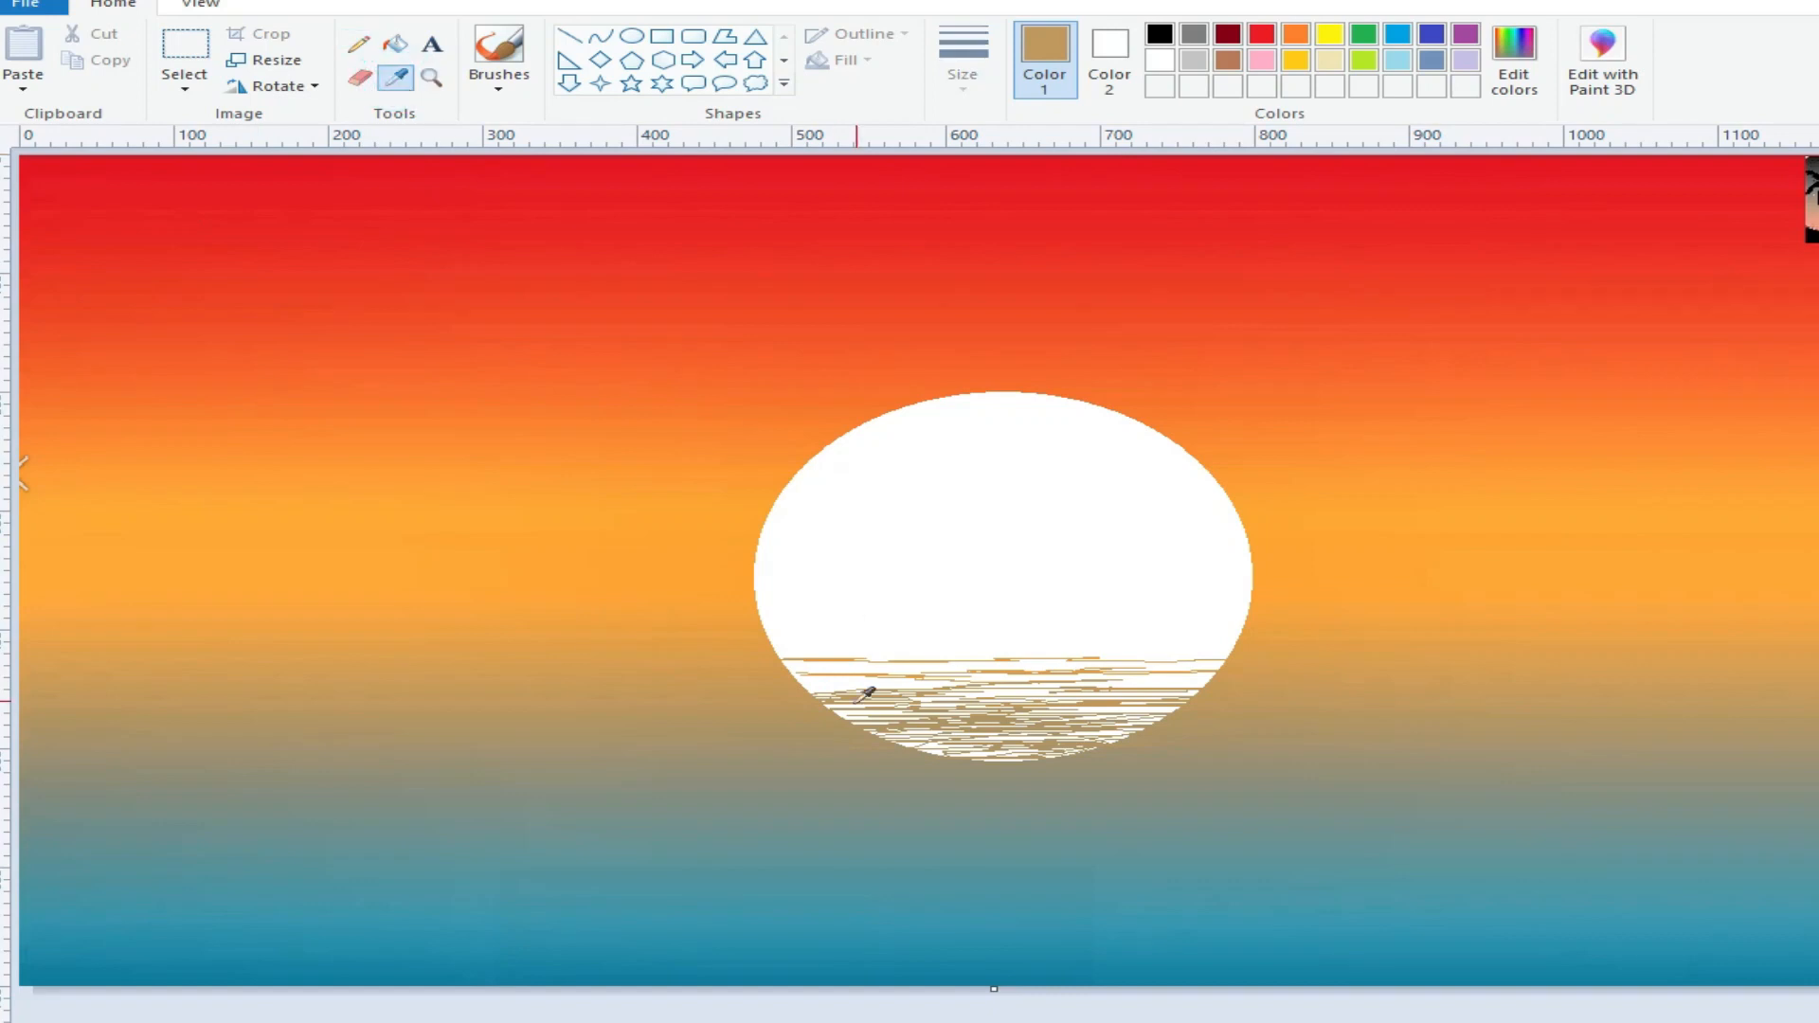
click(792, 682)
drag(826, 684, 995, 680)
drag(1064, 676, 1282, 679)
drag(1097, 684, 1042, 688)
mouse_move(963, 685)
mouse_down()
mouse_move(878, 688)
mouse_move(1102, 681)
mouse_move(834, 709)
mouse_move(1156, 702)
mouse_move(978, 716)
mouse_up()
mouse_move(834, 719)
mouse_down()
mouse_move(985, 717)
mouse_move(811, 667)
mouse_move(831, 656)
mouse_move(1247, 657)
mouse_move(915, 661)
mouse_move(949, 668)
mouse_up()
mouse_move(804, 677)
mouse_down()
mouse_move(868, 670)
mouse_move(806, 691)
mouse_move(1027, 706)
mouse_move(1197, 690)
mouse_up()
mouse_move(878, 707)
mouse_down()
mouse_move(959, 707)
mouse_move(853, 732)
mouse_move(1169, 734)
mouse_move(957, 744)
mouse_up()
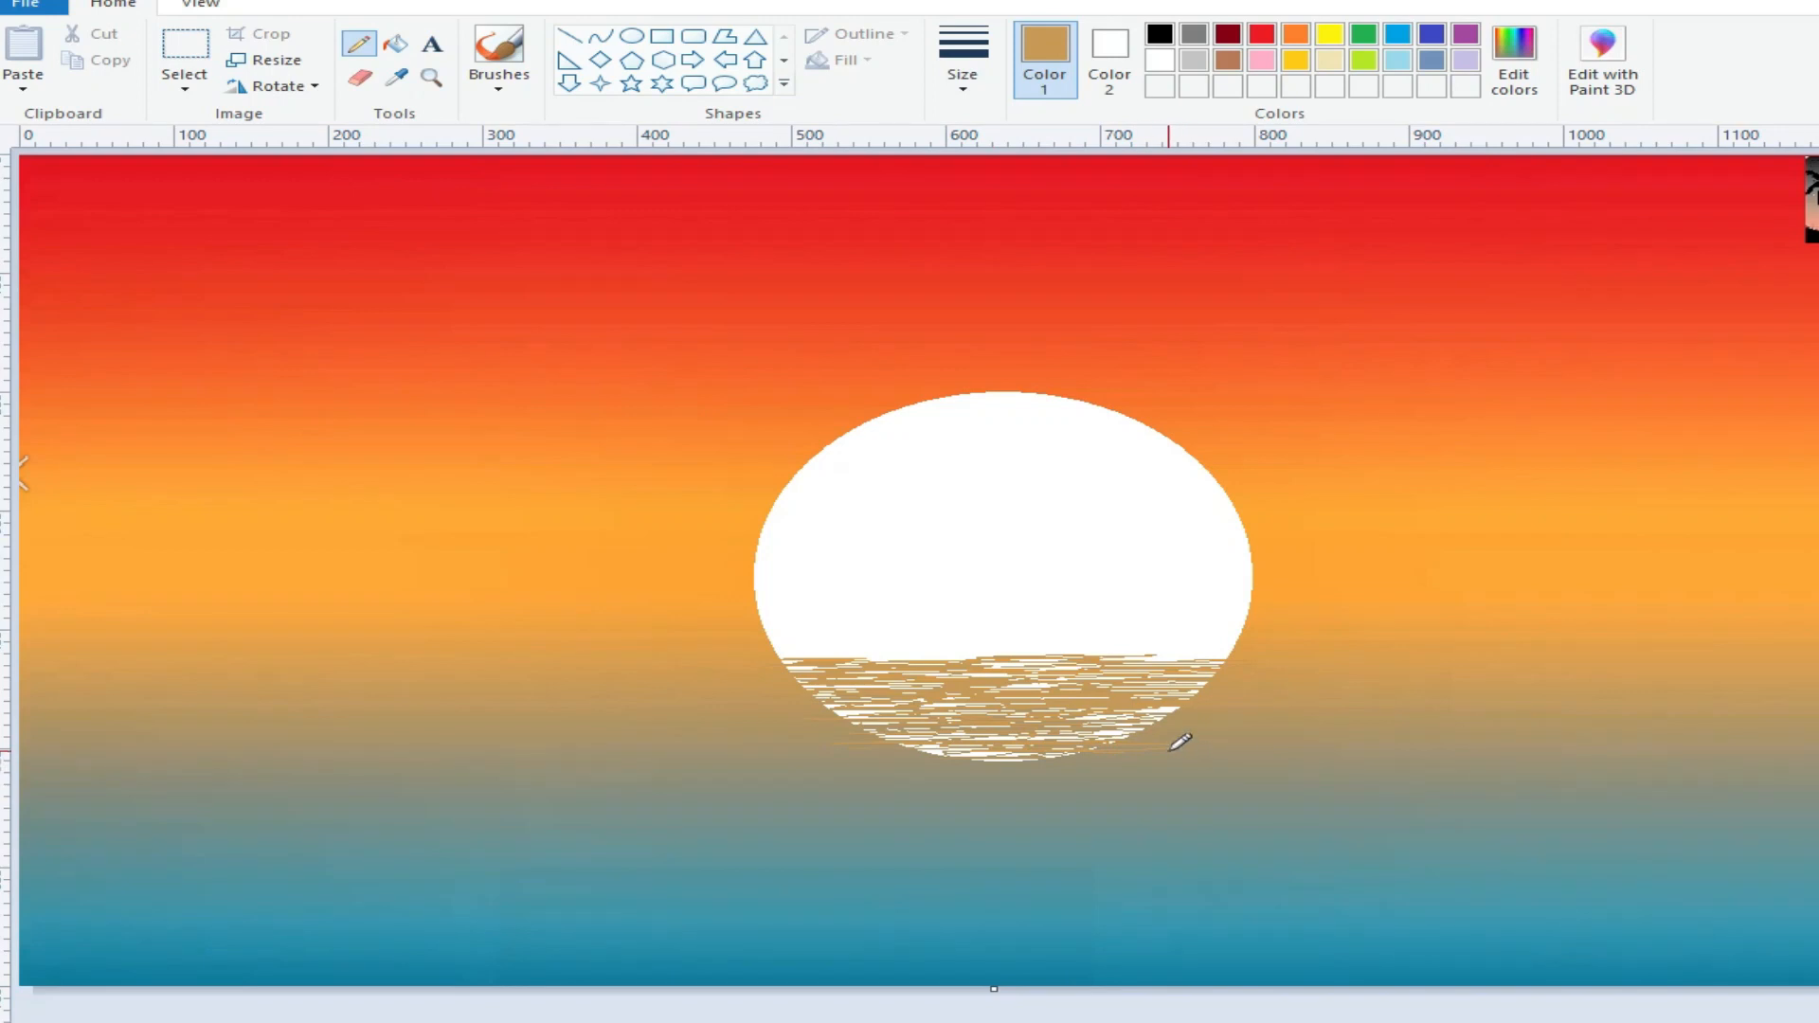
Step: Blend the submerged part of the sun with pencil ripples in grey-olive and brown sampled from the surrounding water
click(396, 77)
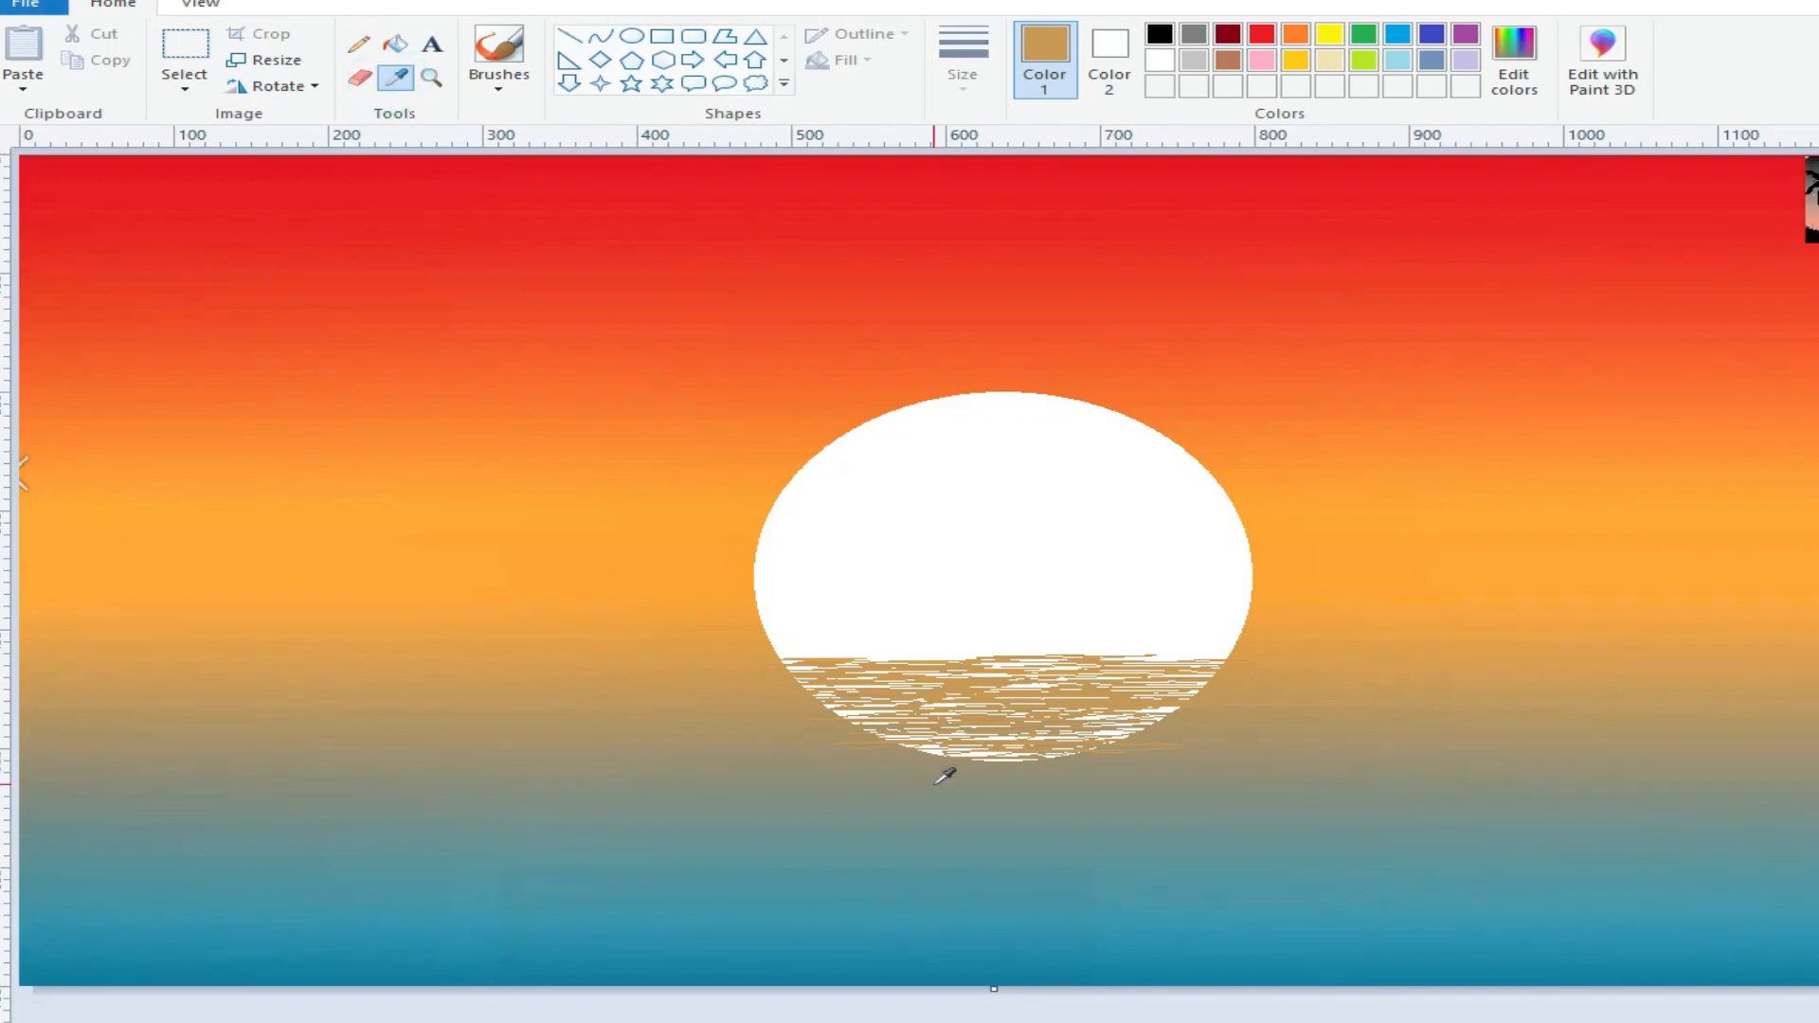
click(985, 766)
drag(1041, 712, 838, 702)
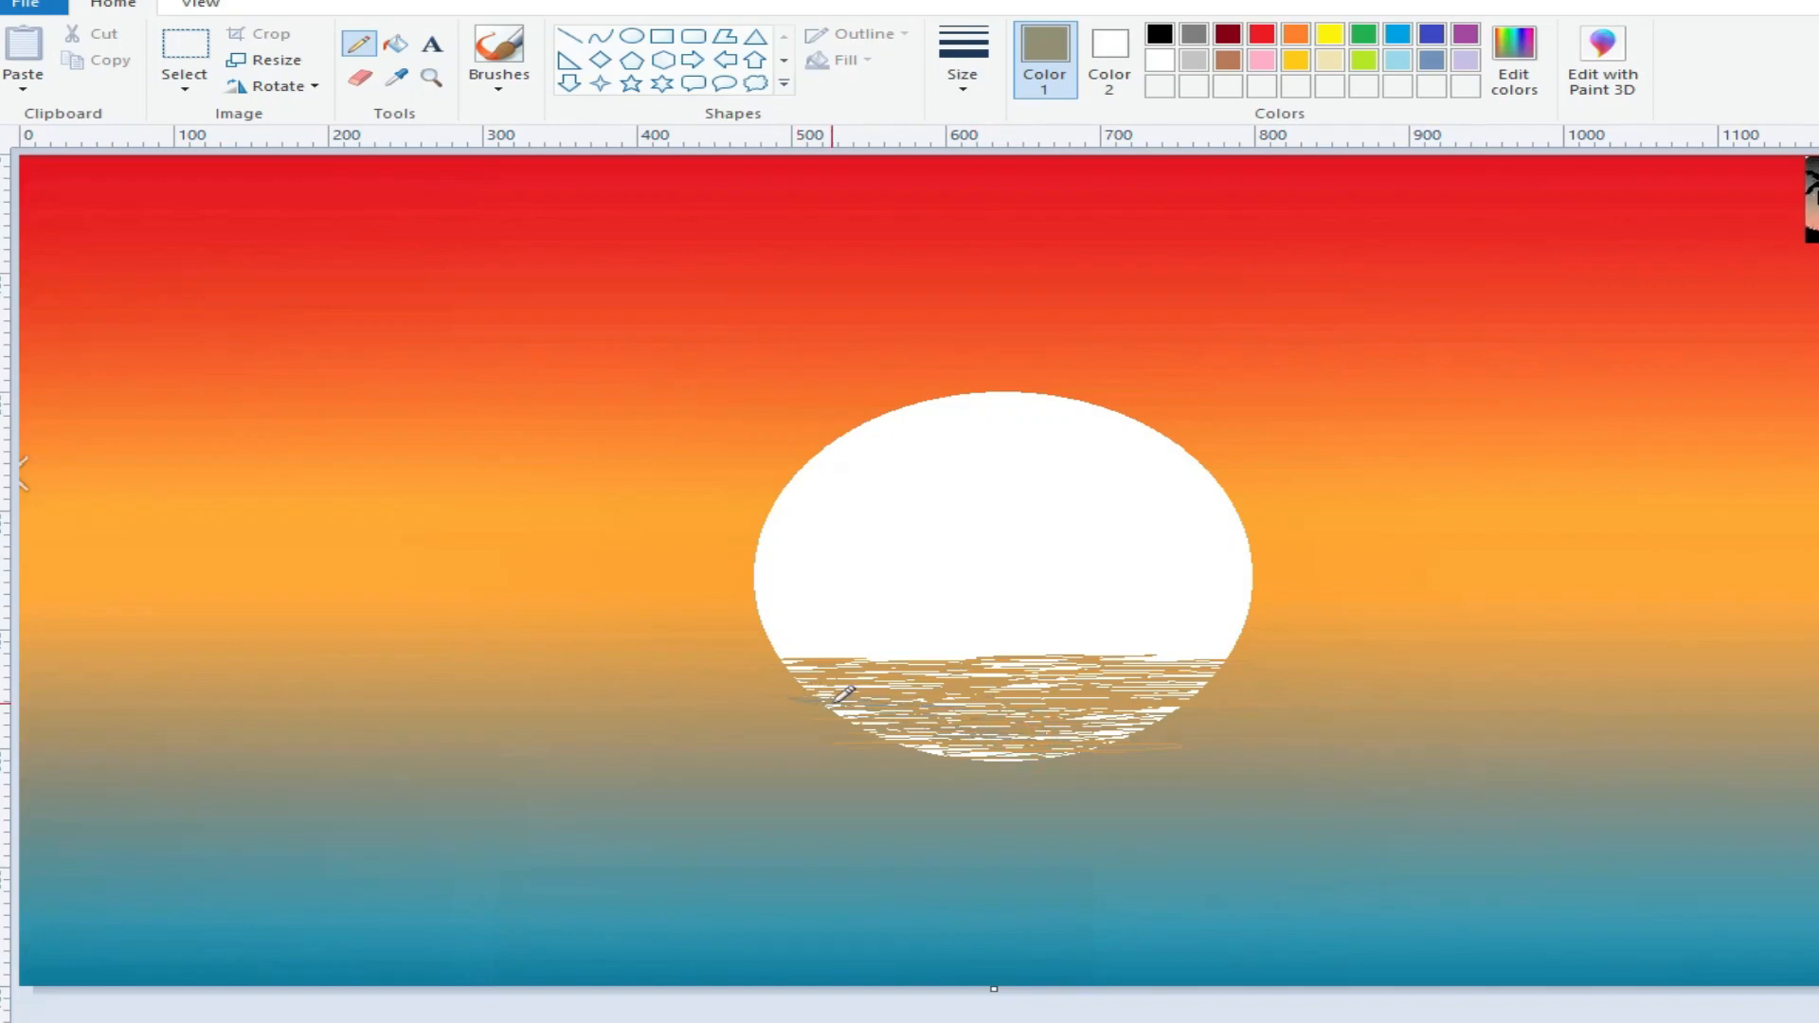
mouse_move(957, 684)
mouse_down()
mouse_move(890, 663)
mouse_move(1196, 684)
mouse_up()
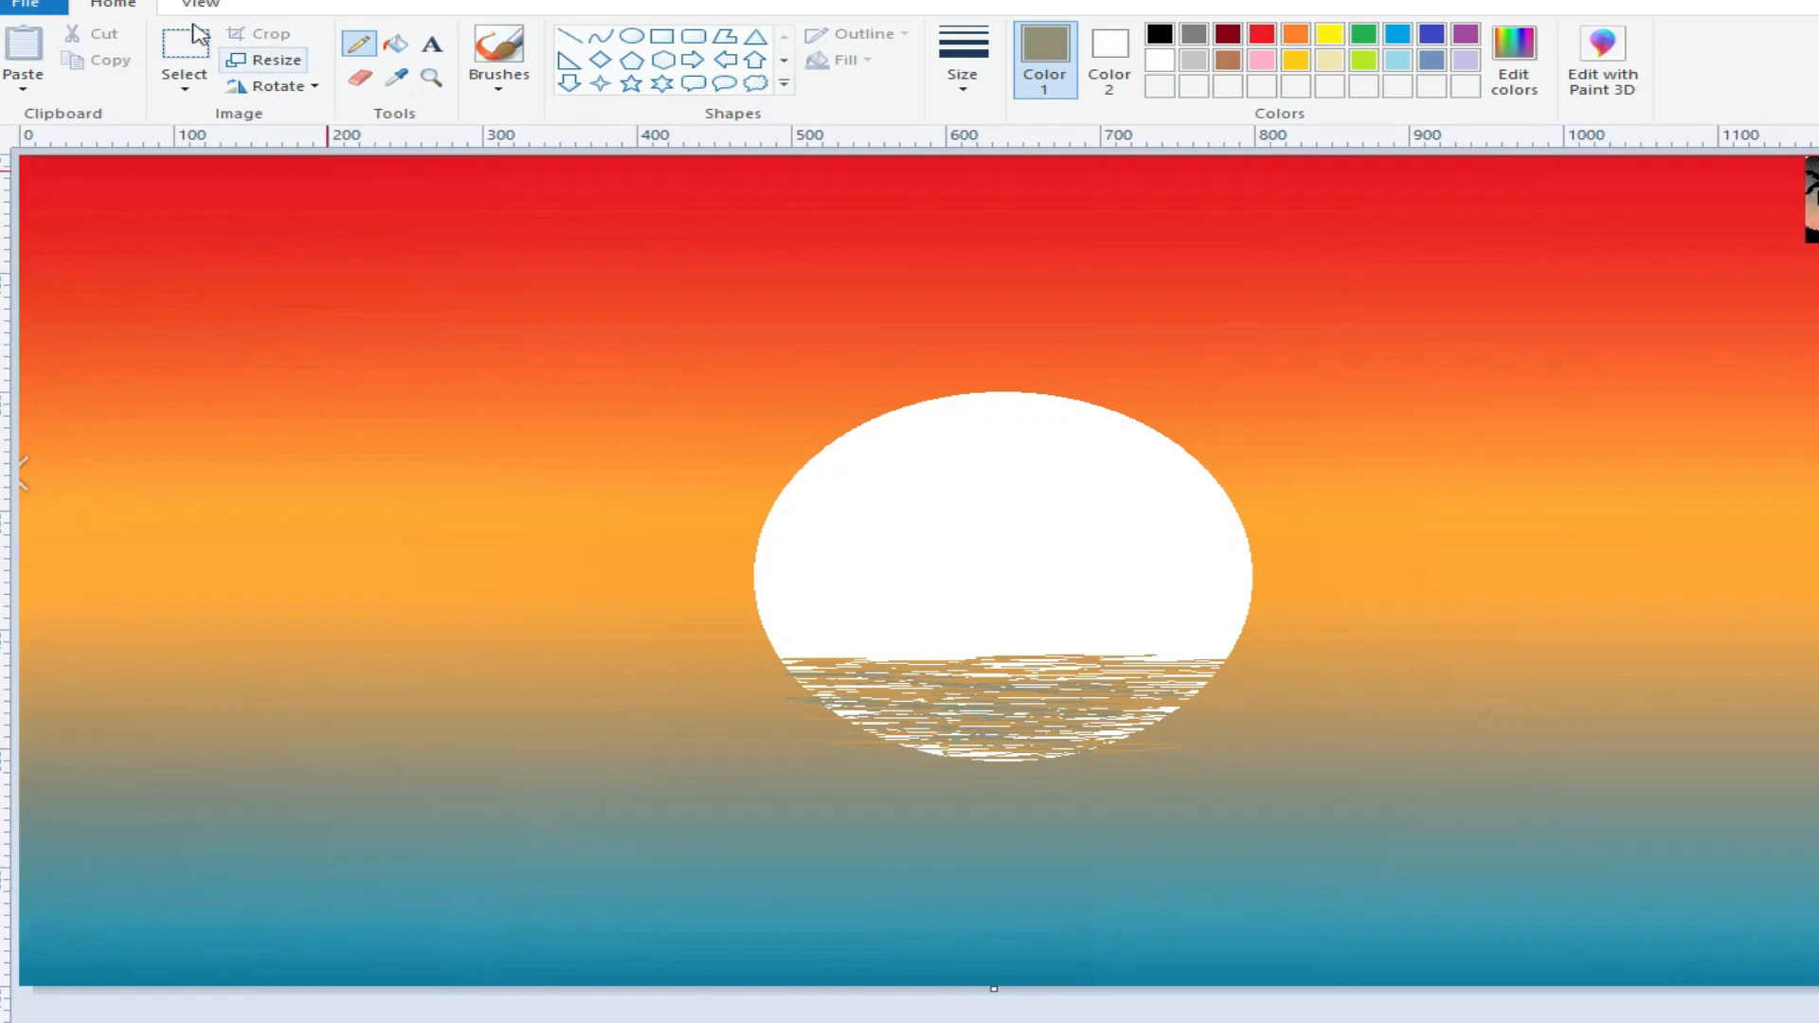
click(396, 77)
click(796, 709)
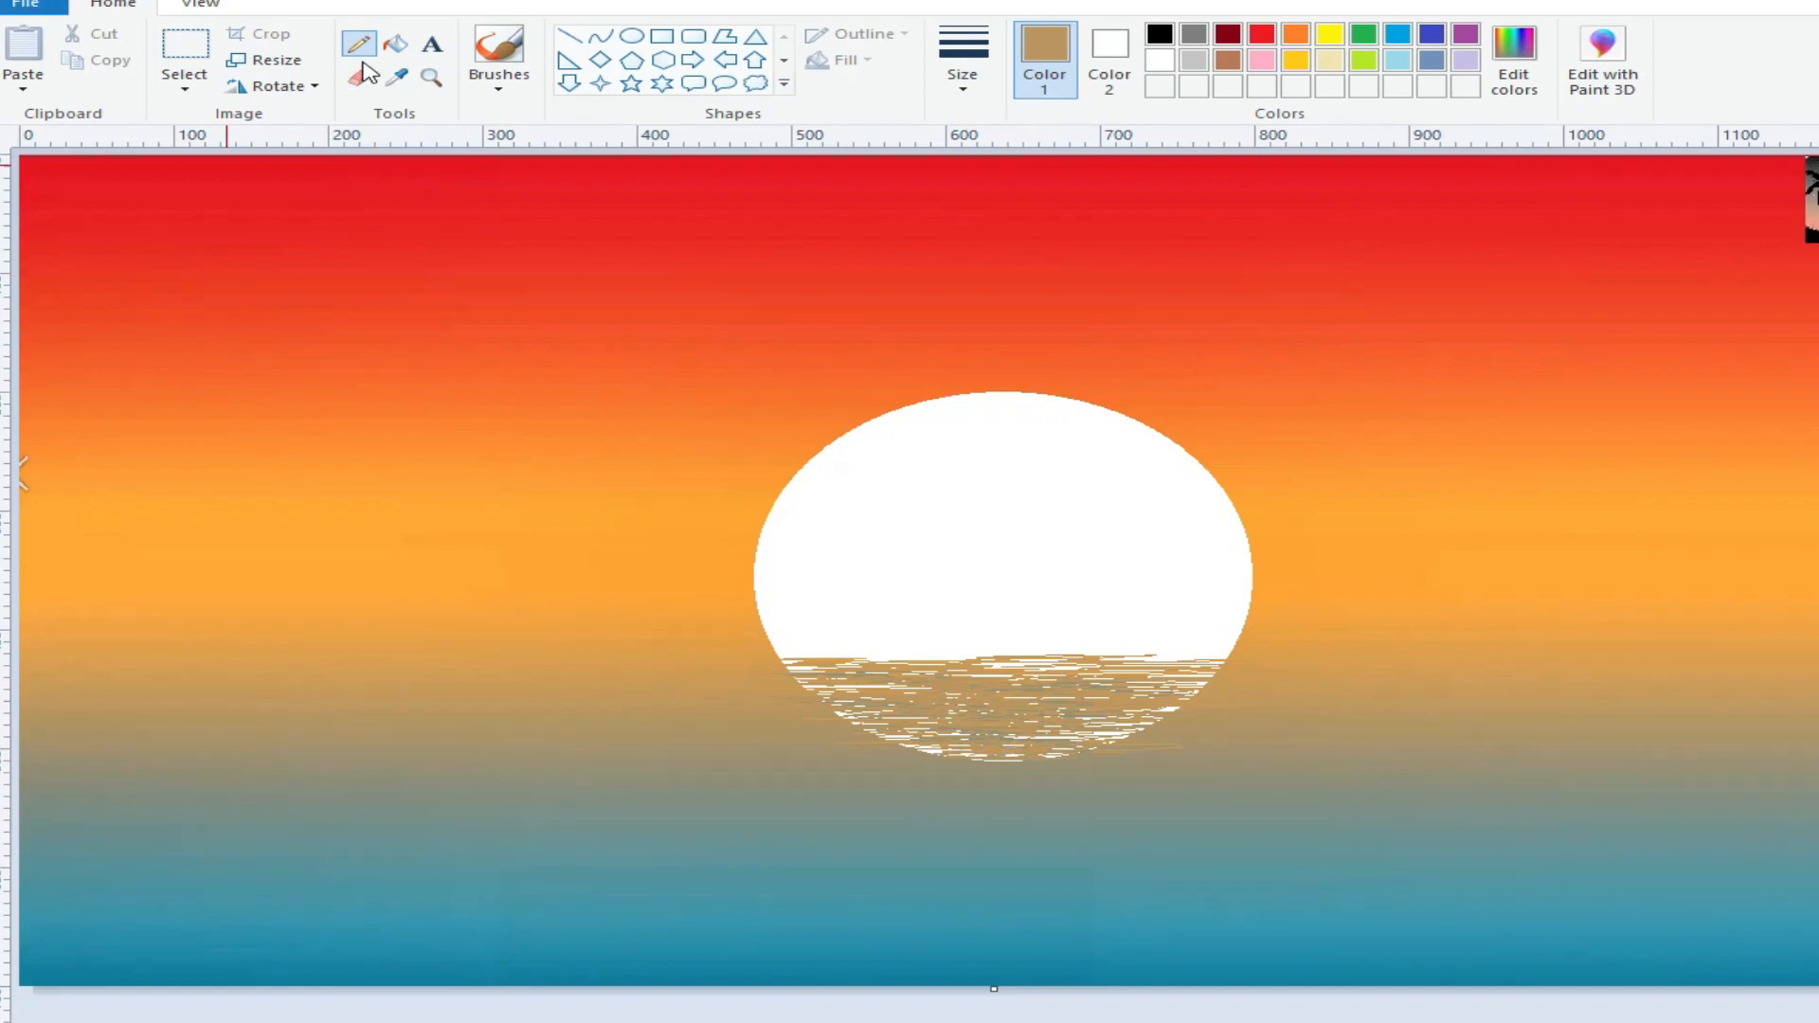
Step: Pencil short white glints along the submerged edges of the sun to break up its rounded outline
click(1160, 60)
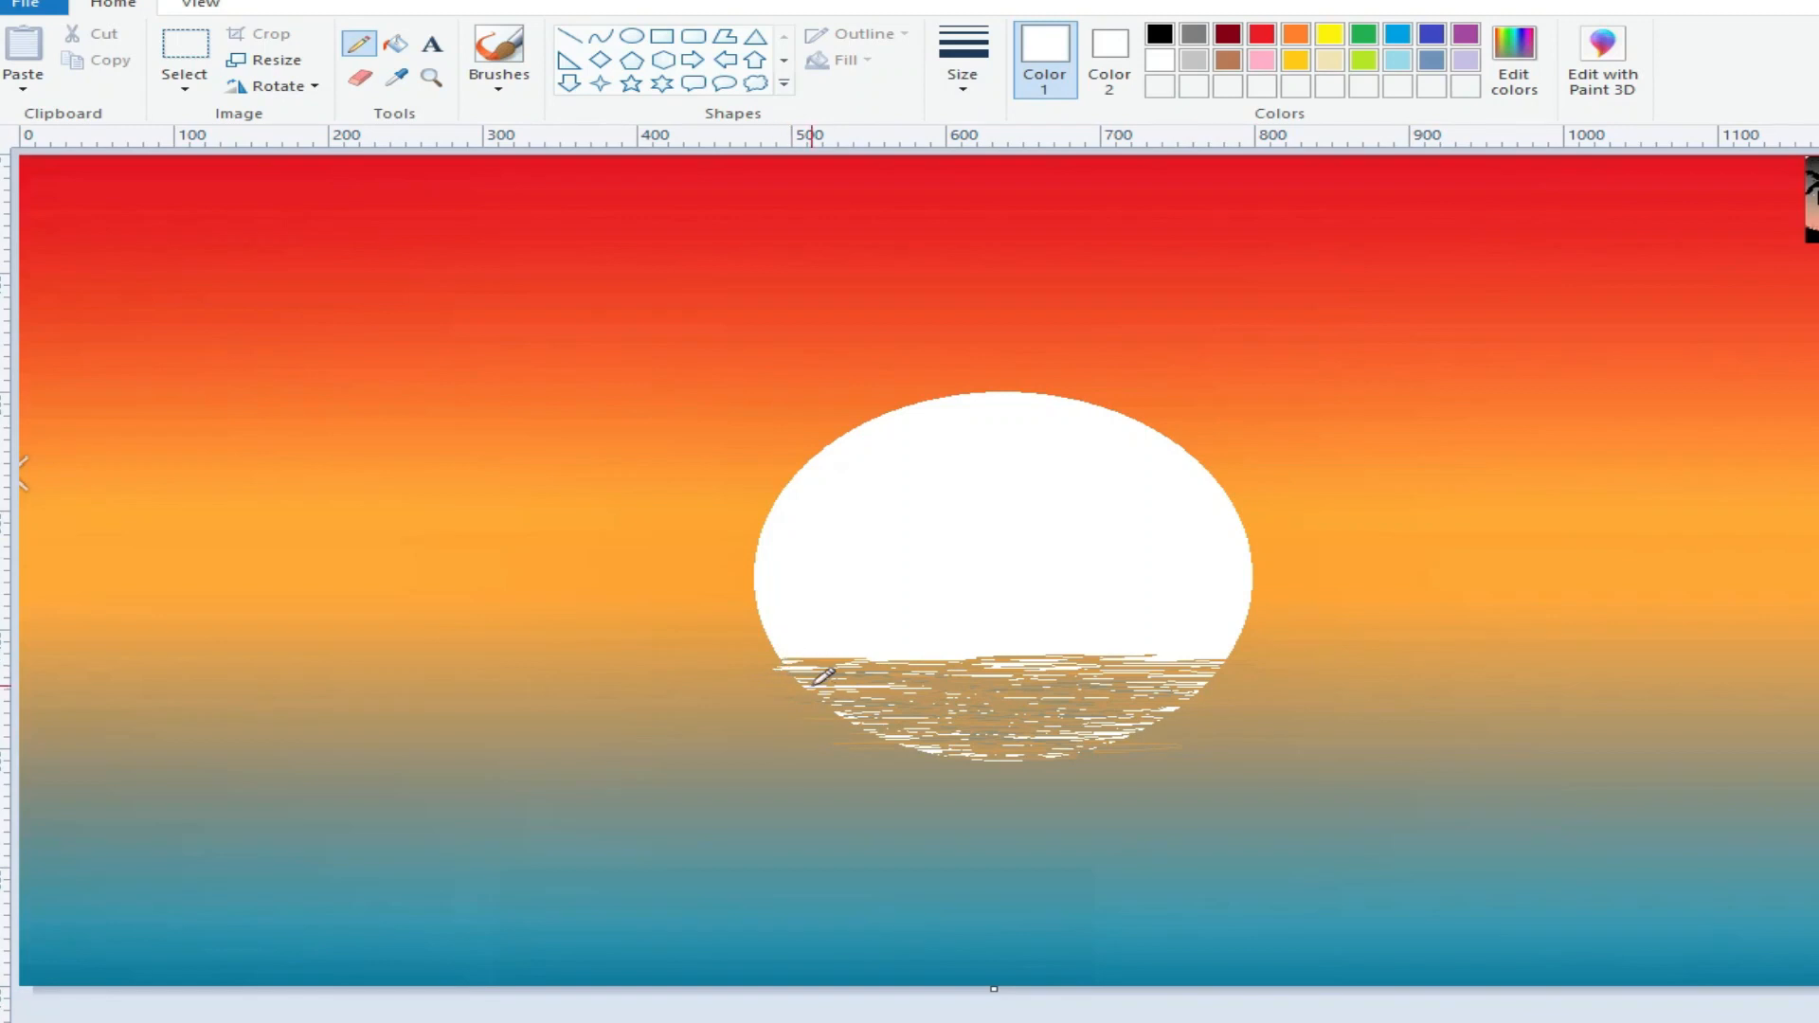
drag(795, 673, 858, 672)
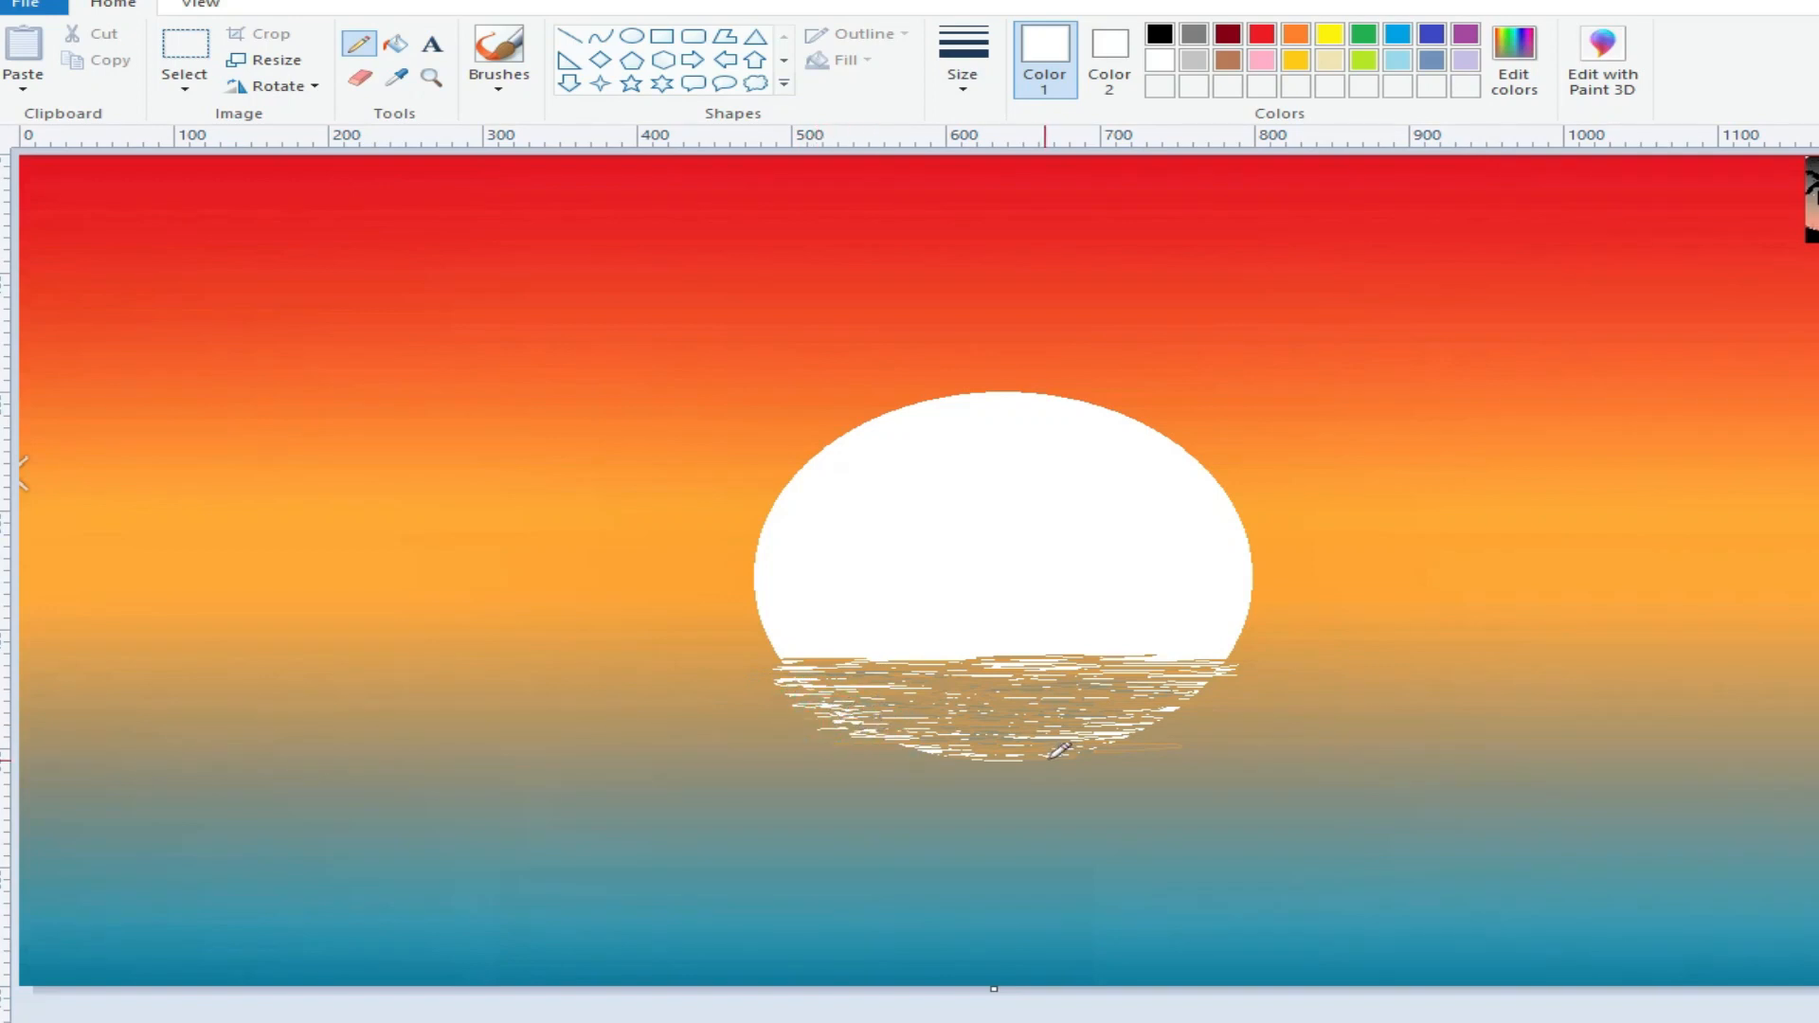
drag(1202, 710, 1190, 710)
drag(1145, 739, 1129, 739)
mouse_move(880, 754)
mouse_down()
mouse_move(948, 760)
mouse_move(914, 756)
mouse_up()
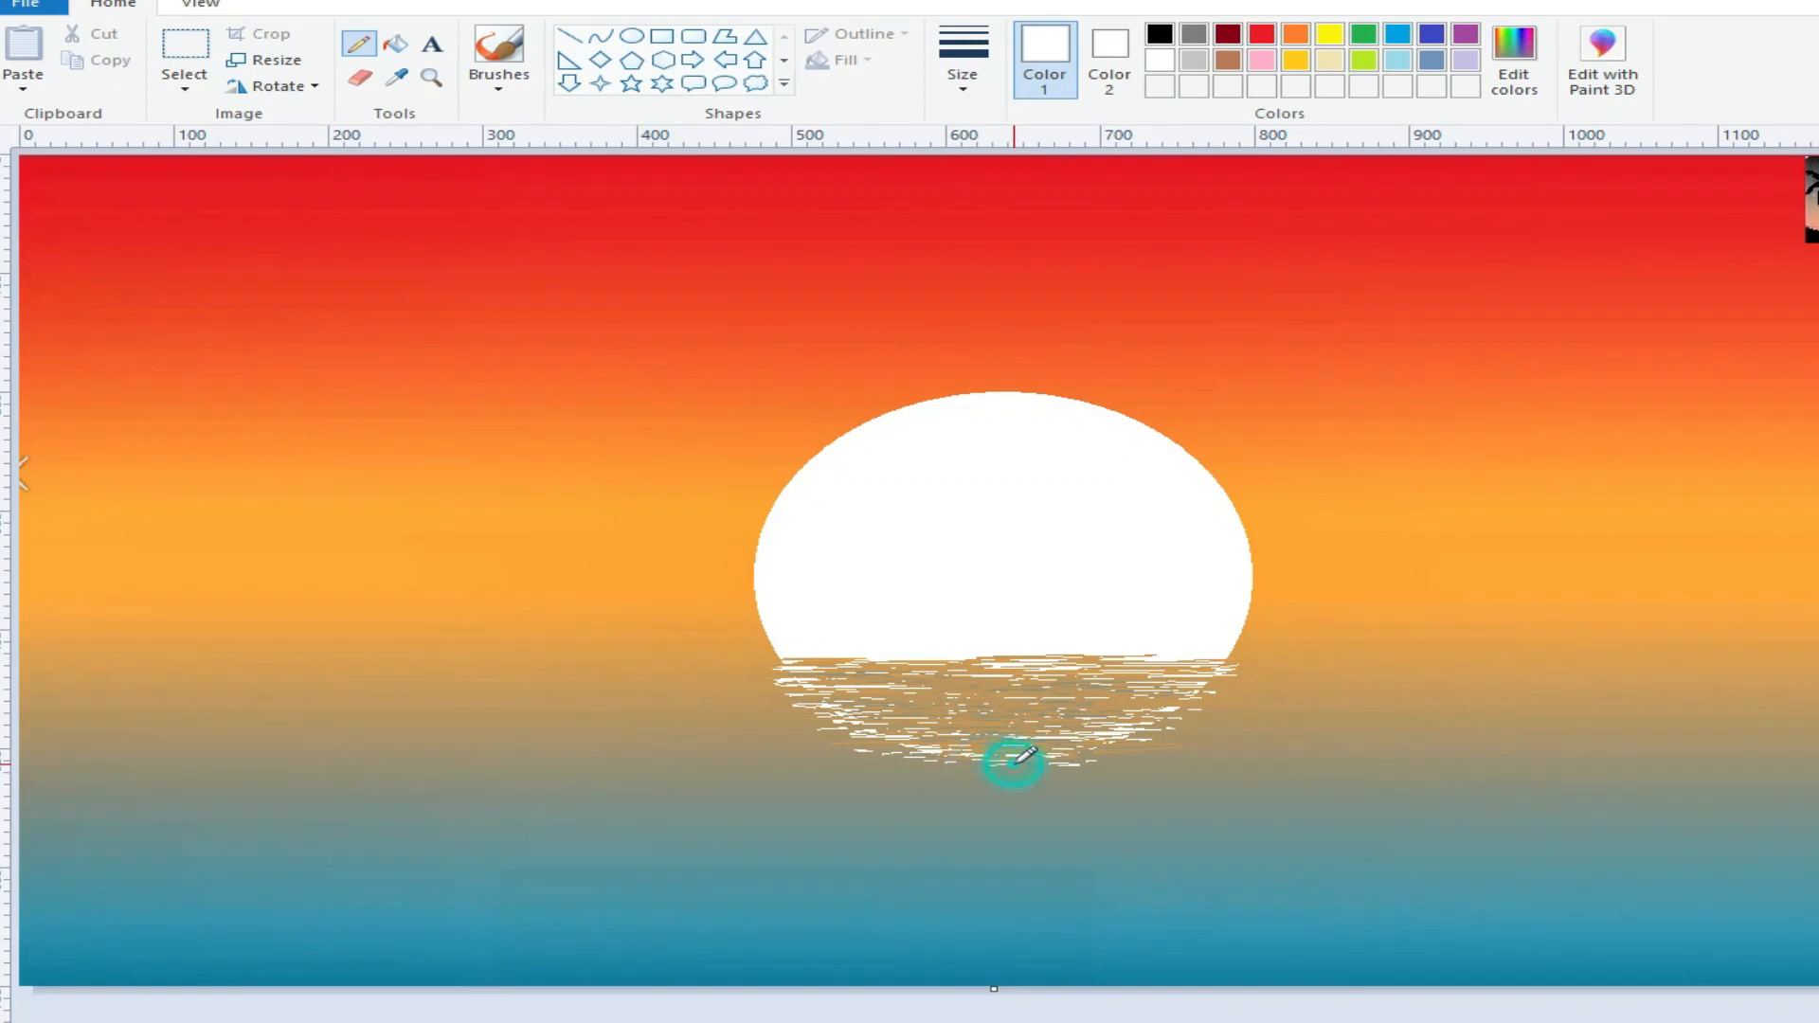
Step: Pencil a narrowing white zigzag reflection from beneath the sun down to the lower edge of the canvas
mouse_move(978, 770)
mouse_down()
mouse_move(919, 769)
mouse_move(1124, 764)
mouse_move(995, 792)
mouse_move(1077, 818)
mouse_move(1018, 829)
mouse_move(1051, 844)
mouse_move(1056, 861)
mouse_move(1028, 873)
mouse_move(1063, 878)
mouse_up()
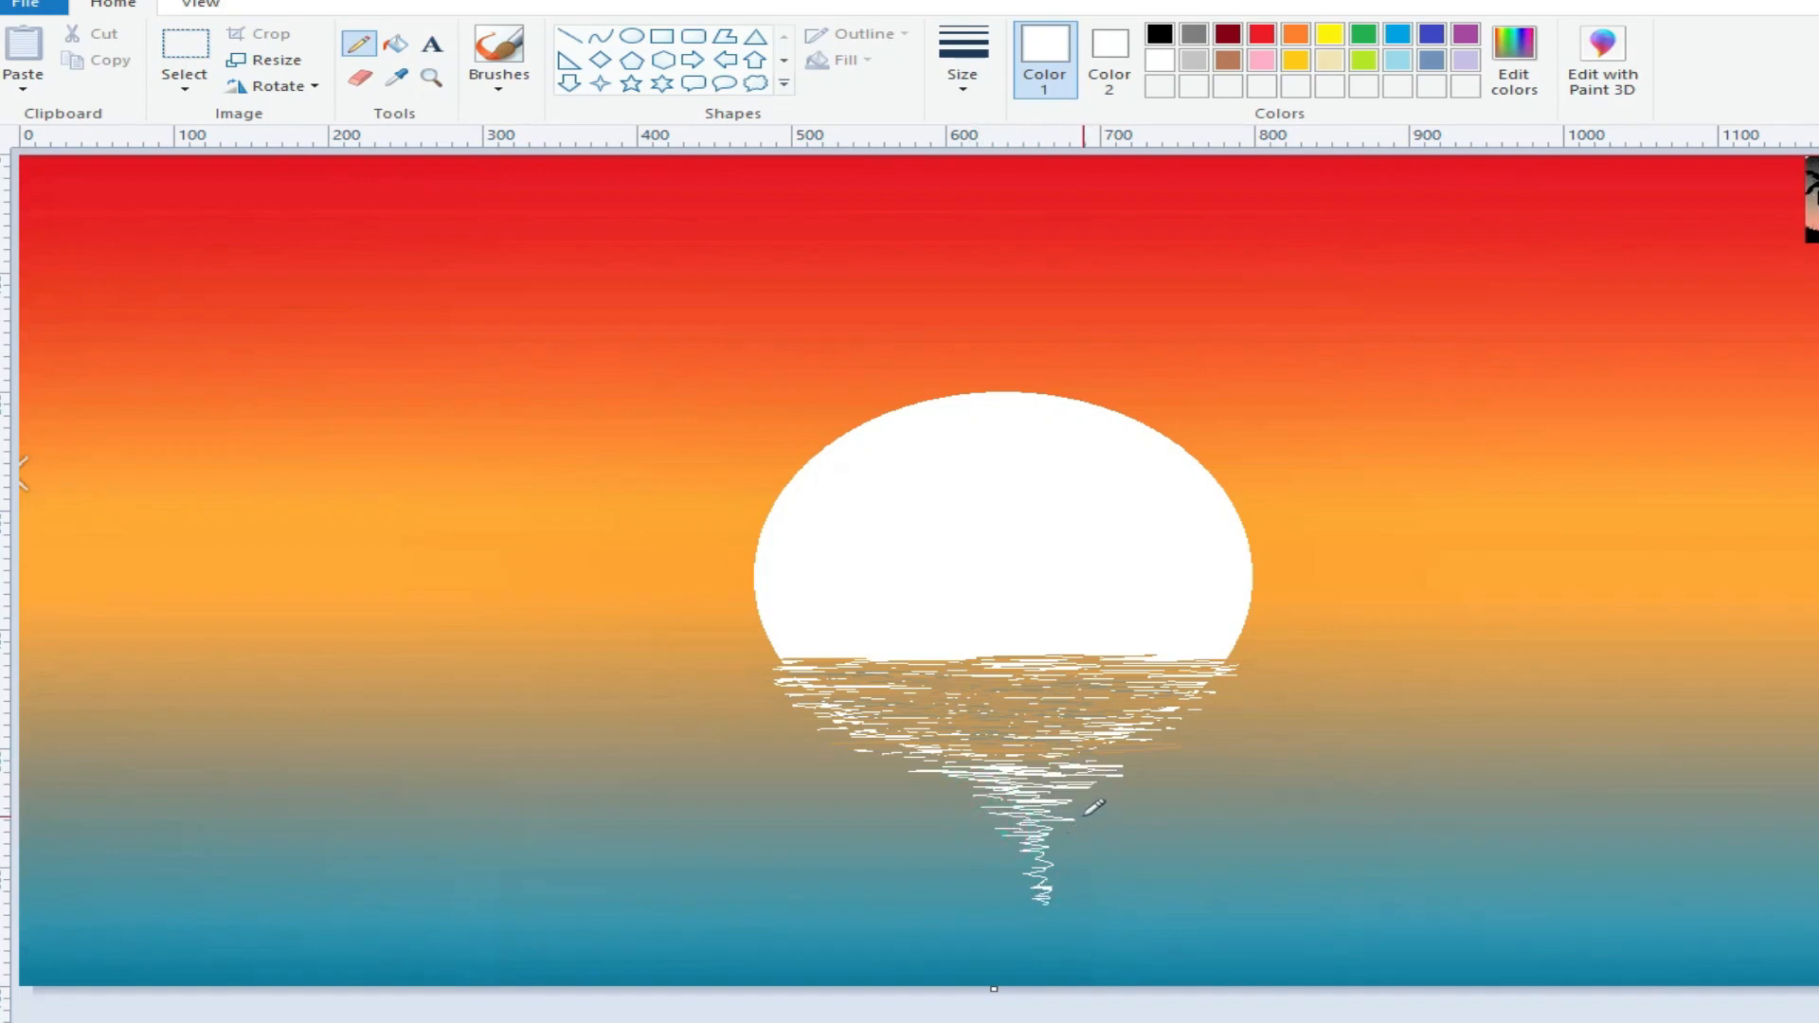
mouse_move(1048, 796)
mouse_down()
mouse_move(1084, 796)
mouse_move(1049, 858)
mouse_move(1069, 870)
mouse_move(1043, 882)
mouse_up()
drag(1003, 891, 1045, 907)
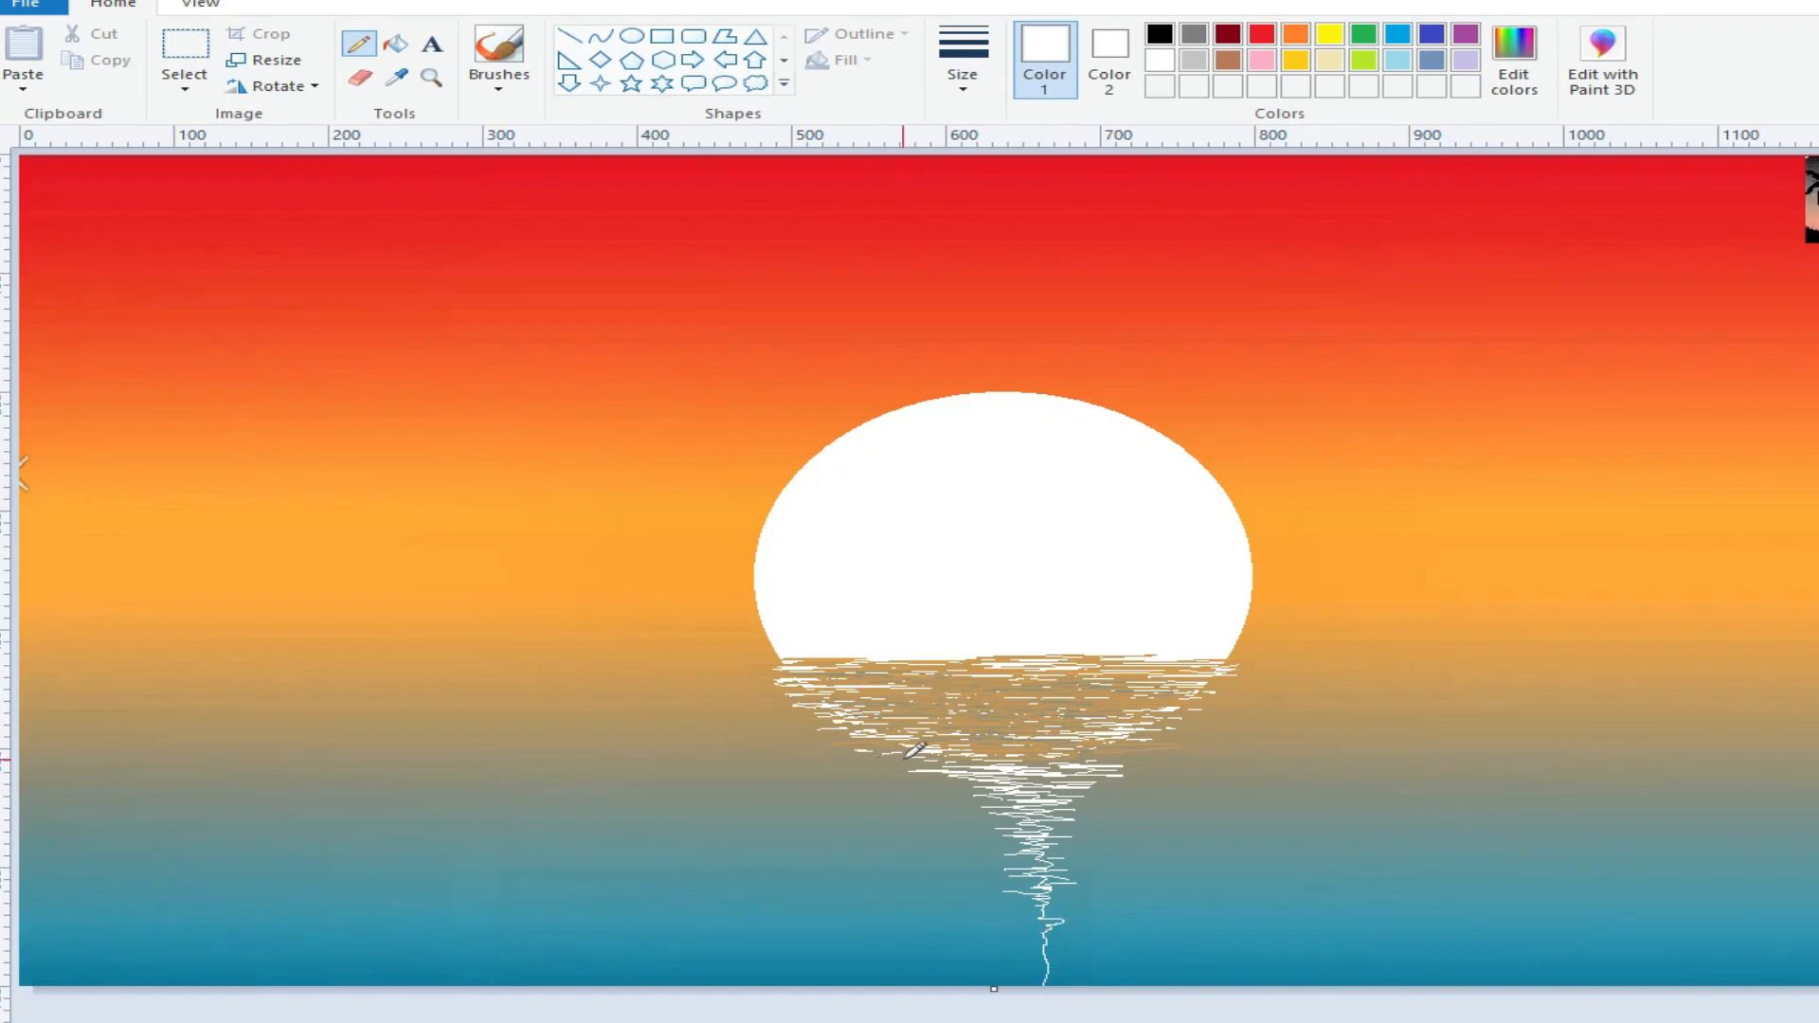
Step: Add more white ripple strokes throughout the sun's reflection just below the waterline
mouse_move(1142, 759)
mouse_down()
mouse_move(1184, 734)
mouse_move(1130, 746)
mouse_up()
mouse_move(1184, 734)
mouse_down()
mouse_move(1148, 733)
mouse_move(1168, 713)
mouse_move(1145, 669)
mouse_move(1081, 668)
mouse_up()
mouse_move(914, 684)
mouse_down()
mouse_move(999, 685)
mouse_move(919, 708)
mouse_move(1108, 703)
mouse_up()
mouse_move(991, 690)
mouse_down()
mouse_move(1109, 690)
mouse_move(1050, 717)
mouse_up()
mouse_move(931, 726)
mouse_down()
mouse_move(1011, 727)
mouse_move(979, 743)
mouse_move(1055, 759)
mouse_move(969, 786)
mouse_up()
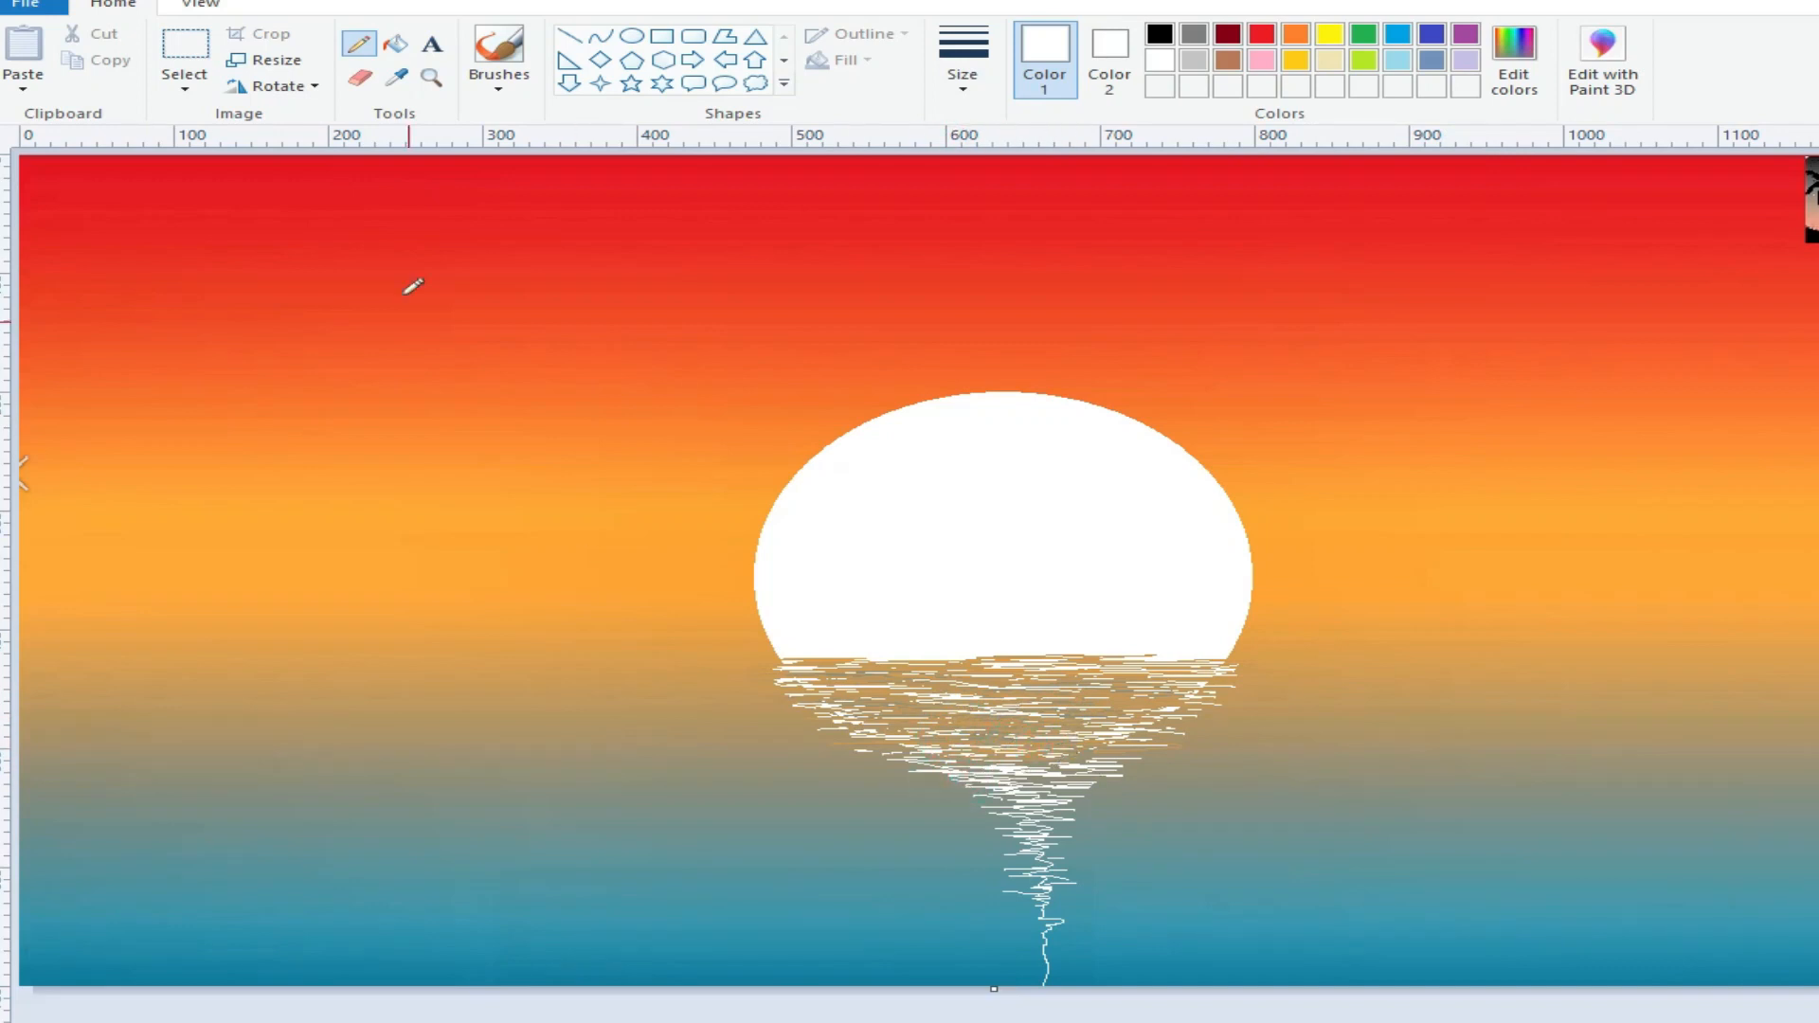
Step: Sample the grey, teal and blue water tones and pencil small strokes over the white reflection trail at matching heights
click(396, 77)
click(936, 783)
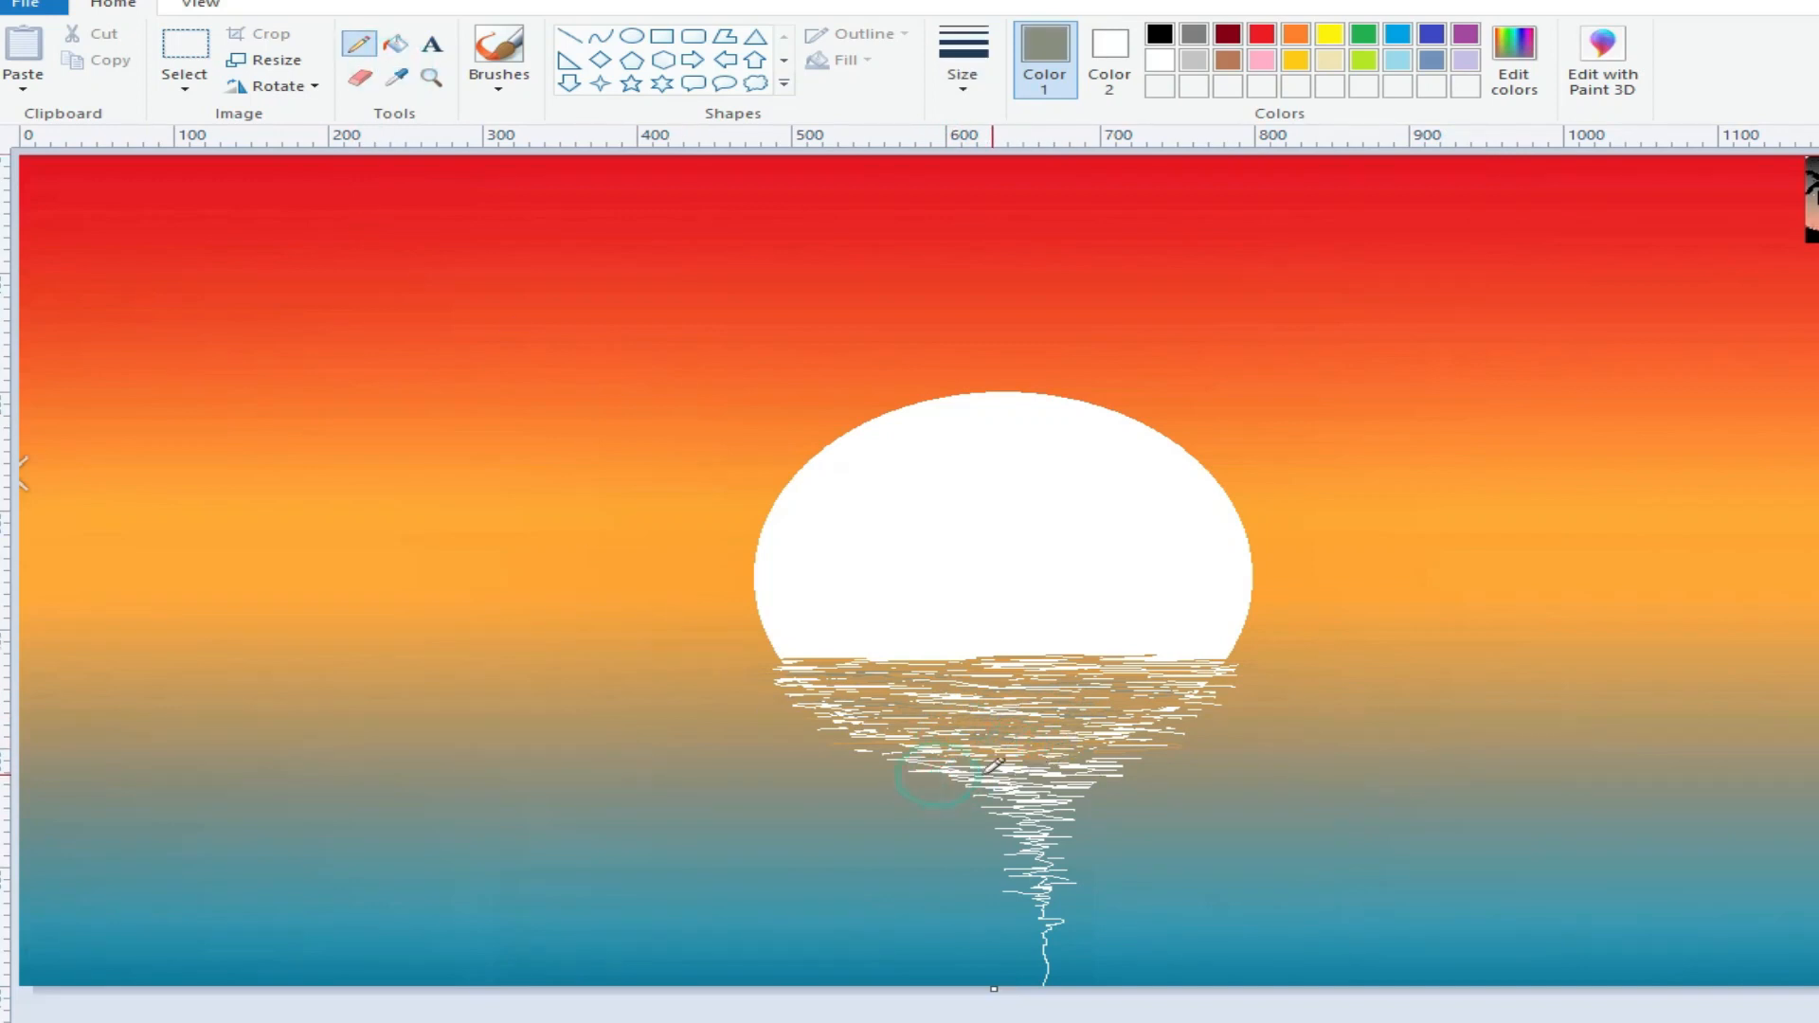
click(396, 77)
click(1008, 839)
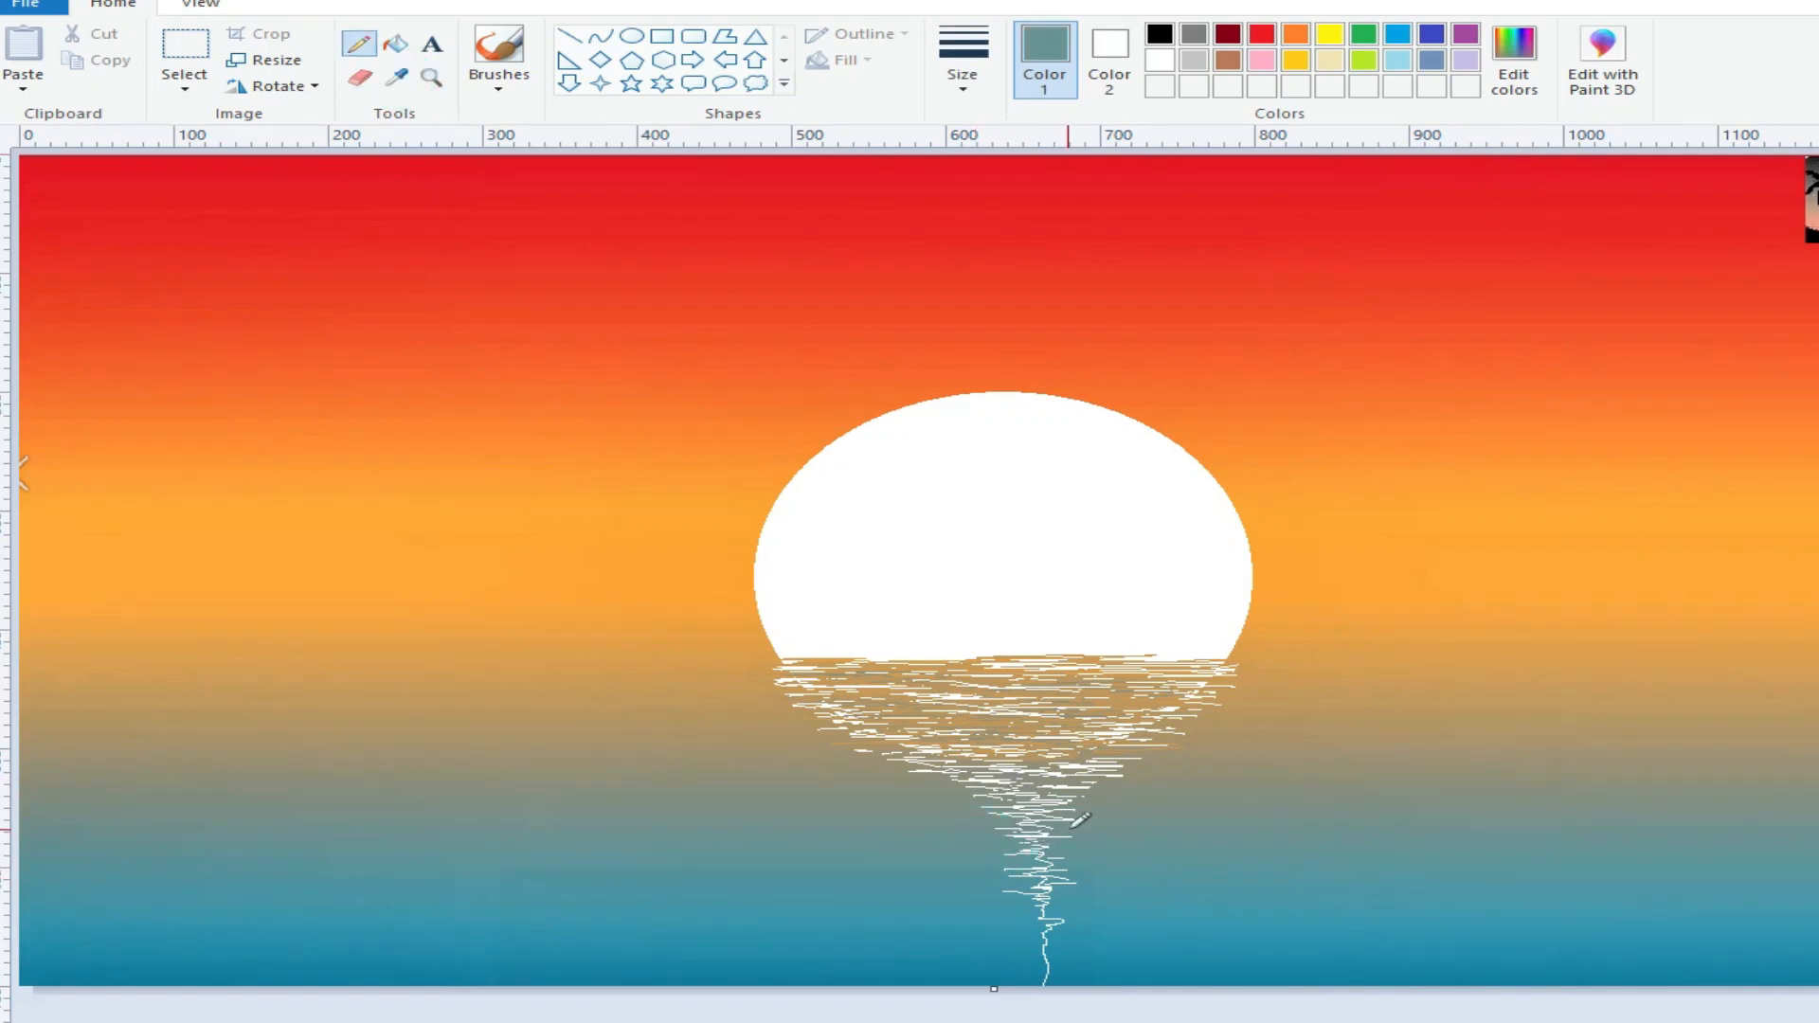
click(396, 78)
click(1009, 924)
Step: Paint a rough black shoreline with the Crayon brush, sloping about 500 pixels from the canvas's left edge down to its bottom
click(1160, 34)
click(498, 85)
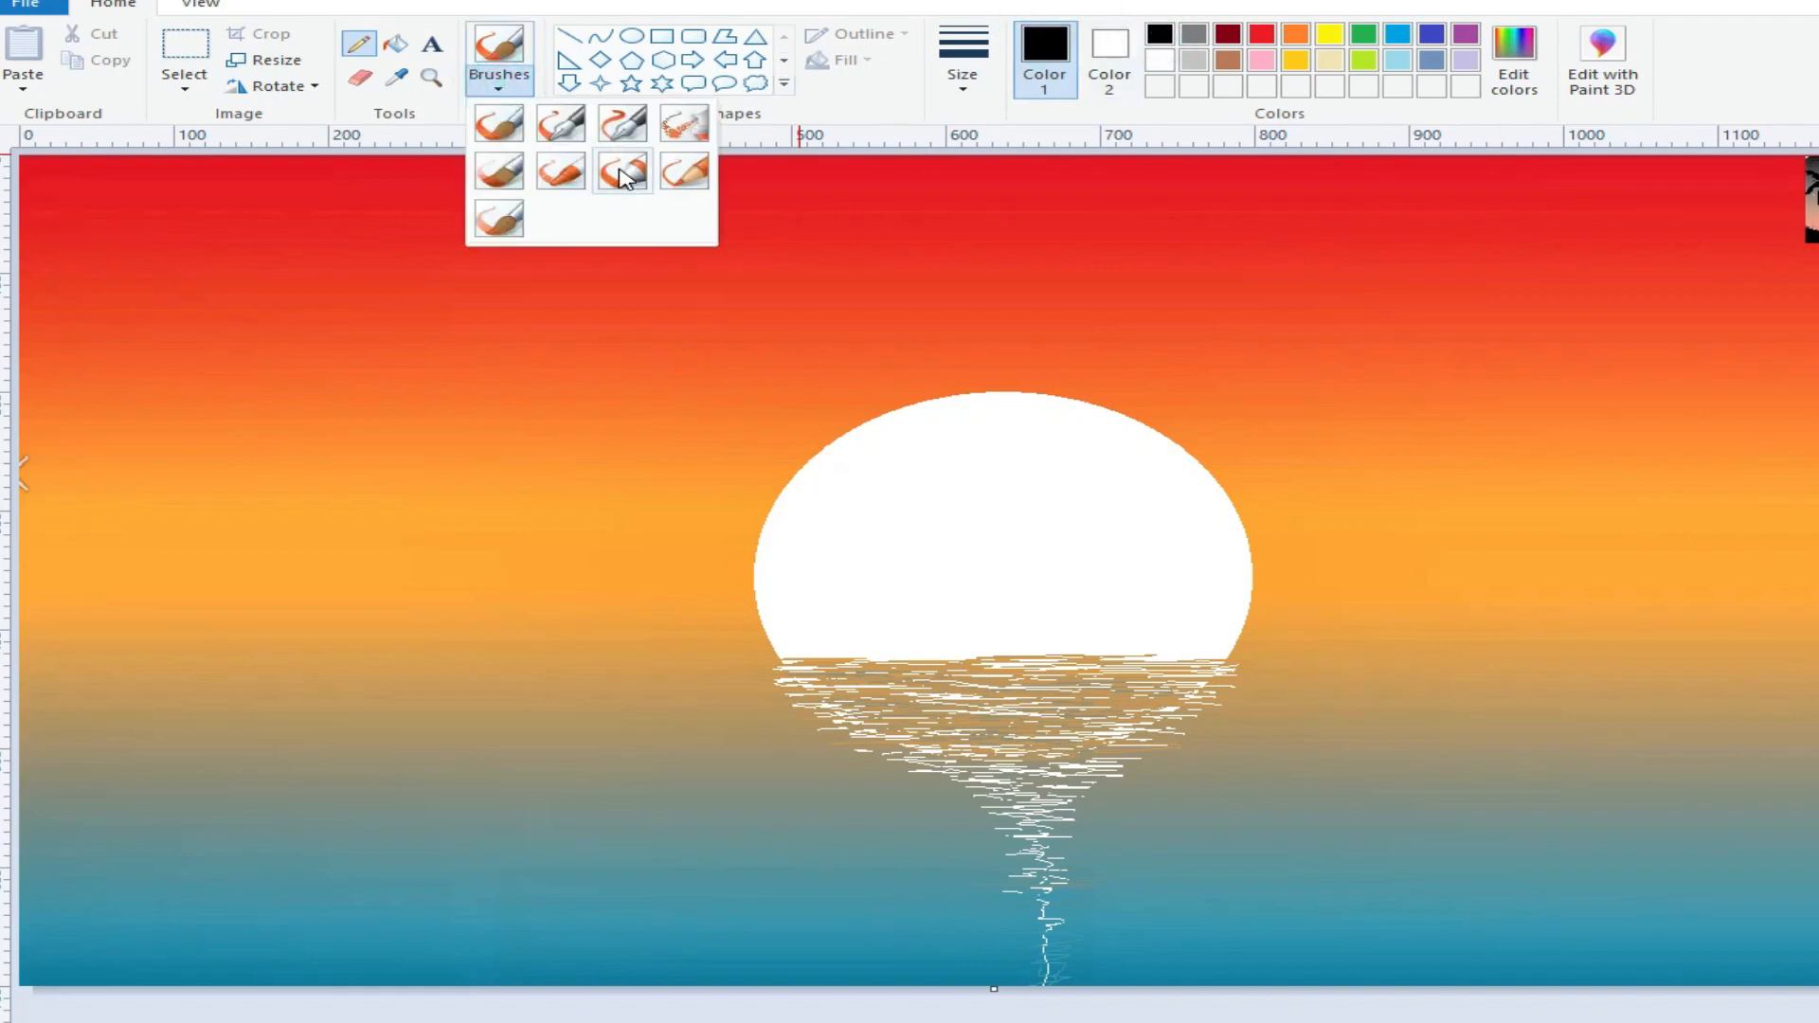
click(569, 175)
mouse_move(151, 954)
mouse_down()
mouse_move(38, 959)
mouse_move(62, 978)
mouse_move(154, 957)
mouse_move(337, 979)
mouse_move(320, 981)
mouse_move(540, 976)
mouse_move(509, 976)
mouse_move(557, 997)
mouse_move(113, 933)
mouse_move(19, 886)
mouse_move(189, 924)
mouse_move(20, 834)
mouse_move(269, 935)
mouse_move(374, 953)
mouse_move(316, 924)
mouse_move(757, 995)
mouse_move(725, 991)
mouse_up()
mouse_move(358, 926)
mouse_down()
mouse_move(465, 972)
mouse_move(813, 980)
mouse_up()
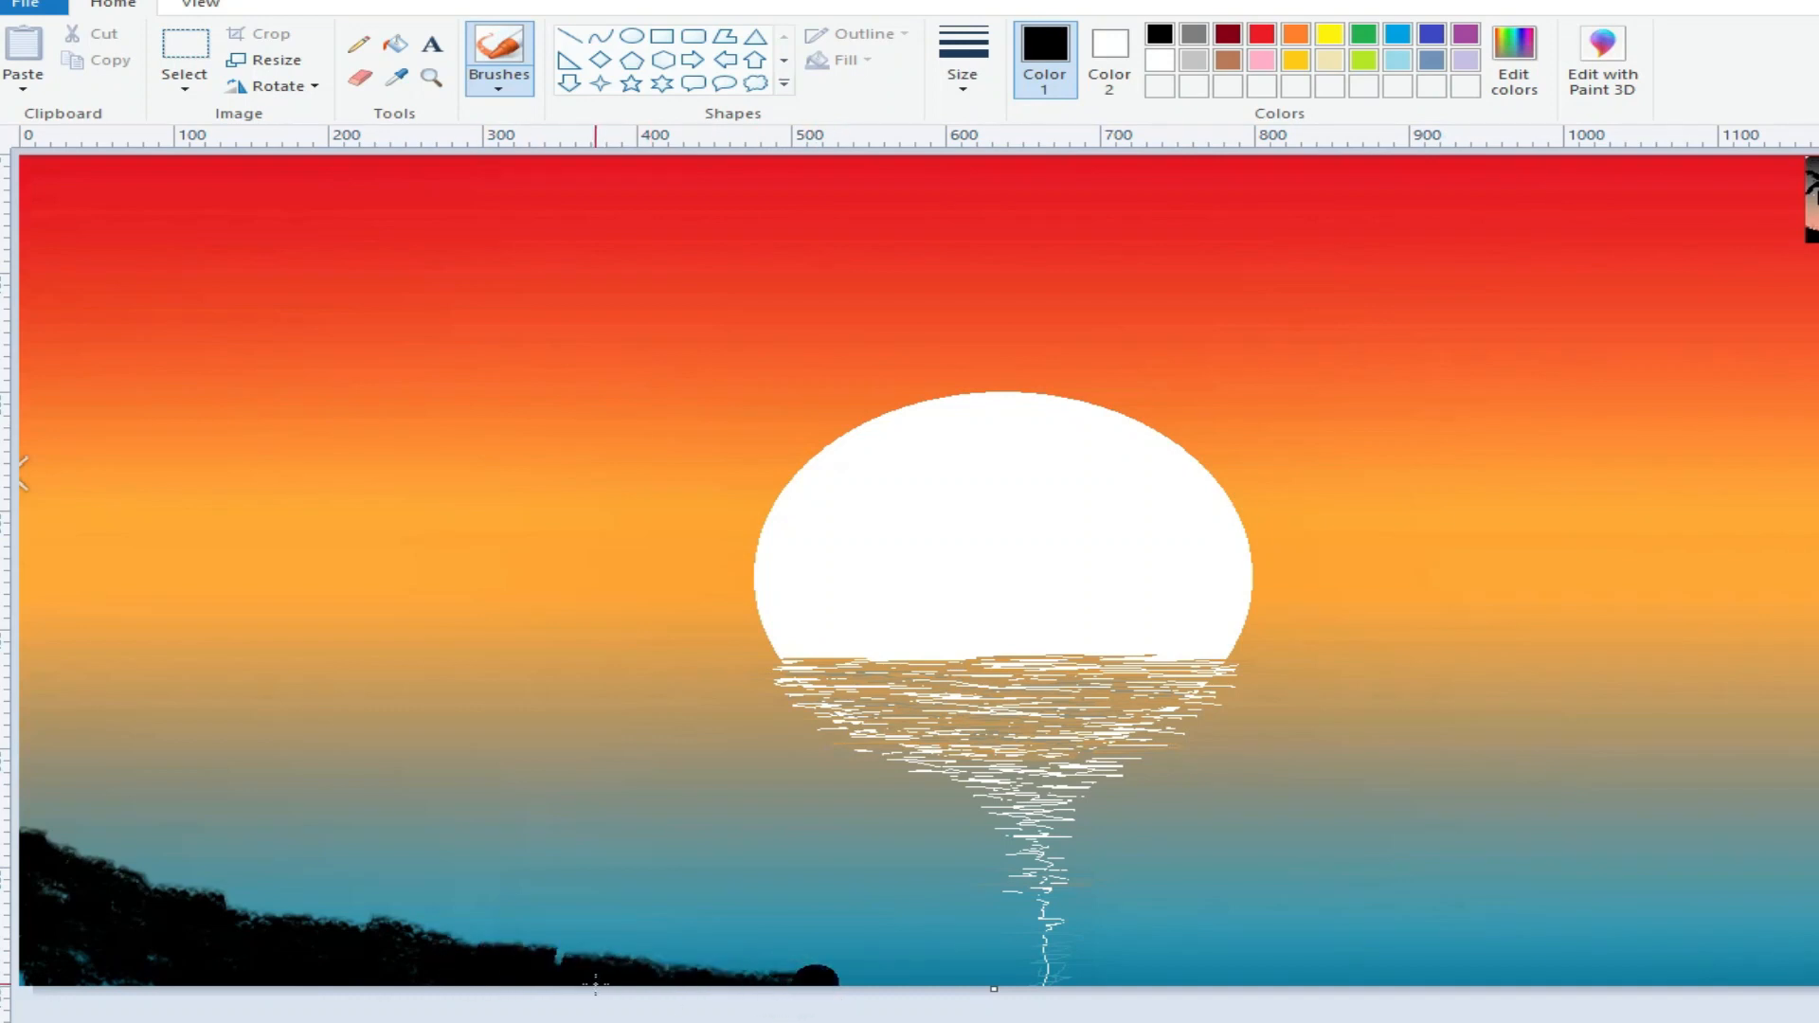
key(ctrl+z)
mouse_move(369, 943)
mouse_down()
mouse_move(163, 884)
mouse_move(324, 935)
mouse_up()
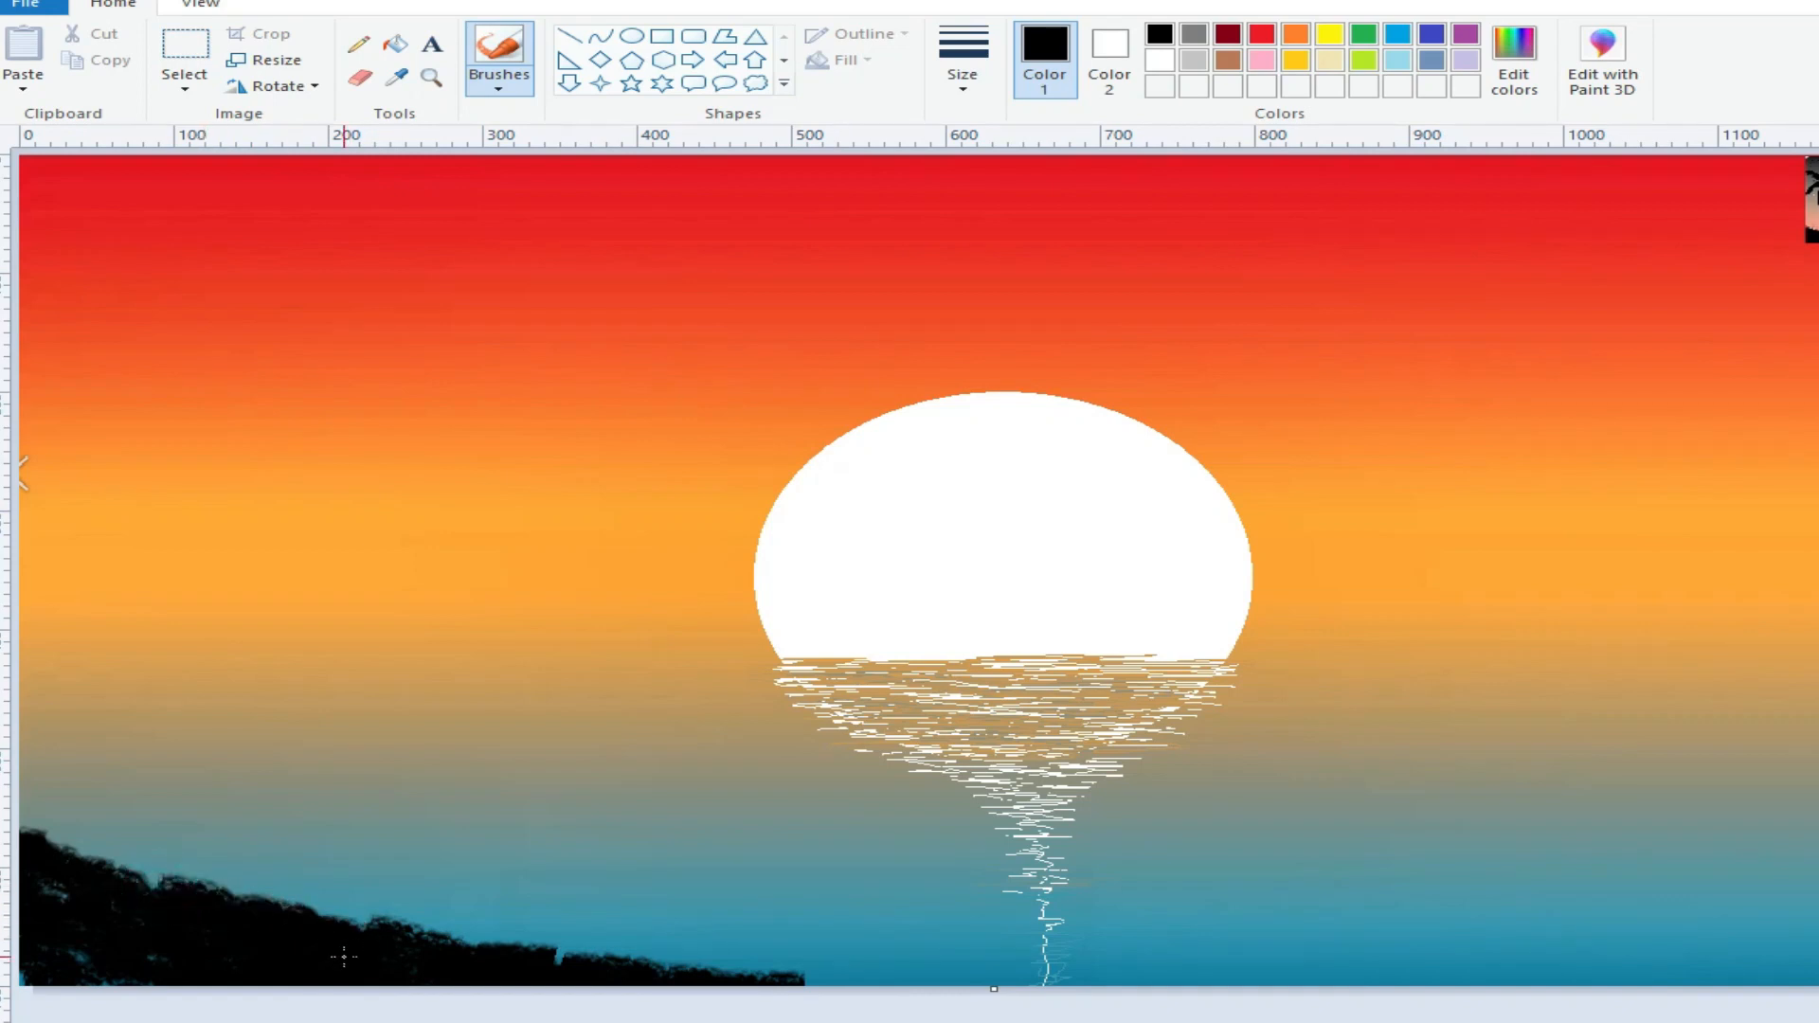
Step: Set up the Curve tool with a thick black line for the tree trunk
click(601, 43)
click(963, 62)
click(1042, 272)
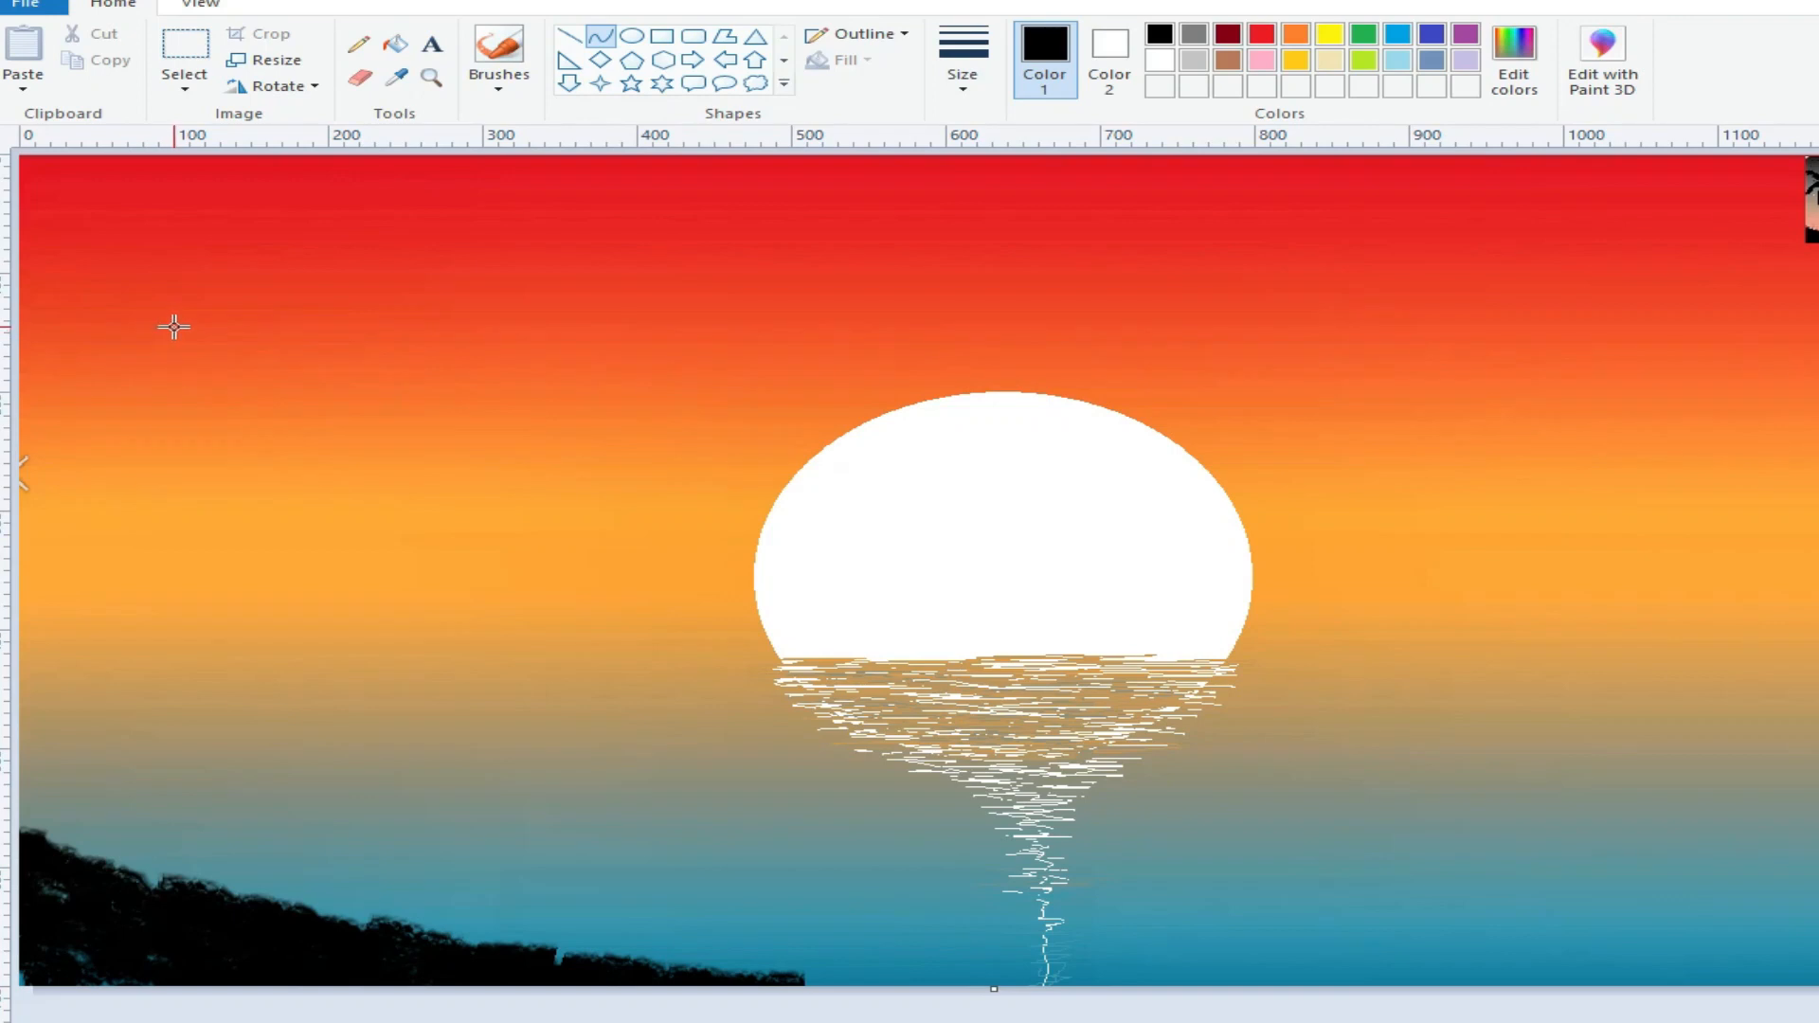
mouse_move(170, 323)
mouse_down()
mouse_move(609, 967)
mouse_move(697, 977)
mouse_up()
drag(409, 607, 434, 817)
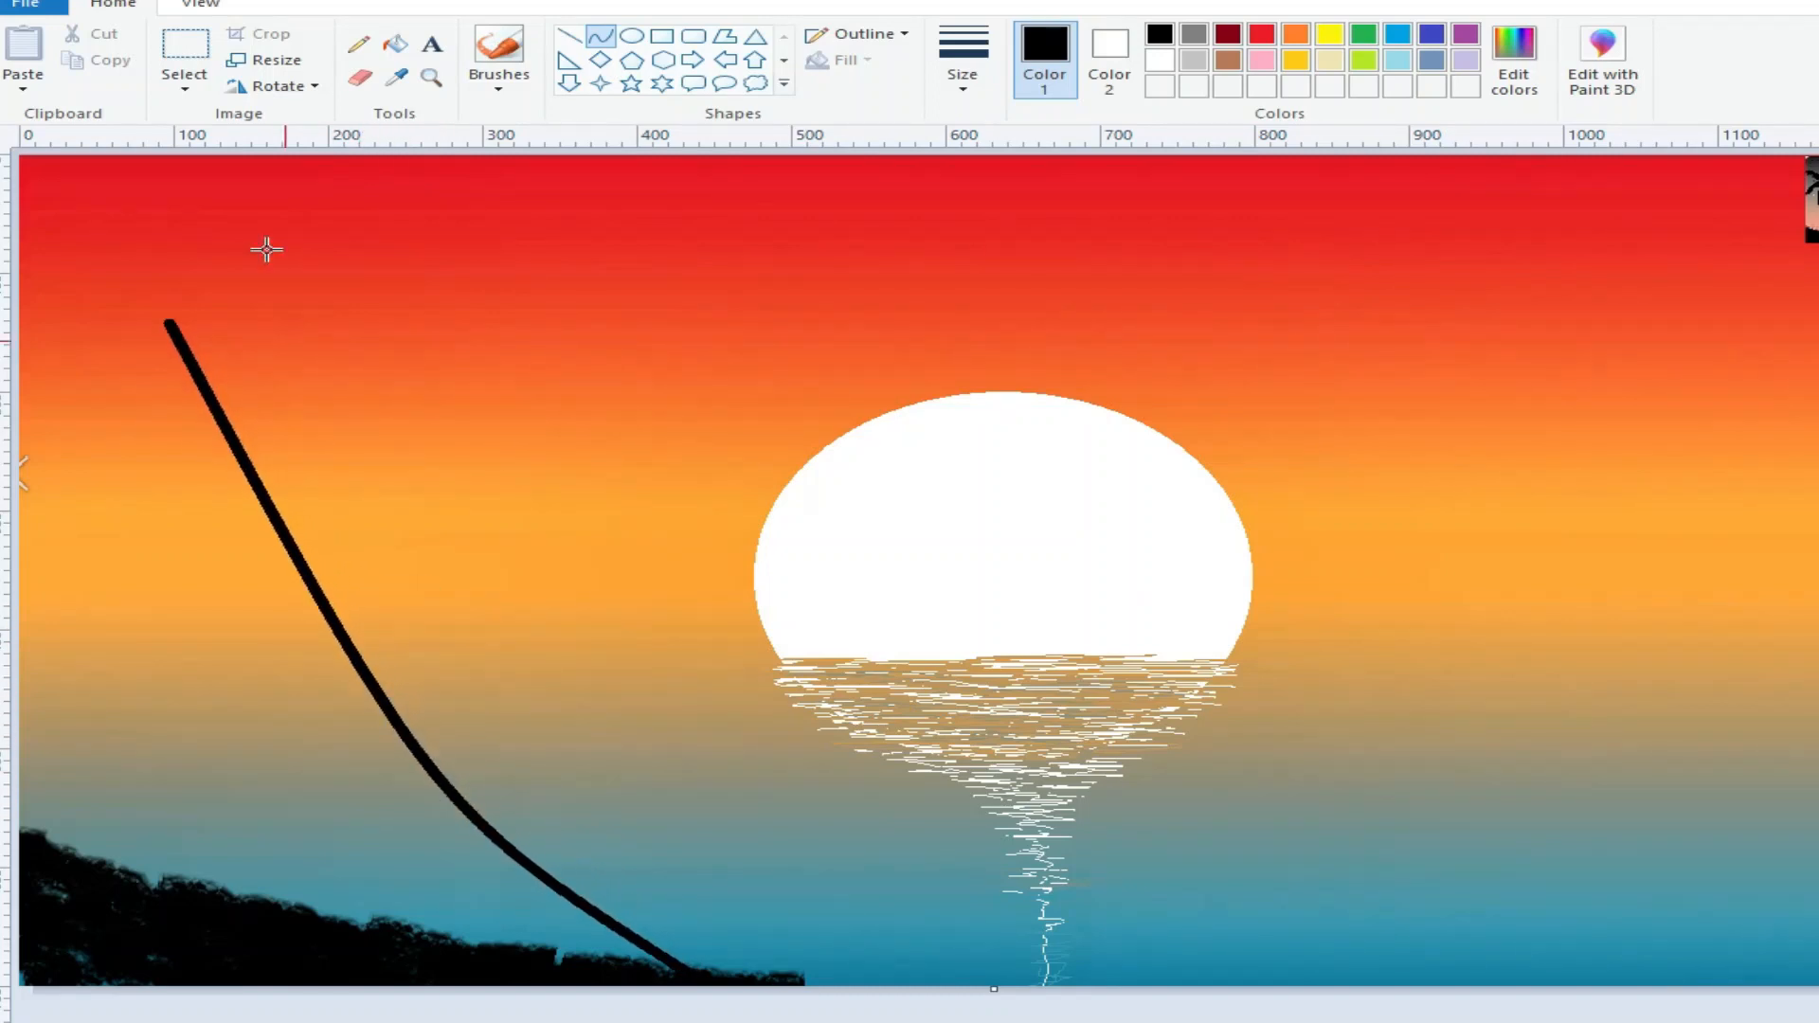
key(ctrl+z)
Step: Draw the trunk as a left-bowed curve from the sky at about 100 pixels across down to the shoreline at about 300 pixels
drag(172, 307, 504, 964)
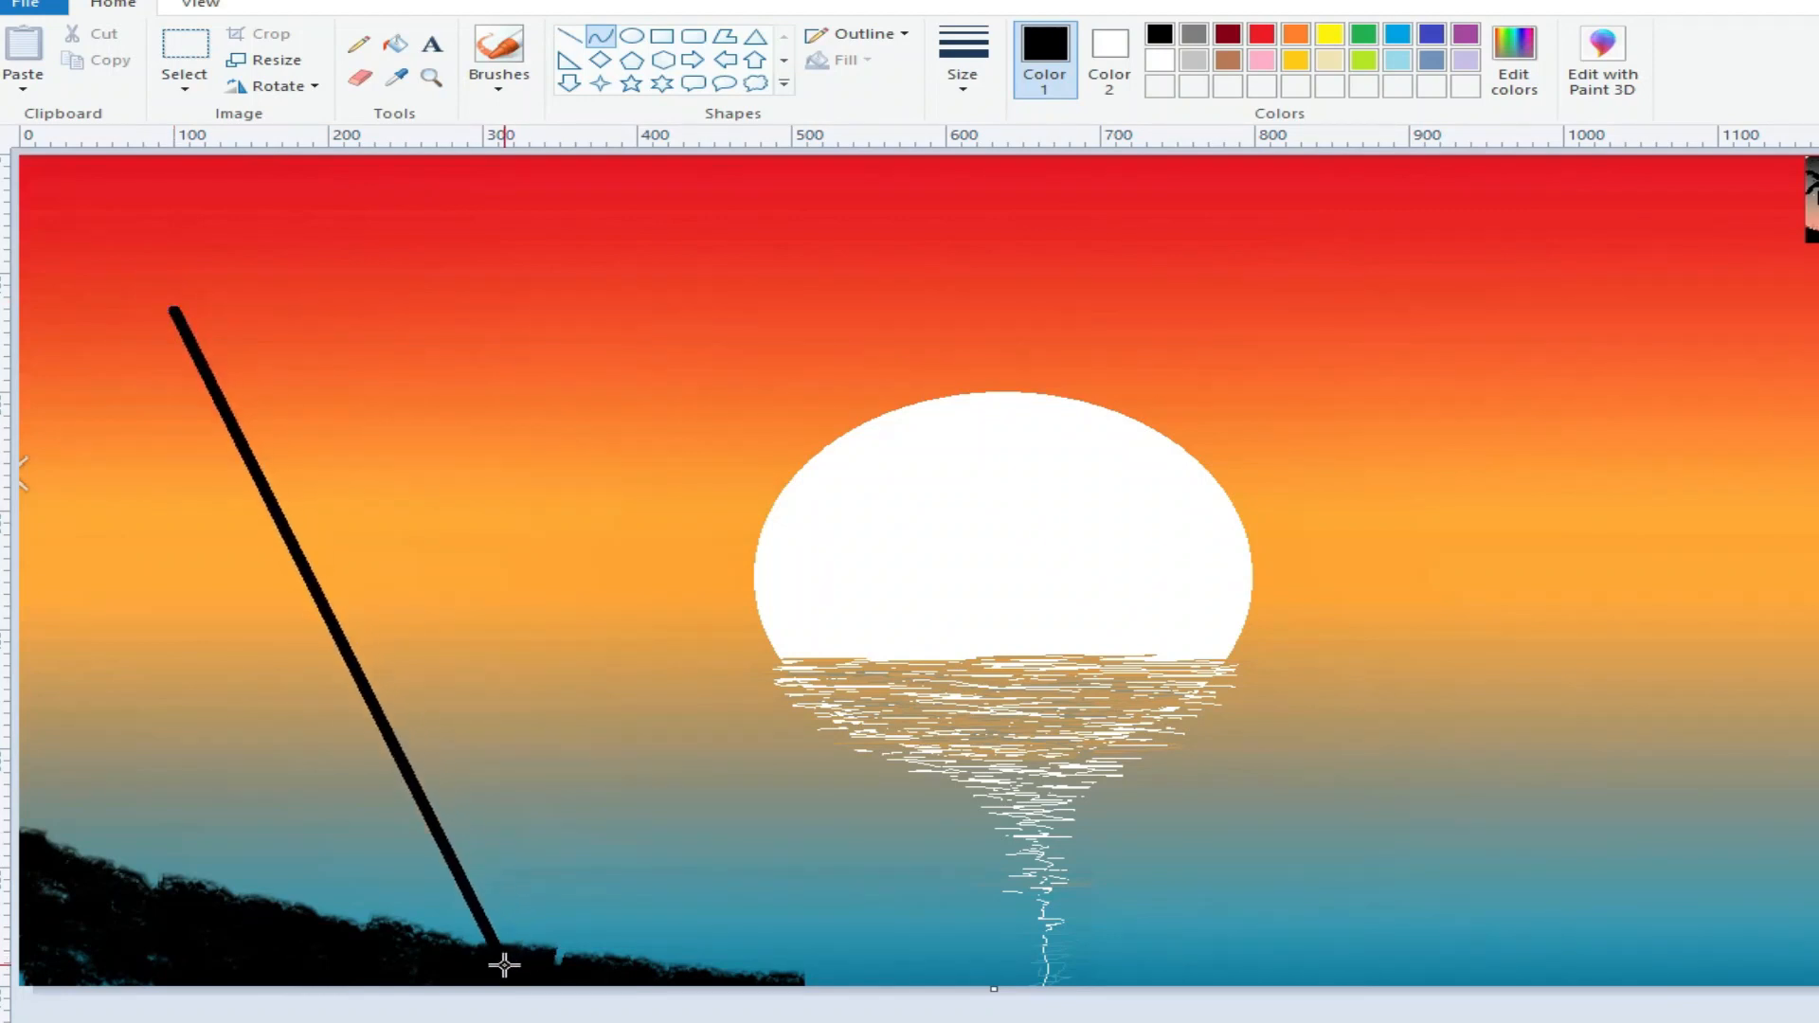
drag(330, 617, 135, 569)
click(472, 1020)
click(474, 1021)
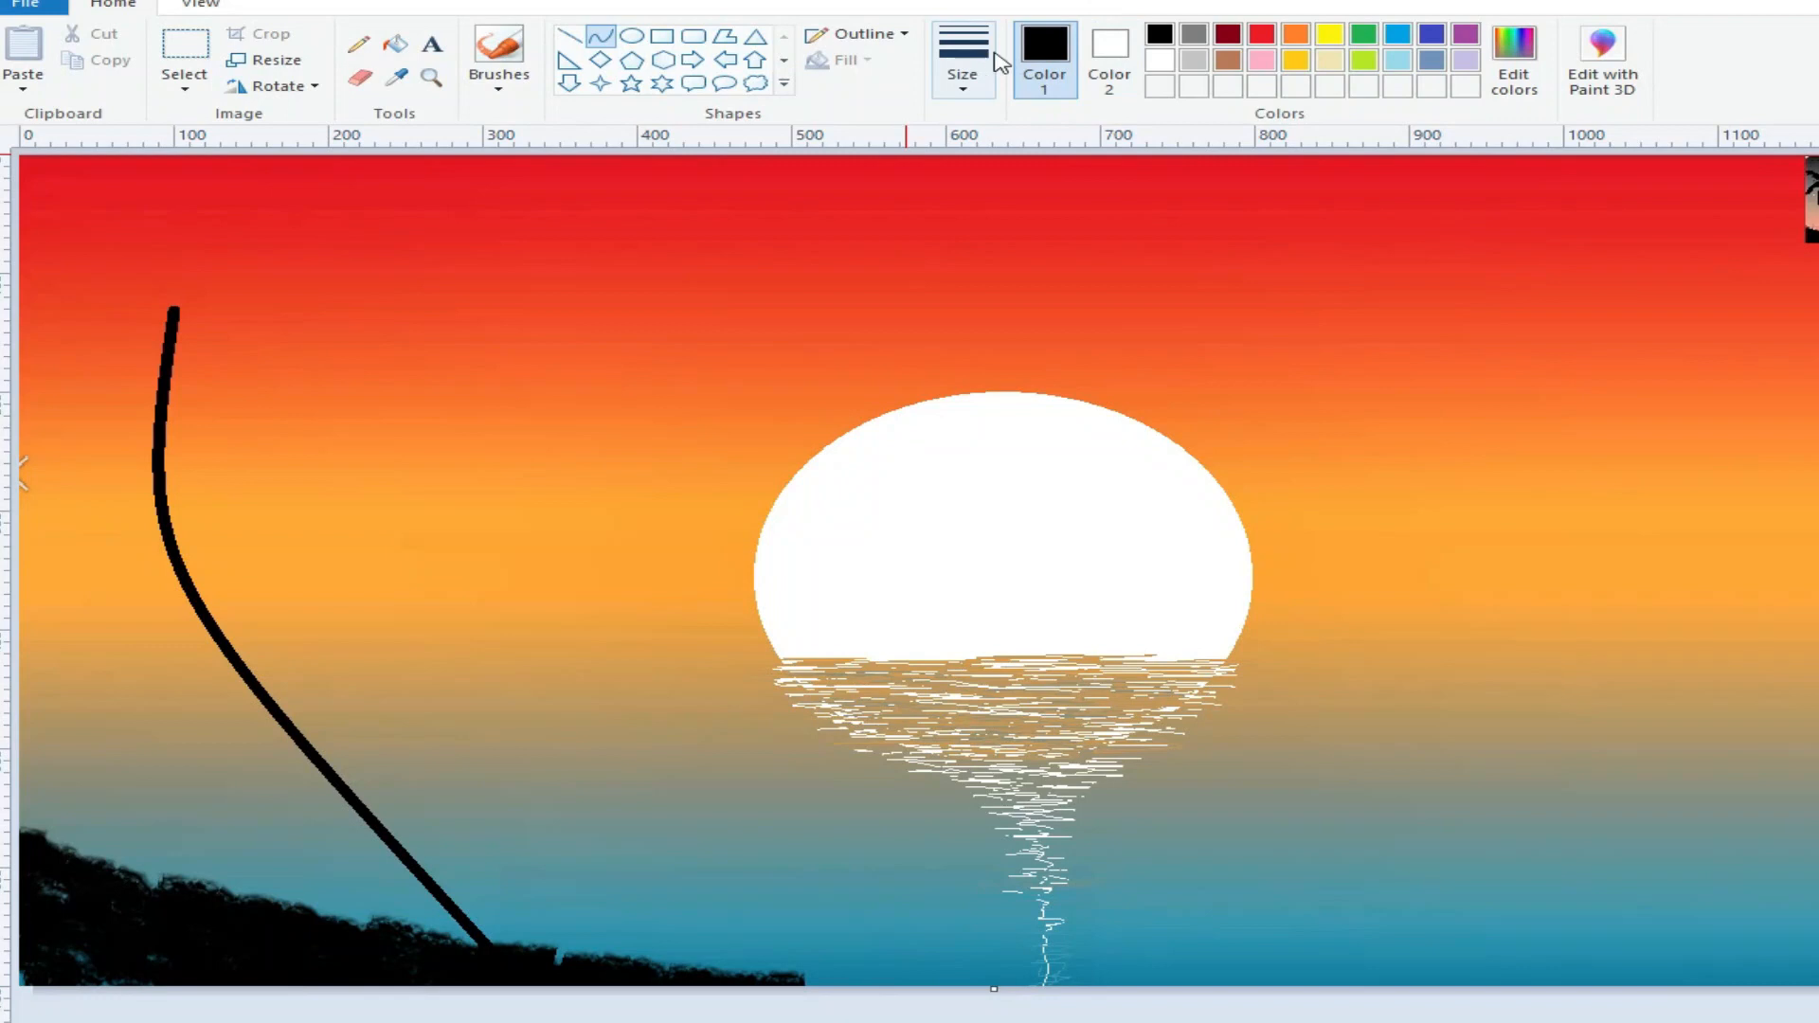
Step: Paint seven short curved palm fronds radiating from the trunk's tip with the Watercolor brush at the second thickness
click(503, 89)
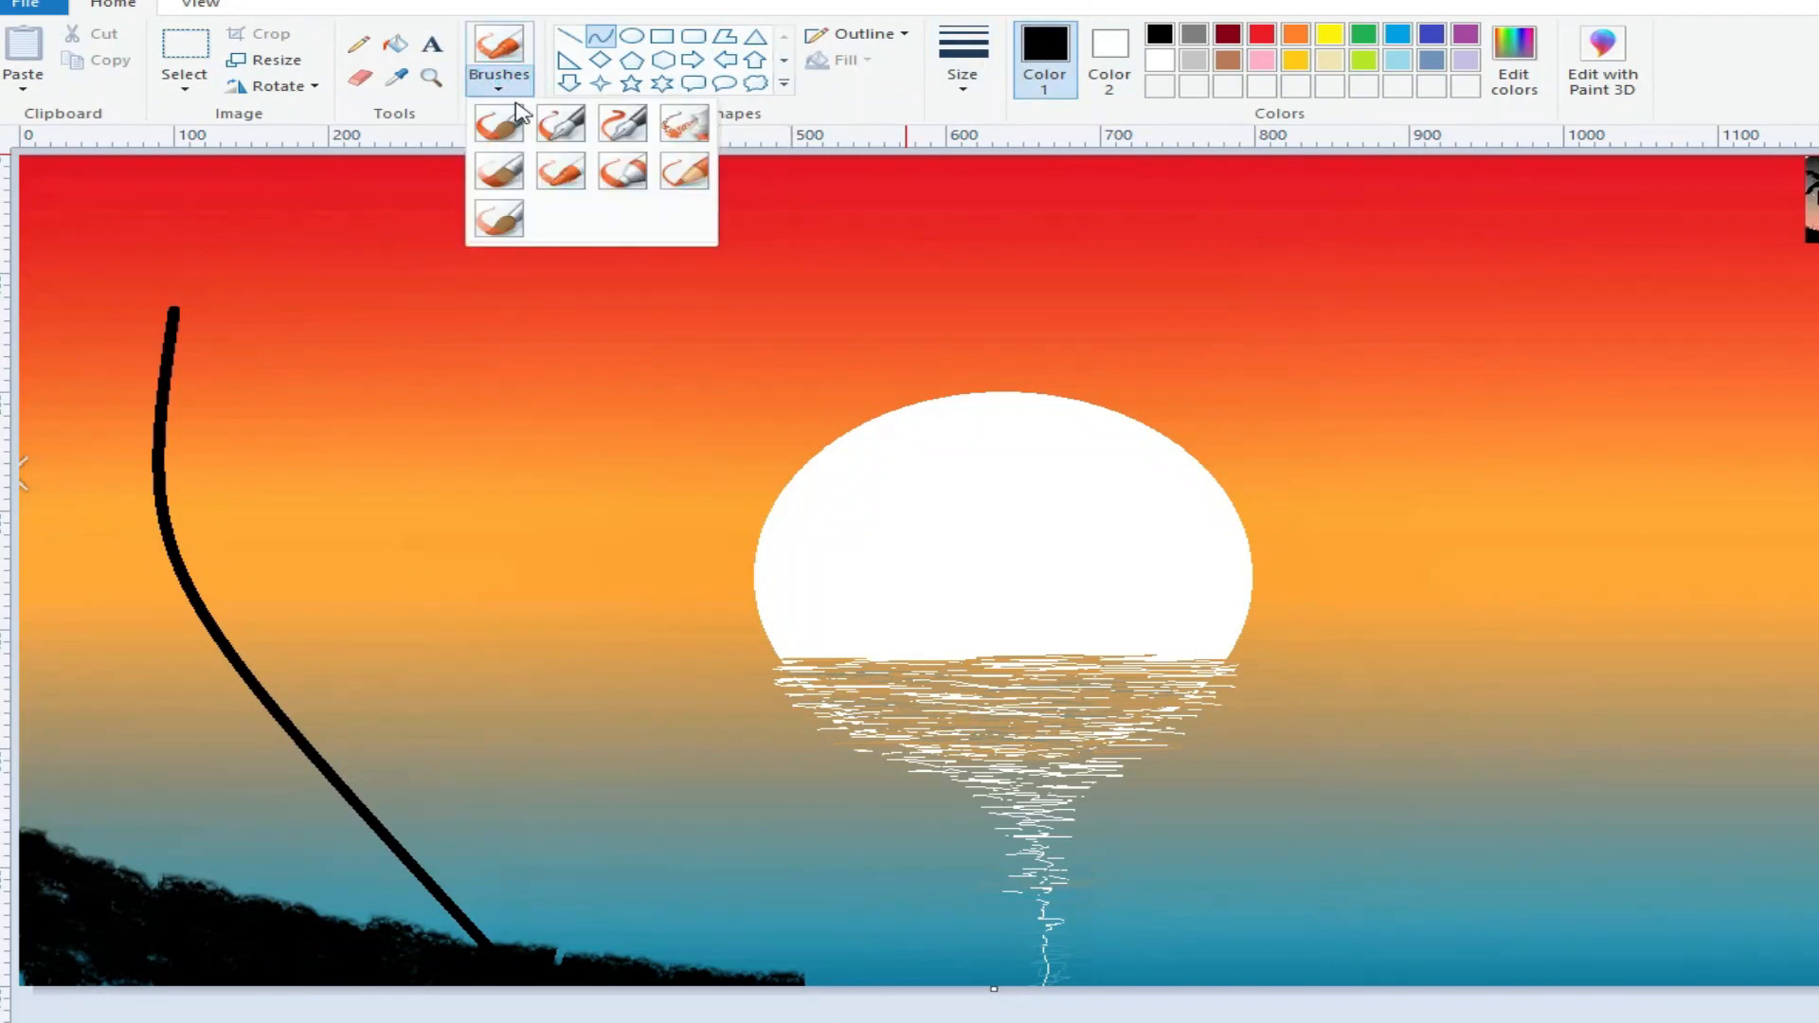
click(498, 133)
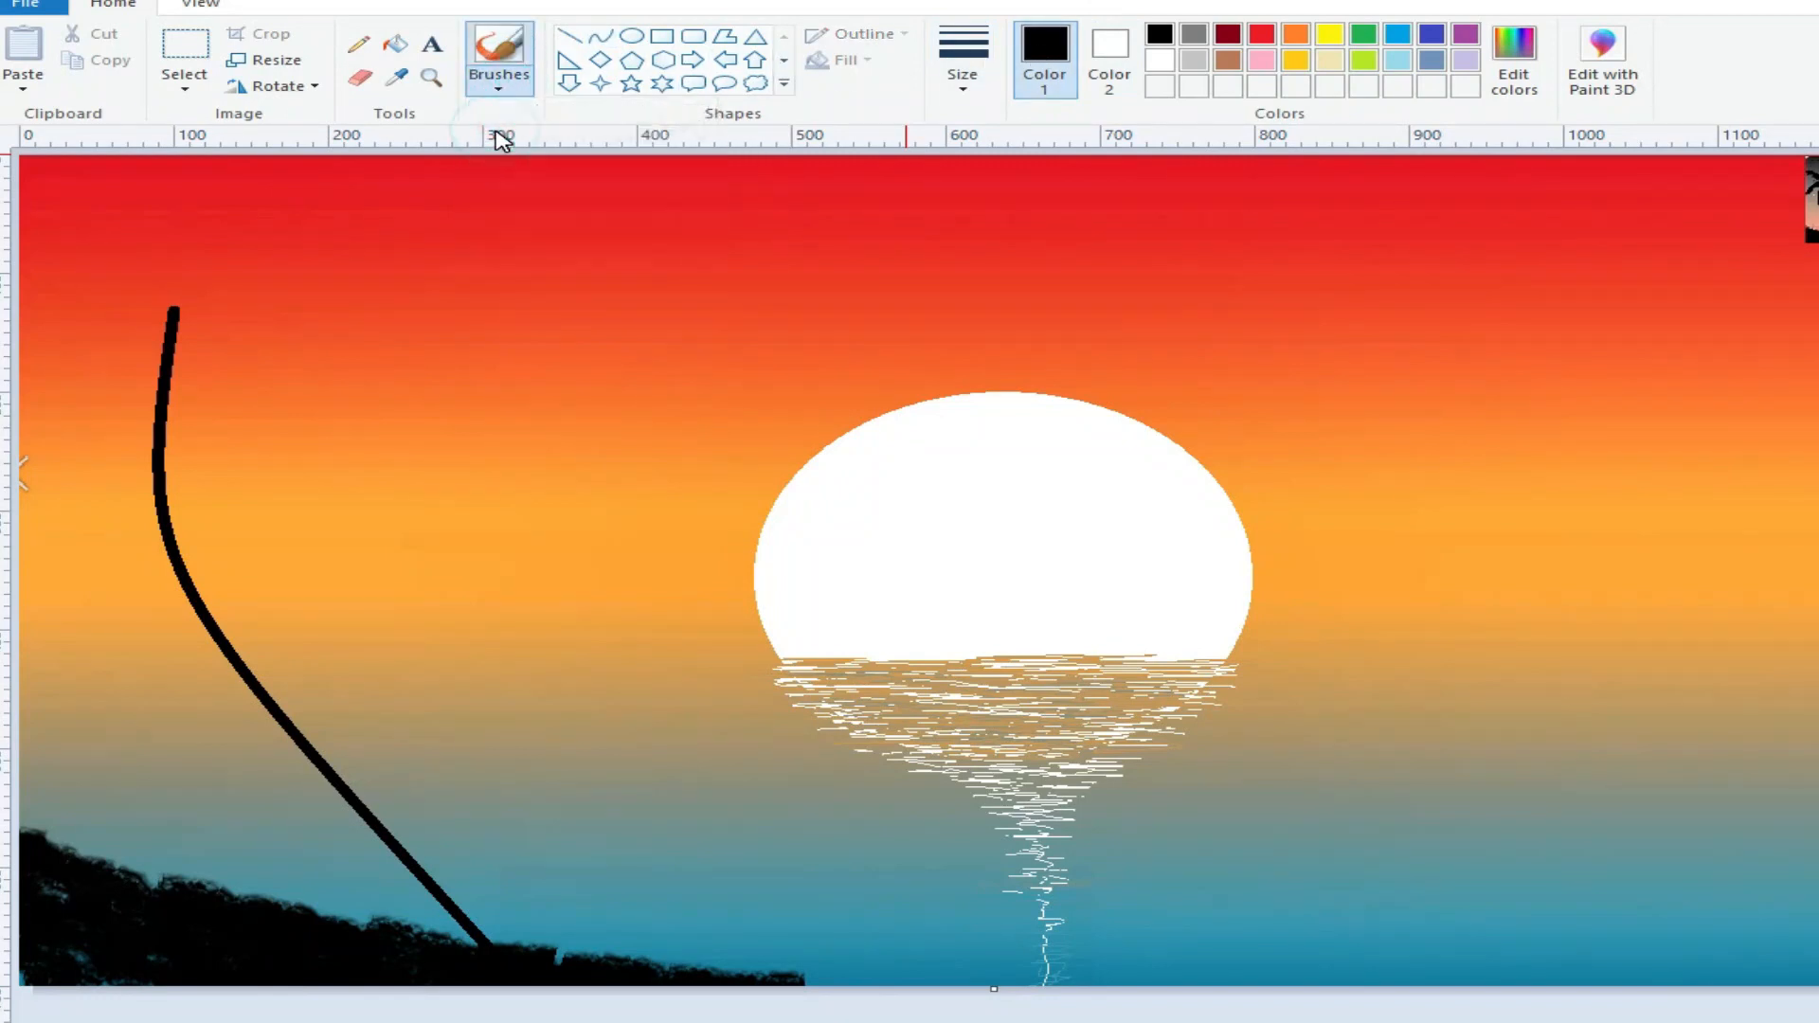
click(497, 89)
click(498, 220)
click(962, 90)
click(983, 174)
drag(112, 370, 154, 313)
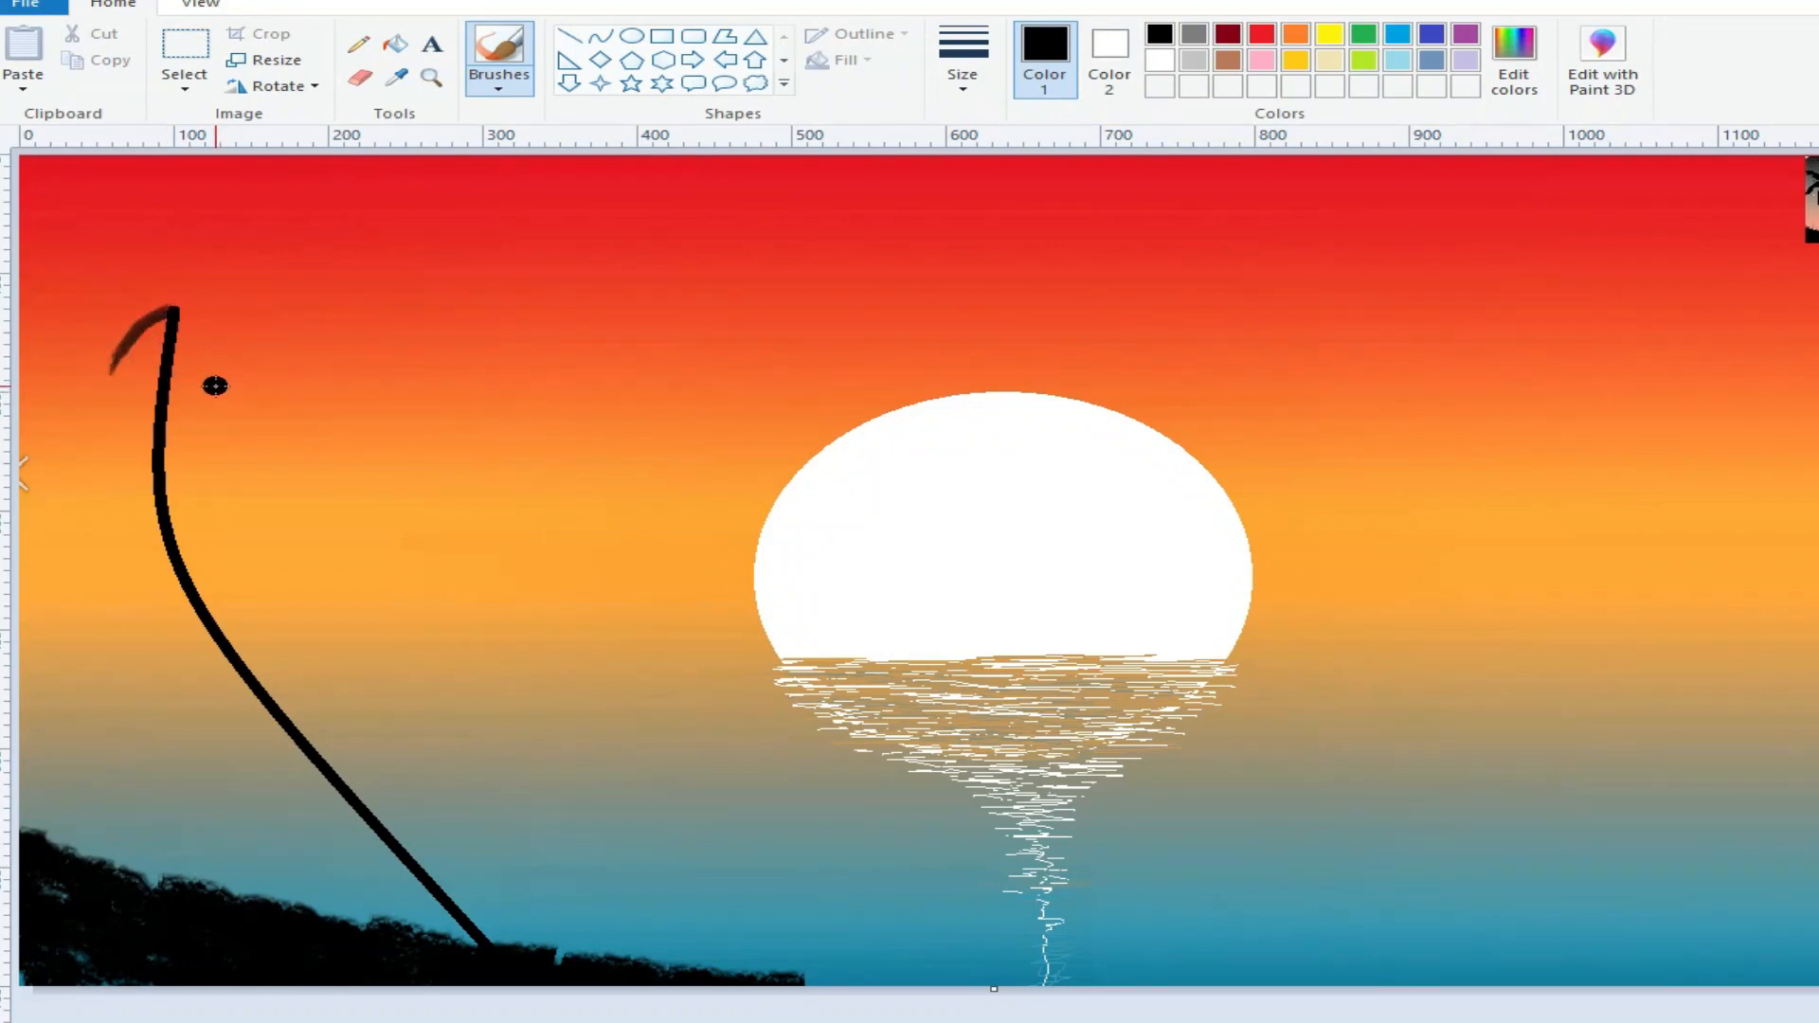
drag(219, 375, 180, 311)
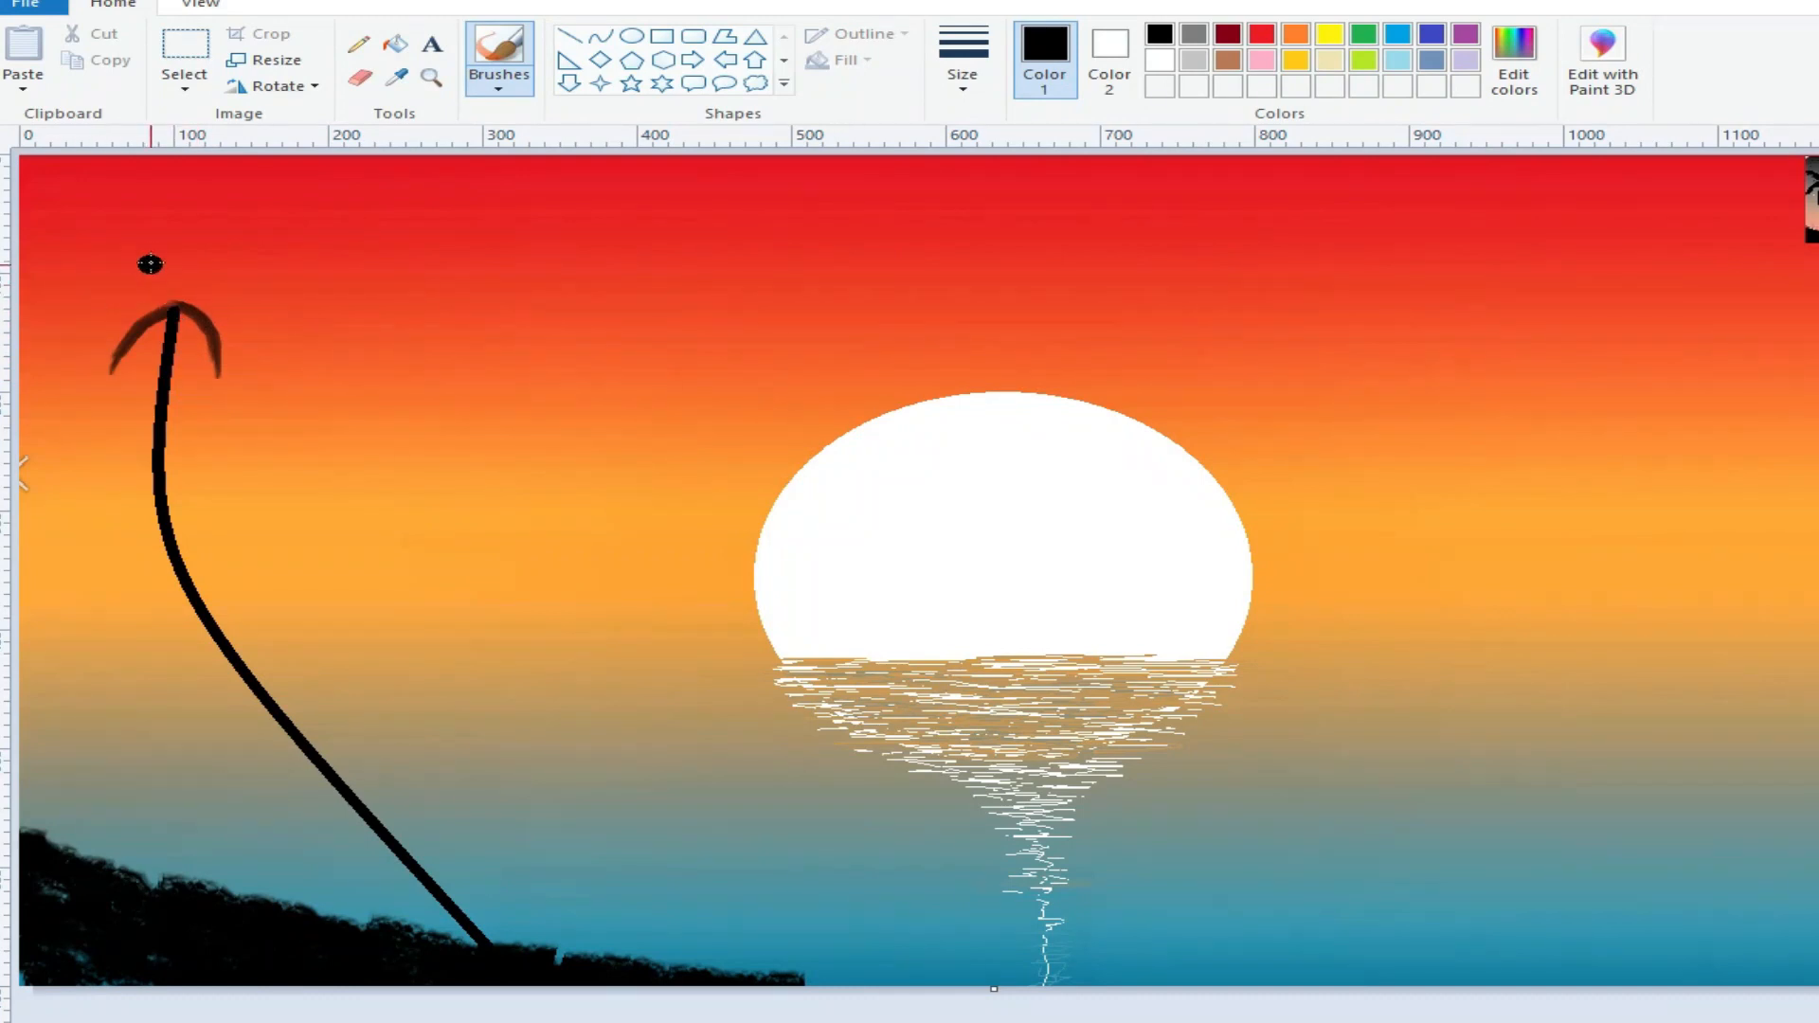
drag(106, 248, 175, 301)
drag(256, 250, 176, 301)
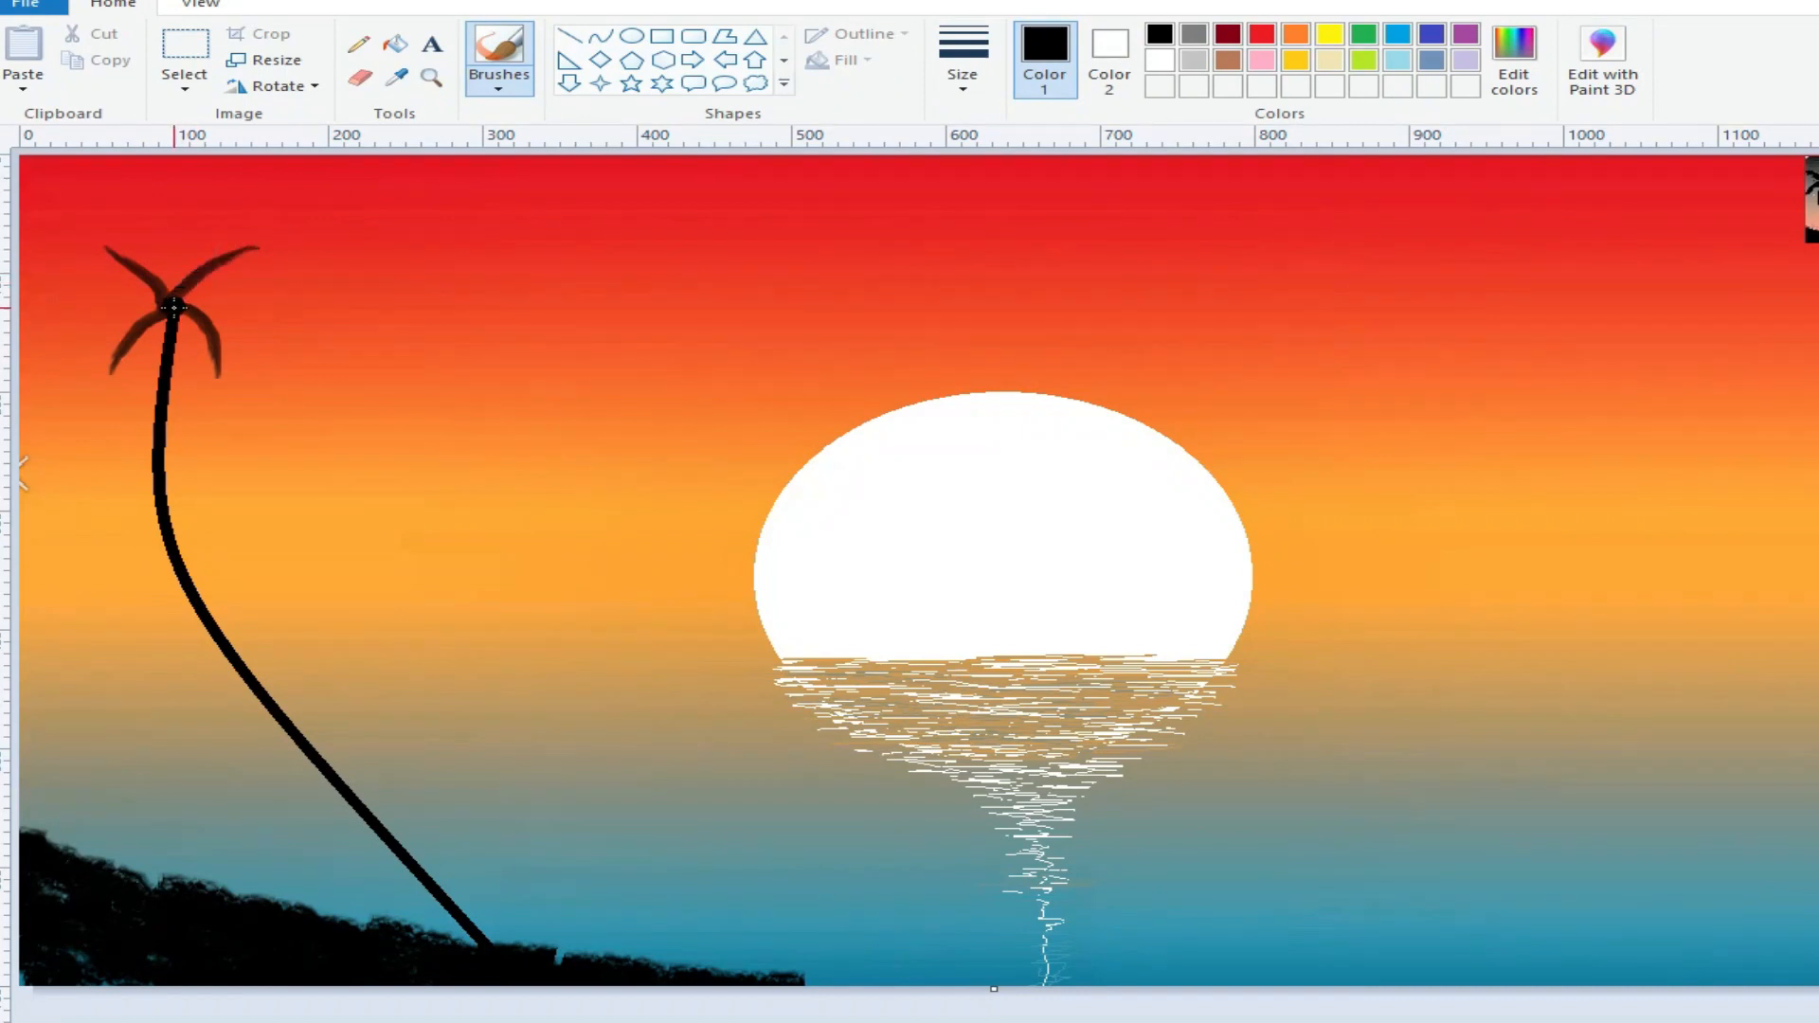
mouse_move(174, 216)
mouse_down()
mouse_move(178, 300)
mouse_move(224, 304)
mouse_move(99, 301)
mouse_move(178, 302)
mouse_up()
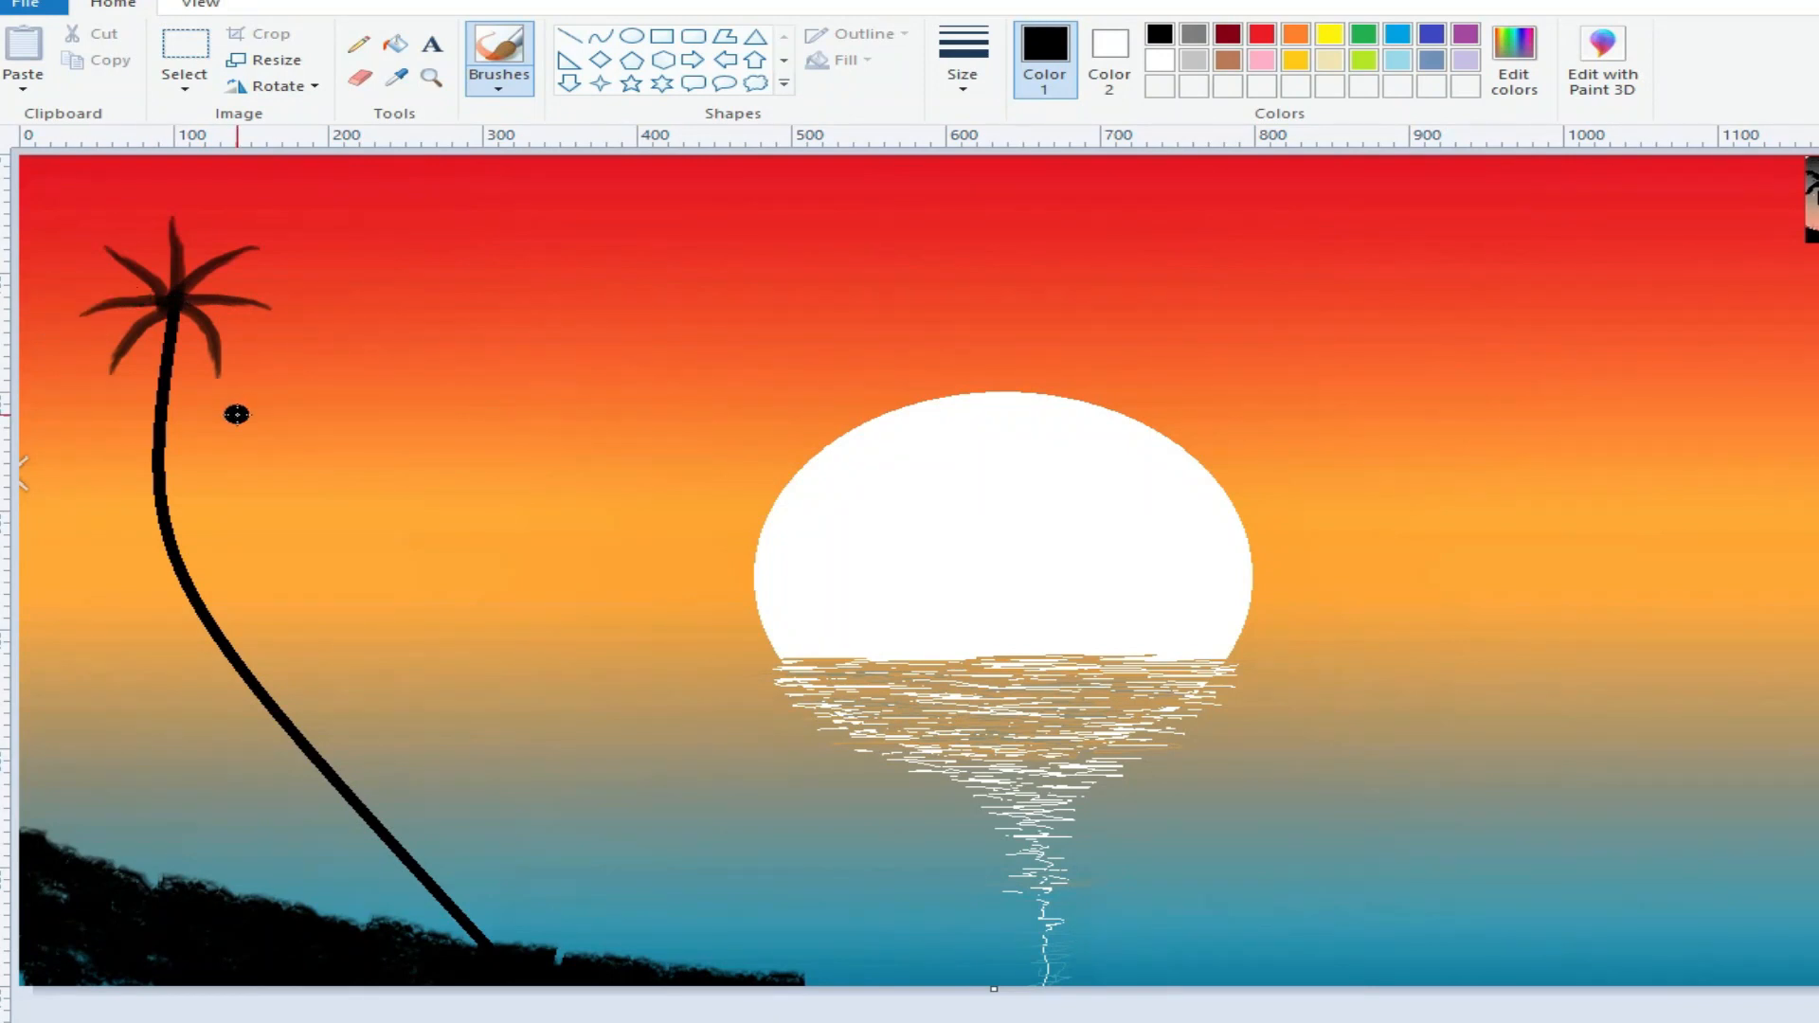
Step: Lengthen the two drooping lower fronds of the palm so they hang on each side of the trunk
drag(232, 392, 190, 317)
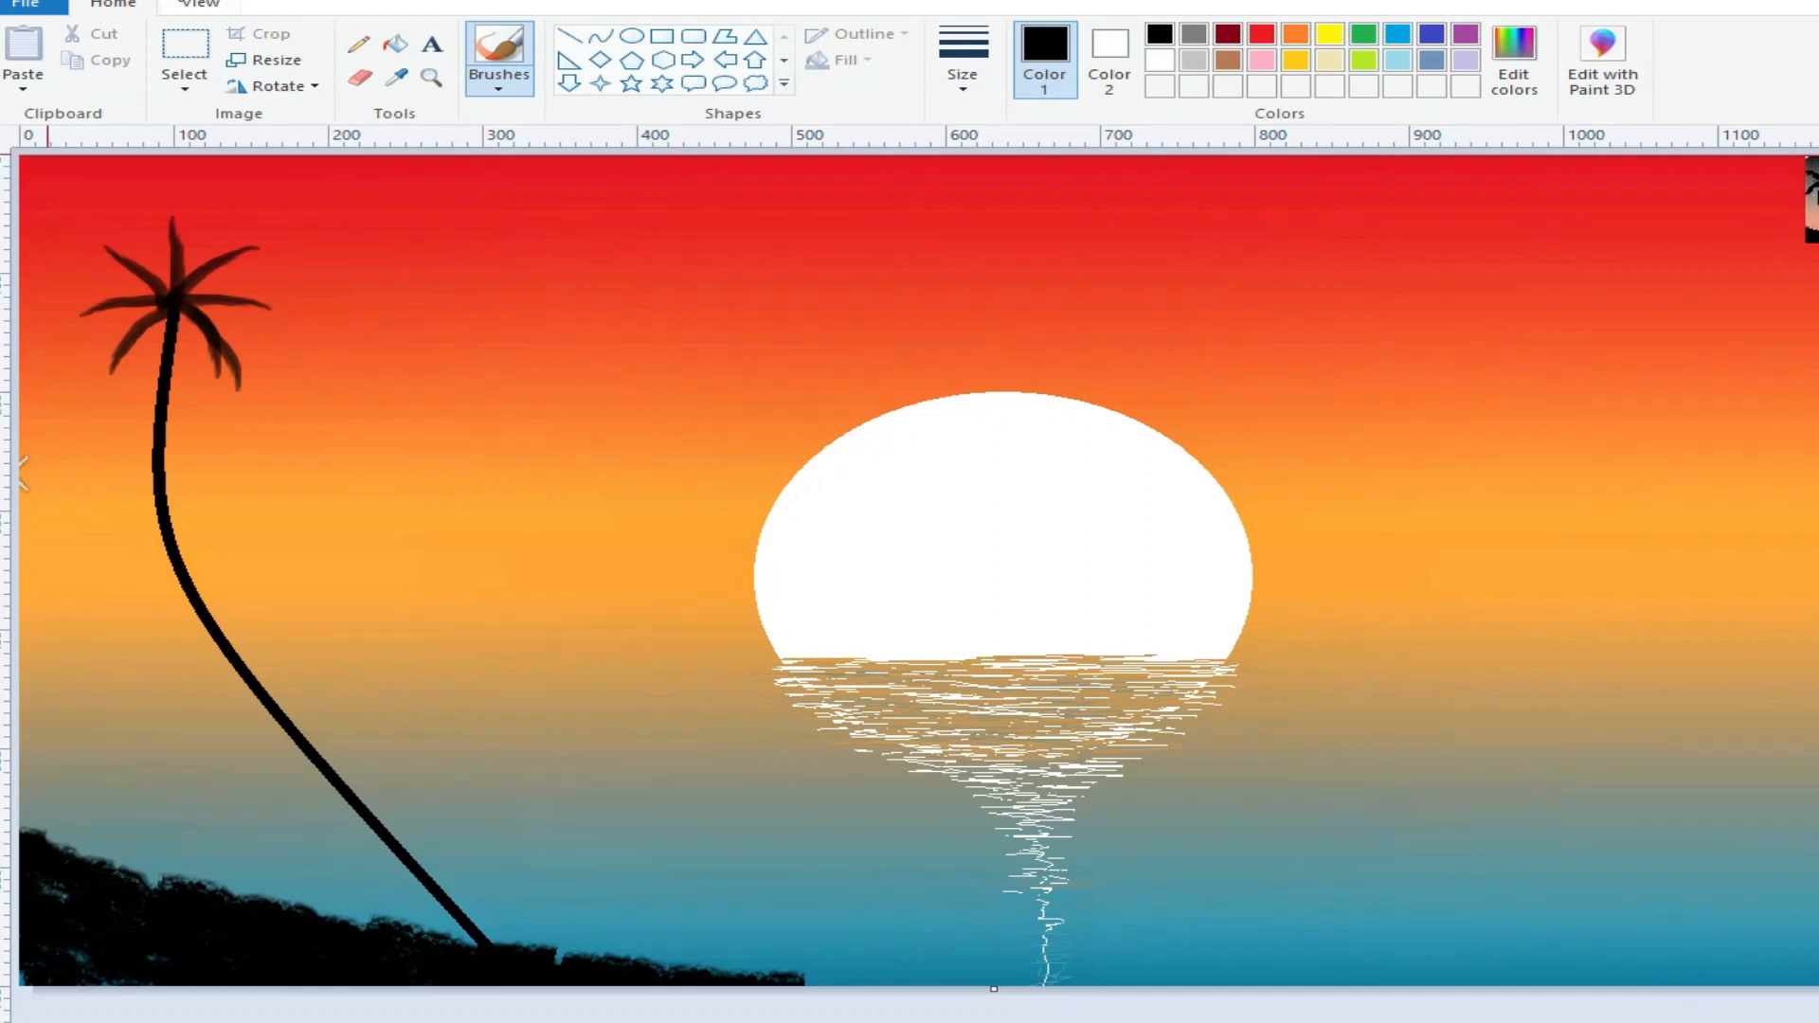
click(120, 2)
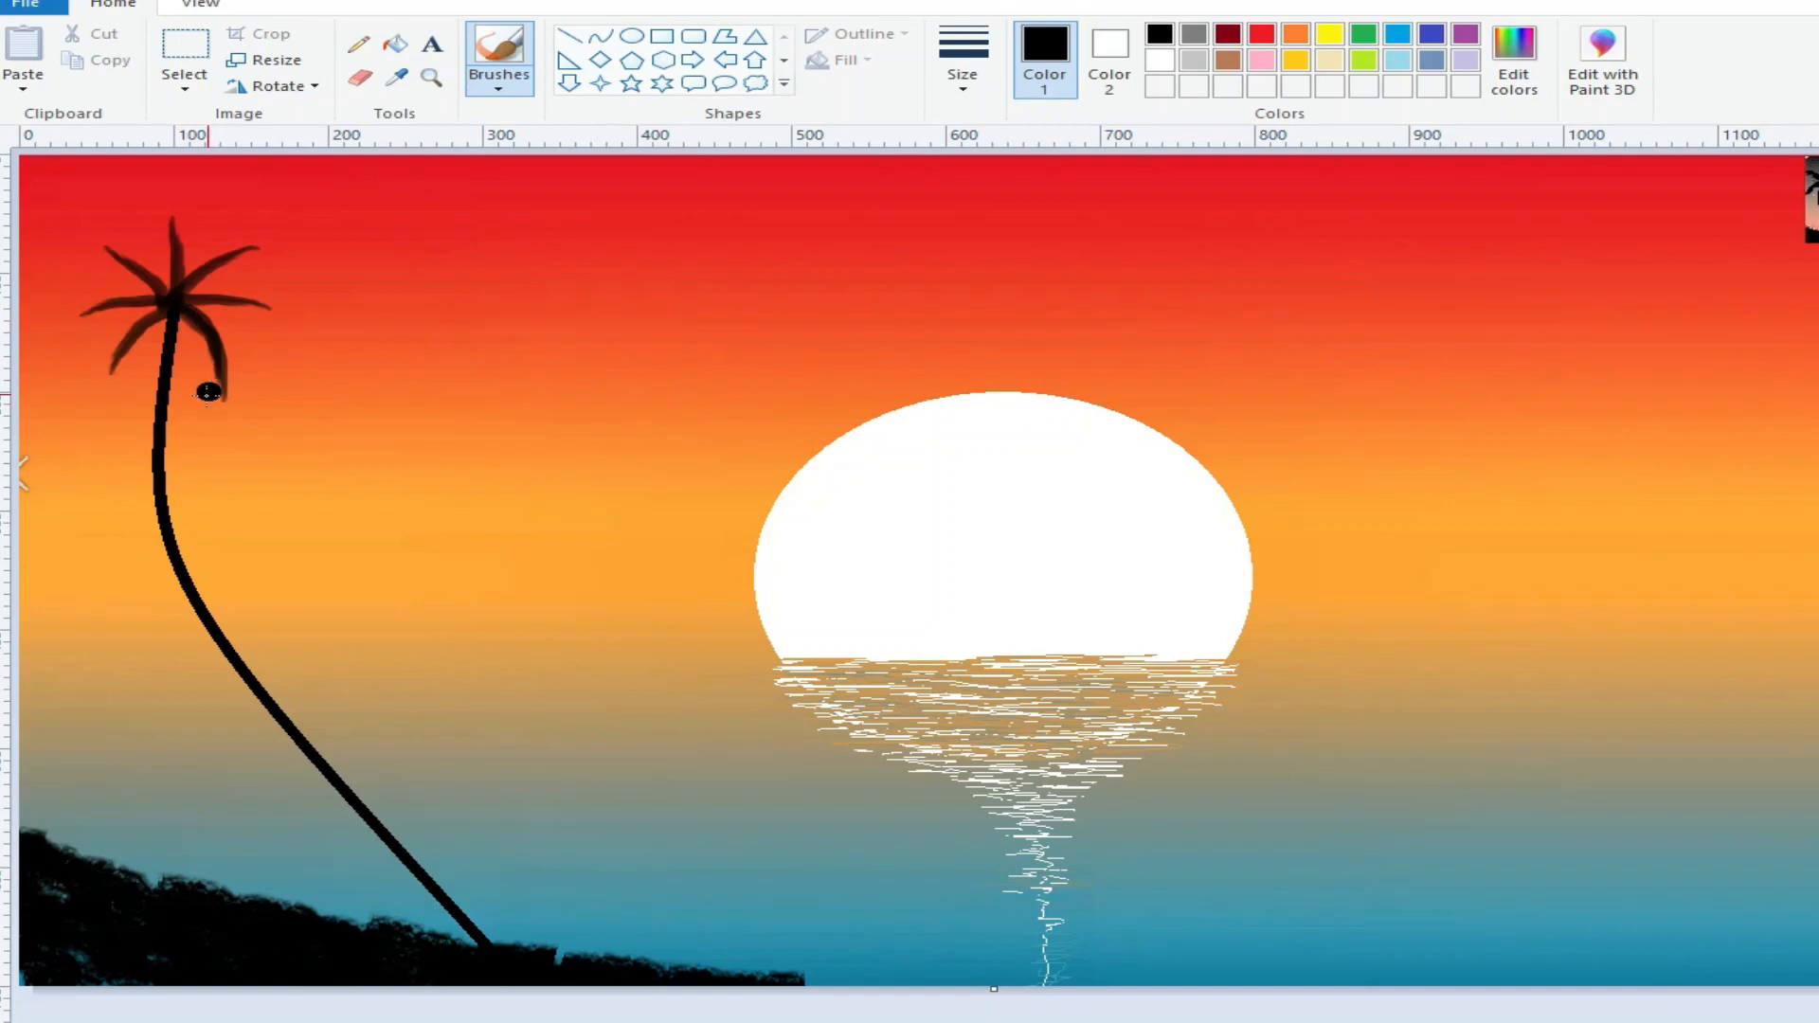
drag(105, 407, 167, 315)
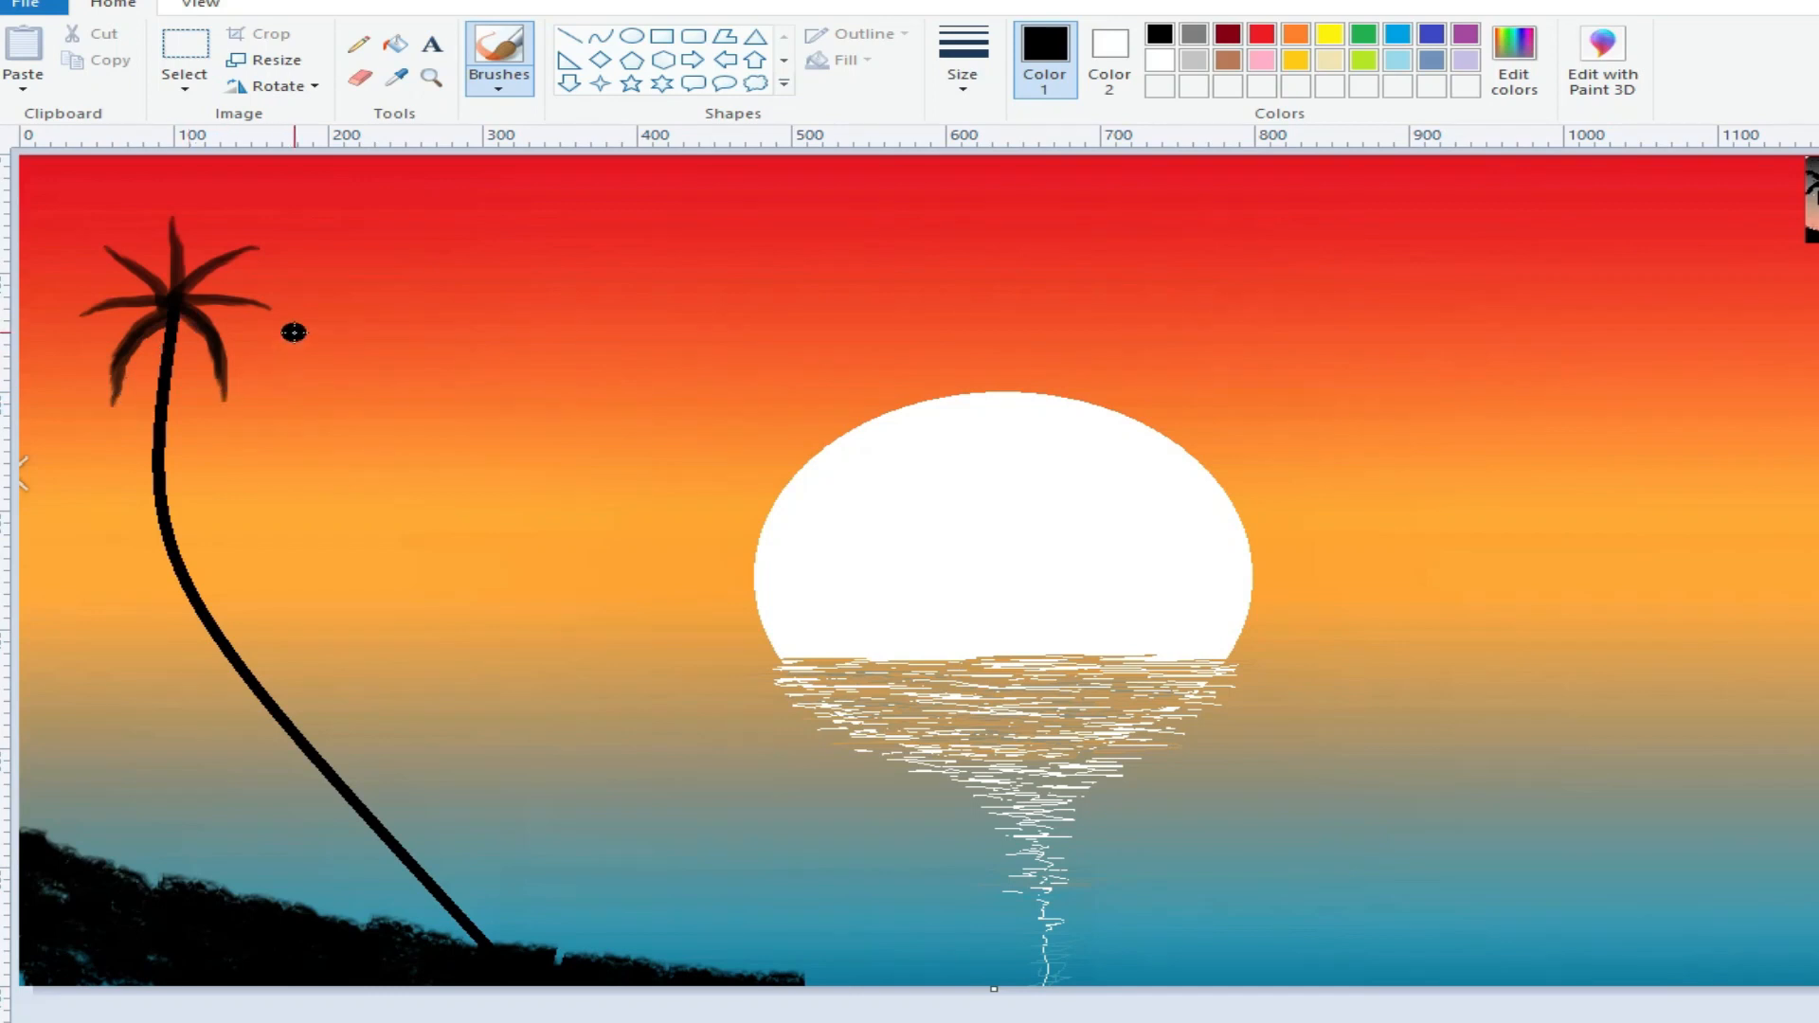
Step: Thicken and extend the two sideways fronds into long downward arcs on both sides of the crown
drag(300, 330, 183, 299)
drag(298, 335, 178, 301)
drag(308, 343, 257, 317)
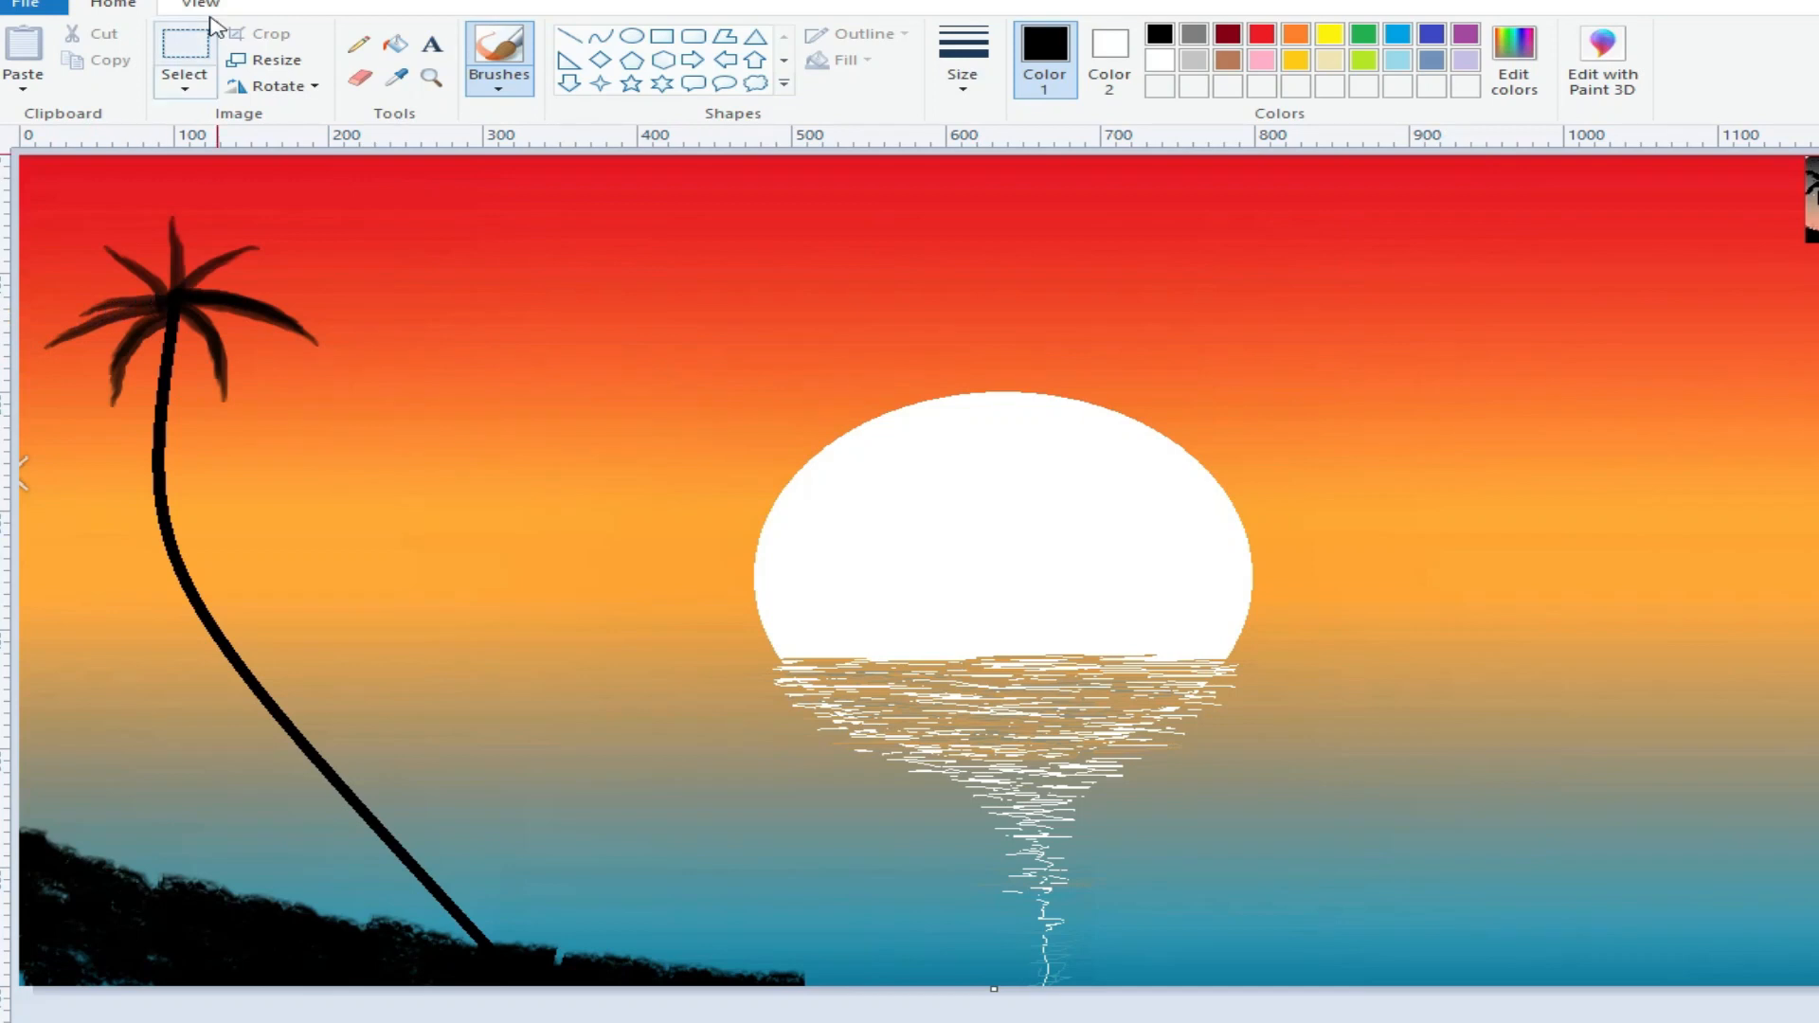
click(123, 8)
drag(42, 356, 153, 299)
drag(43, 355, 175, 304)
drag(32, 361, 57, 337)
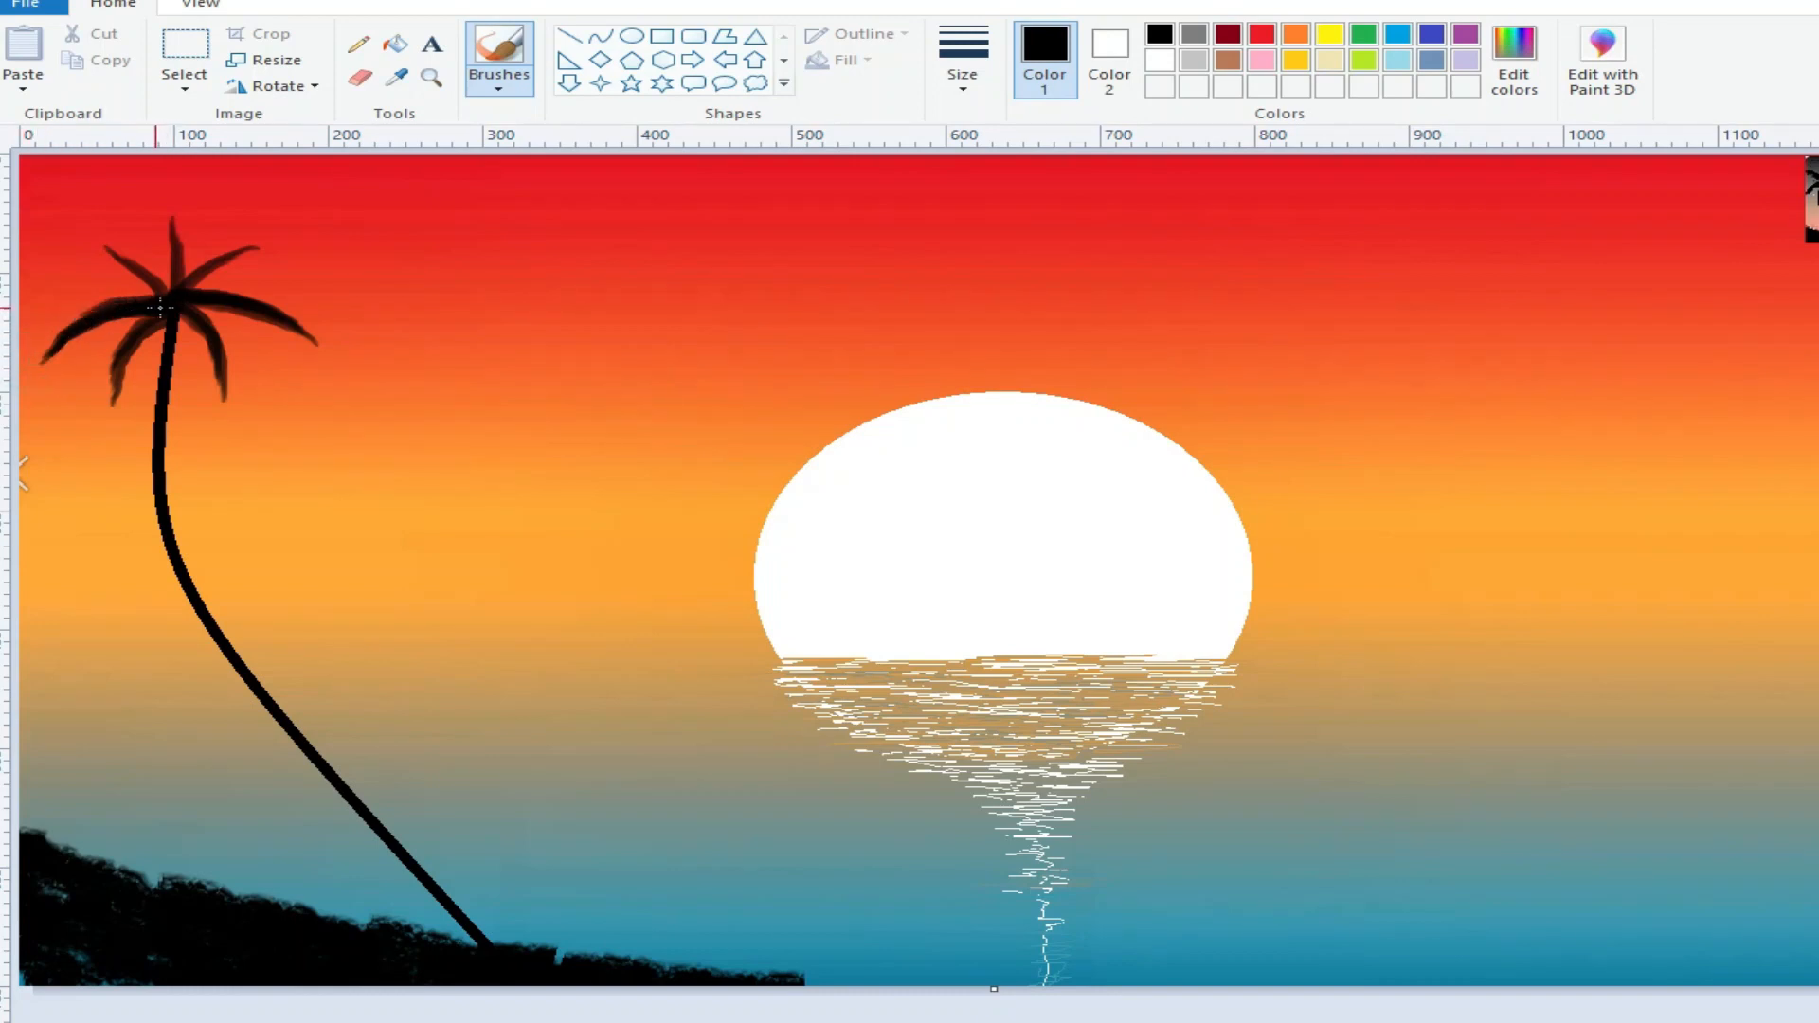
Step: Repaint the upper-left frond as a longer, thicker arc reaching toward the canvas's left edge
drag(51, 218, 161, 298)
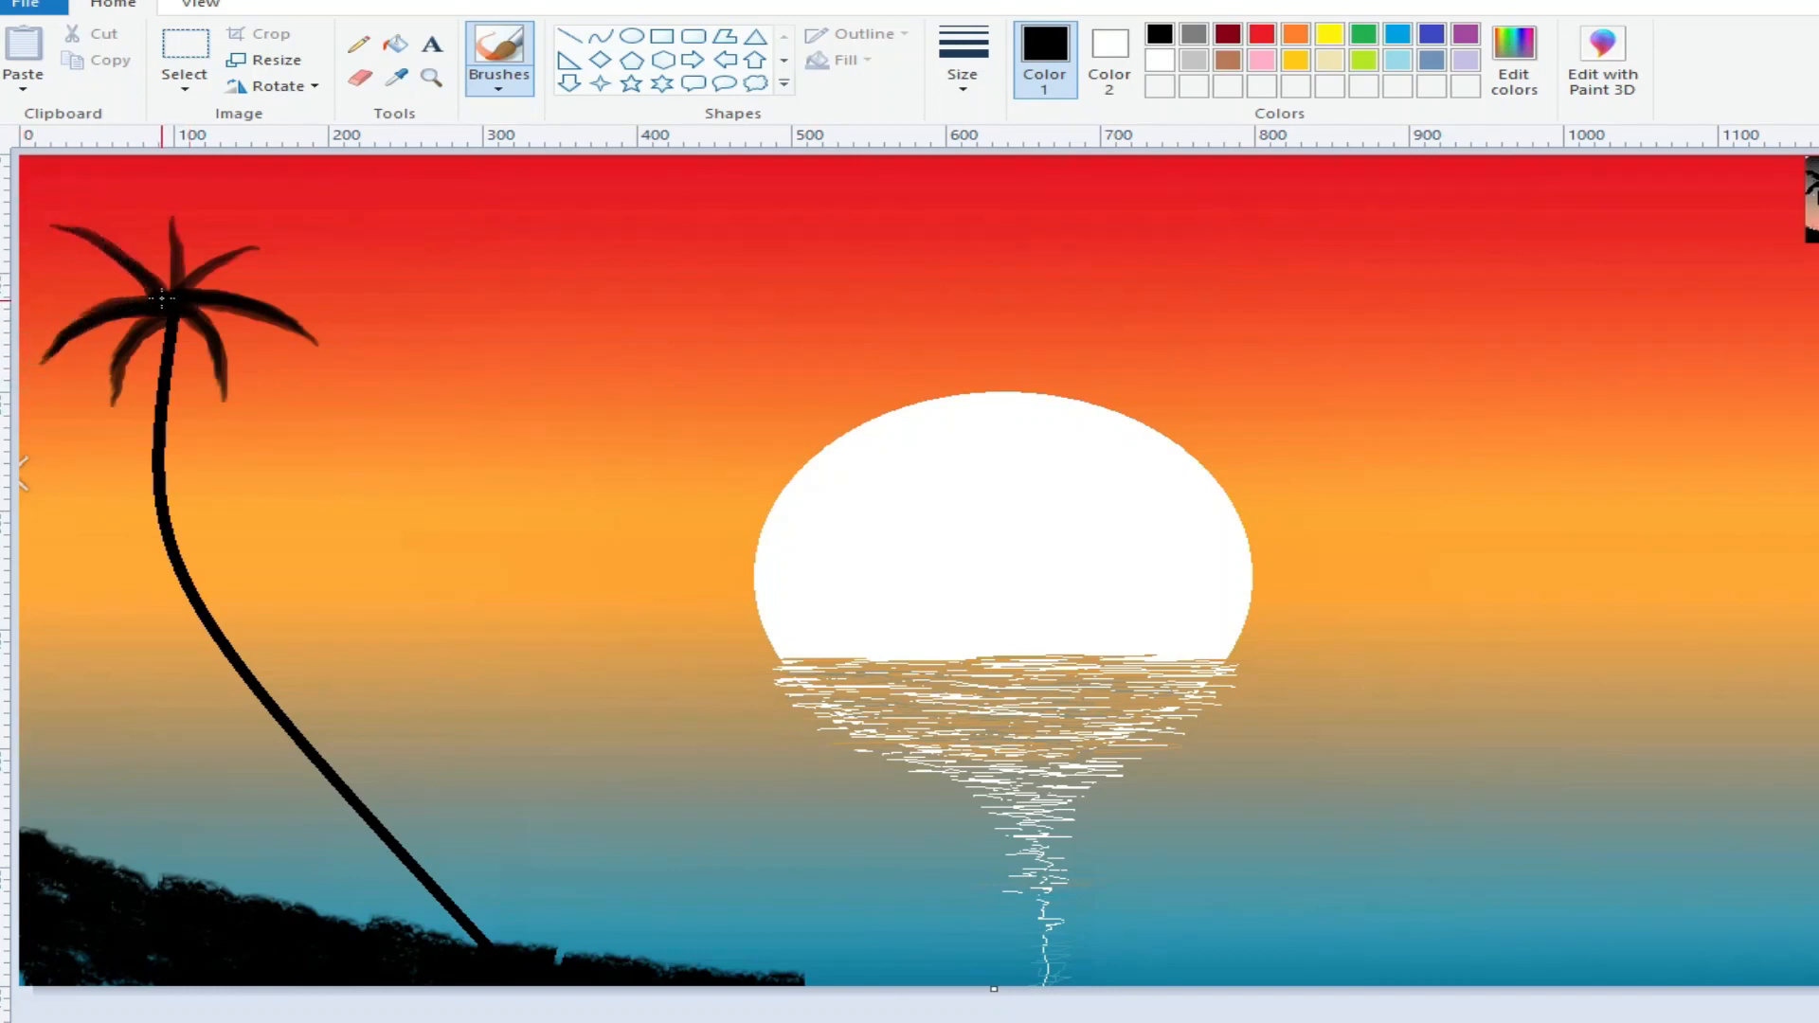
drag(59, 217, 131, 283)
key(ctrl+z)
key(ctrl+z)
drag(43, 229, 160, 296)
drag(44, 235, 131, 276)
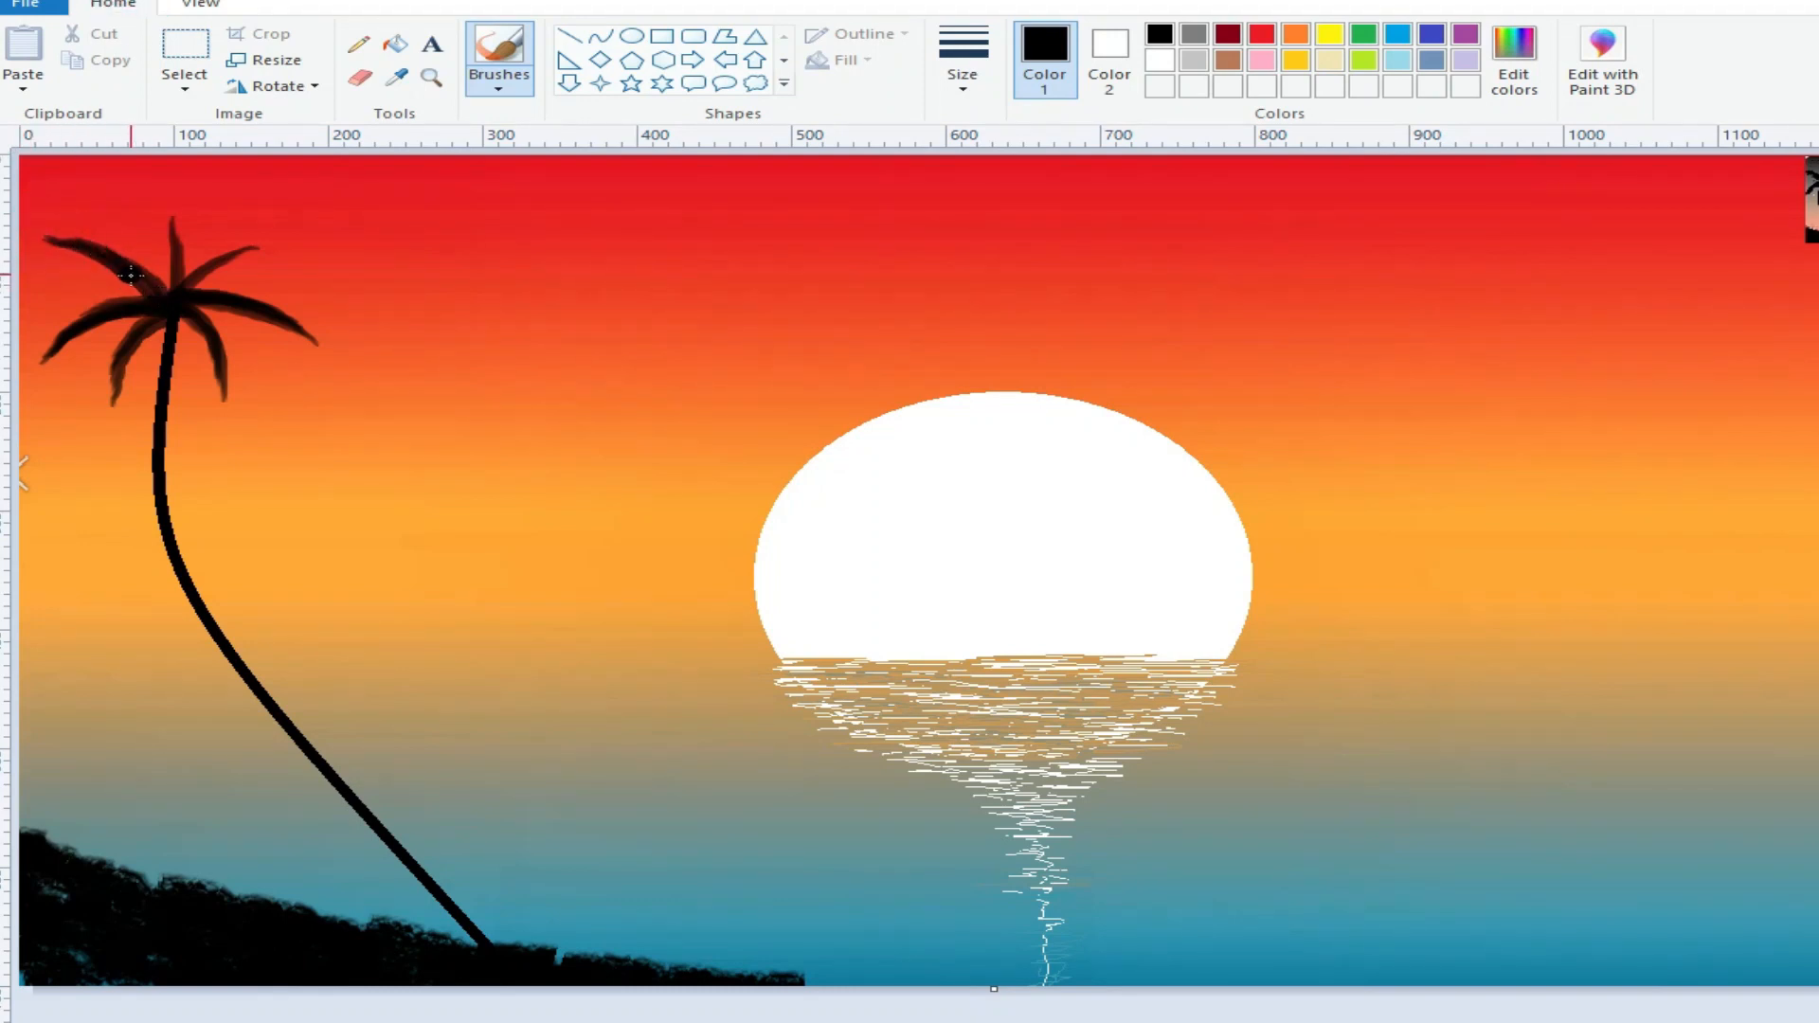
Step: Lengthen and thicken the upper-right and top fronds, and extend the tip of the upper-left frond
drag(311, 228, 161, 295)
key(ctrl+z)
drag(300, 248, 177, 299)
drag(305, 248, 192, 281)
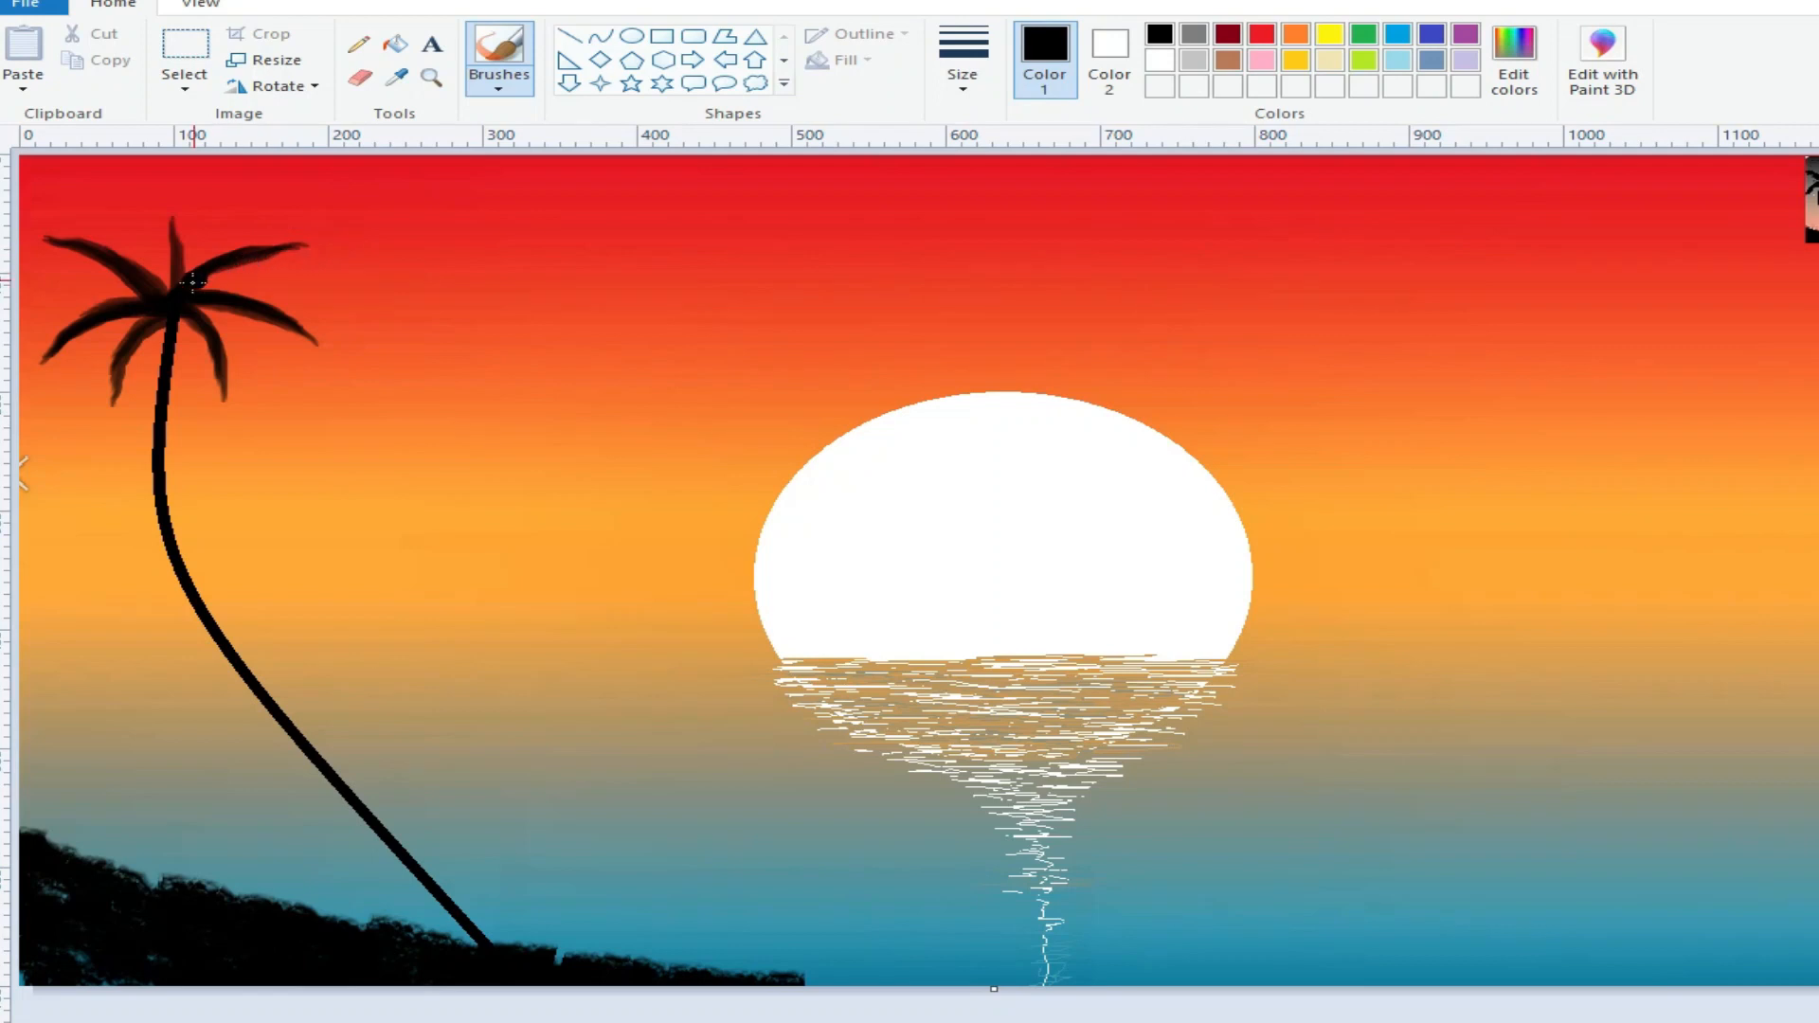
mouse_move(151, 199)
mouse_down()
mouse_move(177, 291)
mouse_move(174, 213)
mouse_move(183, 267)
mouse_up()
drag(52, 238, 140, 283)
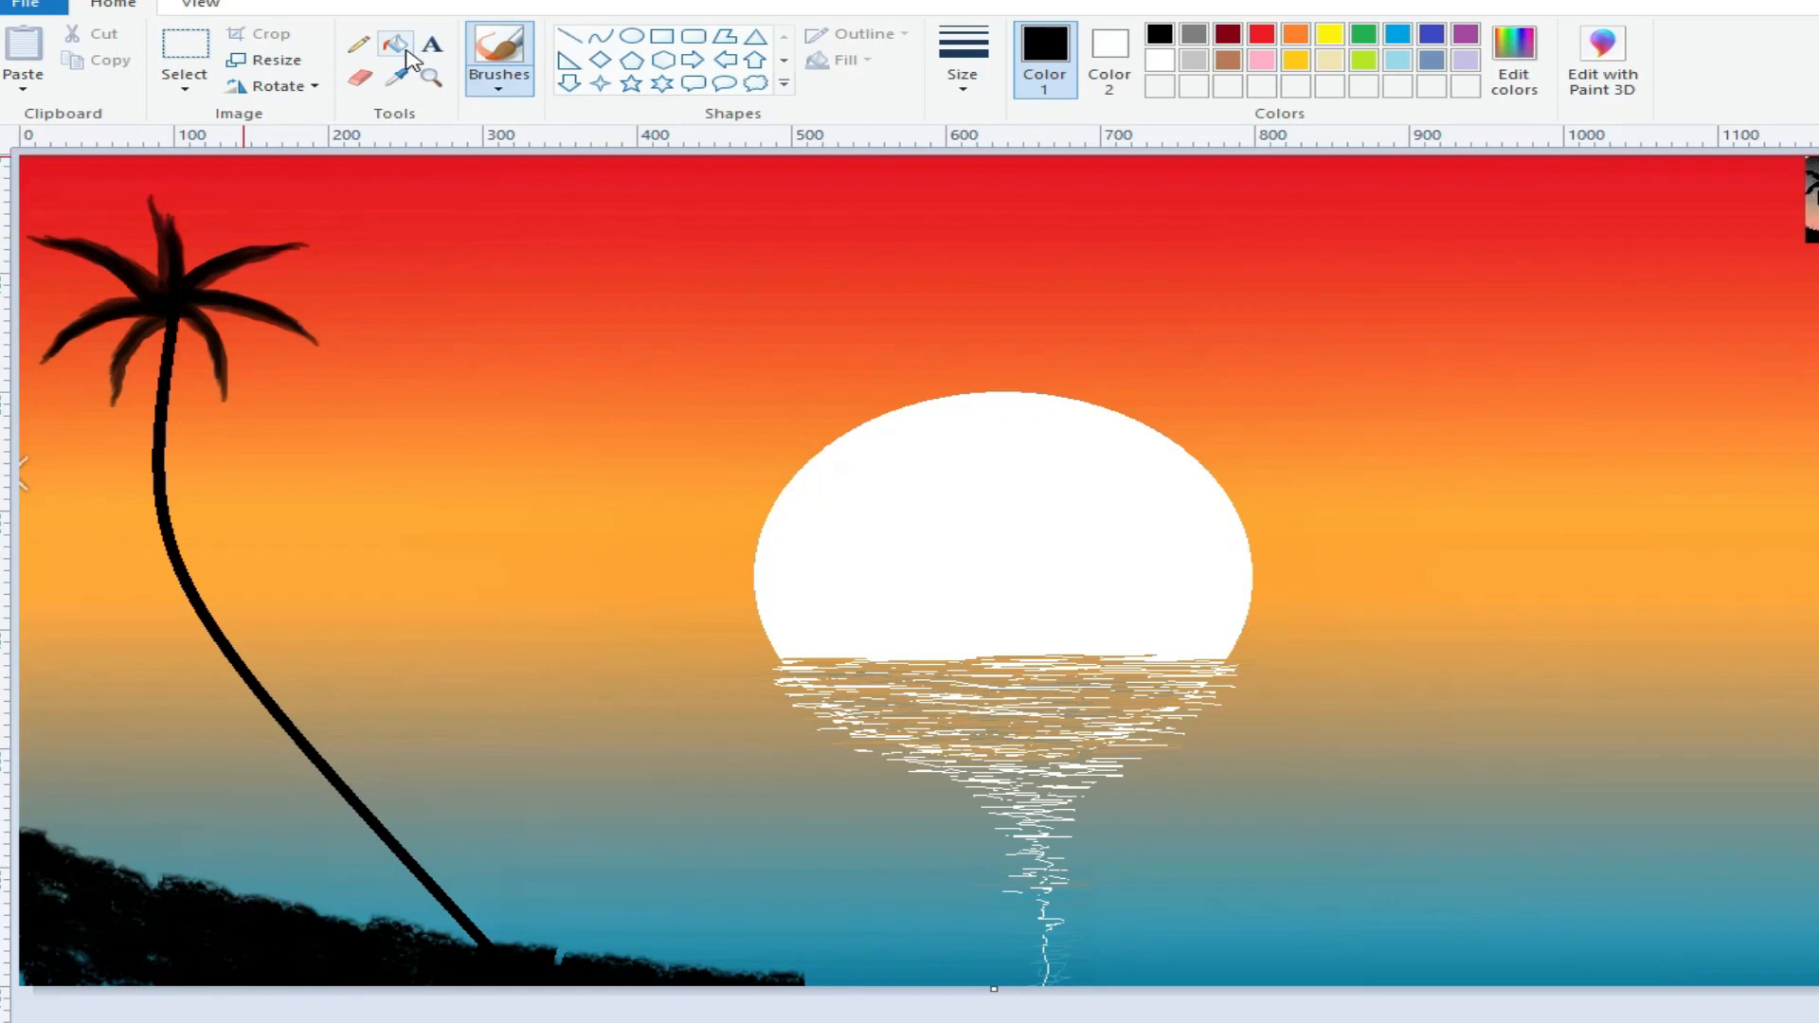
click(495, 82)
click(495, 123)
click(963, 76)
click(987, 224)
mouse_move(70, 229)
mouse_down()
mouse_move(114, 263)
mouse_move(122, 239)
mouse_move(136, 281)
mouse_move(121, 247)
mouse_move(160, 281)
mouse_up()
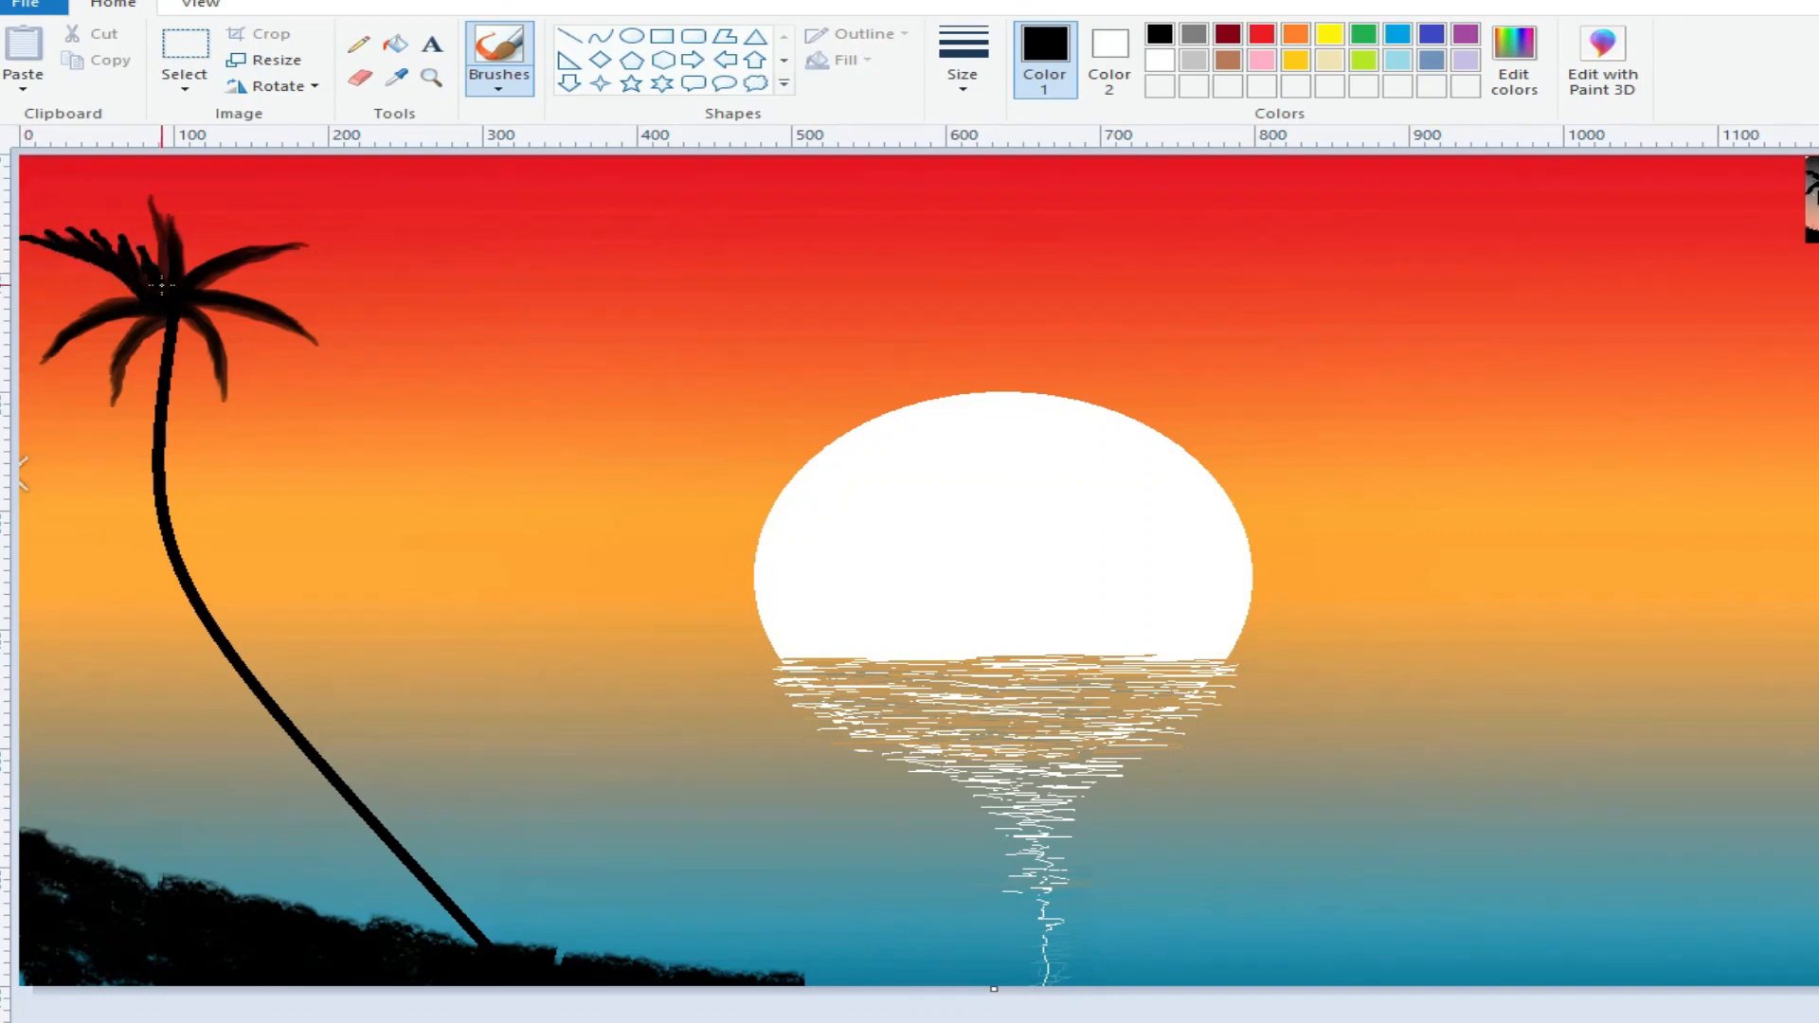
key(ctrl+z)
key(ctrl+z)
key(ctrl+z)
key(ctrl+z)
key(ctrl+z)
key(ctrl+z)
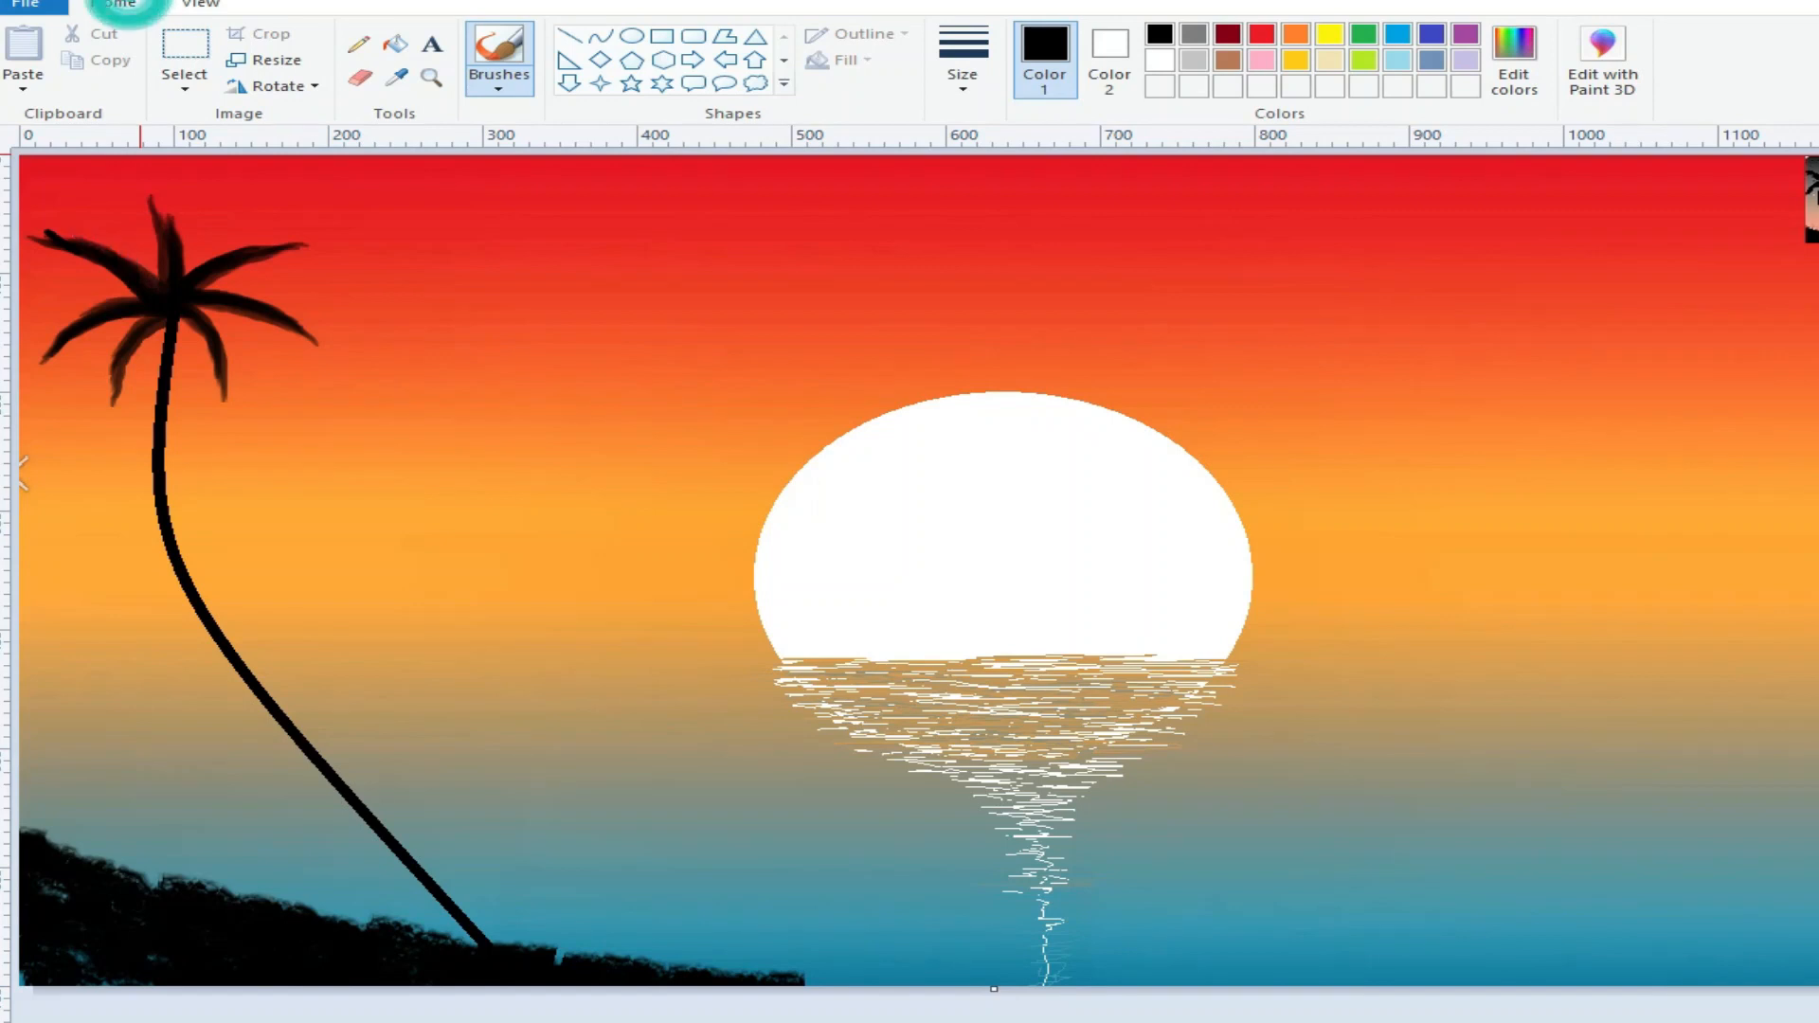
Step: Feather the upper-left frond's edge and begin the upper-right one with the Oil brush at the second thickness
click(499, 86)
click(512, 185)
click(971, 85)
click(975, 125)
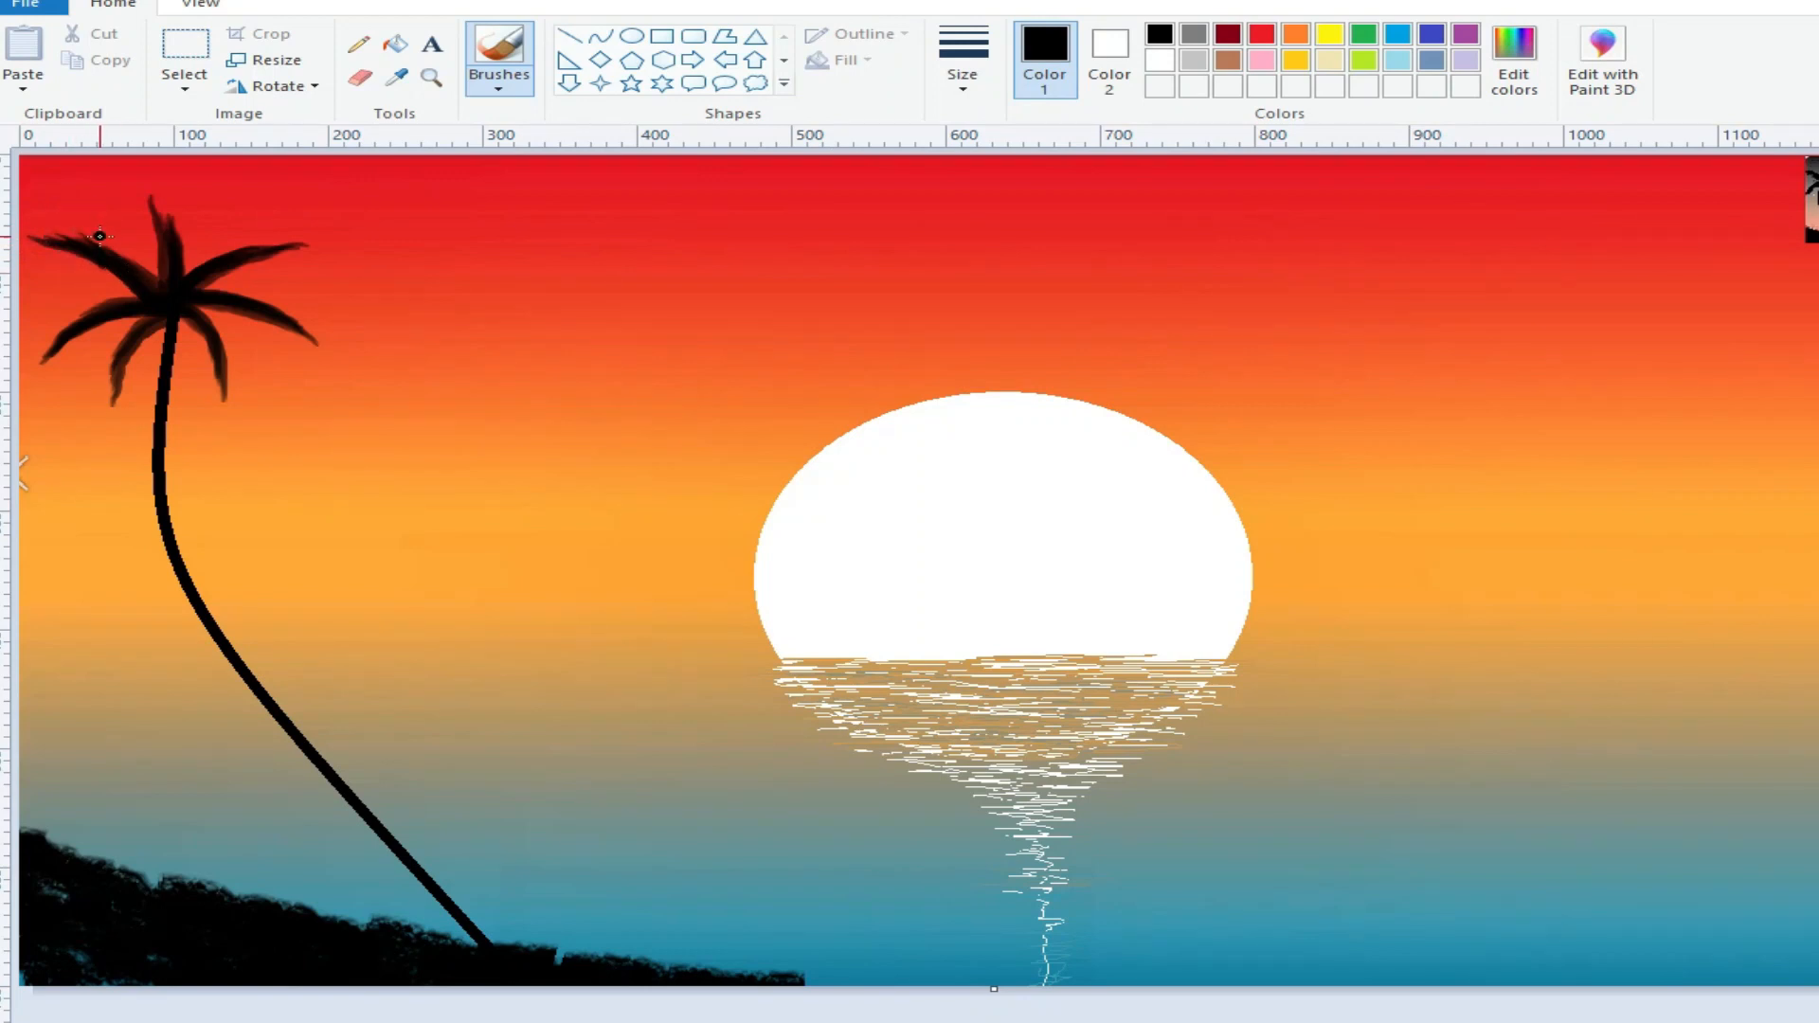
click(963, 57)
click(986, 170)
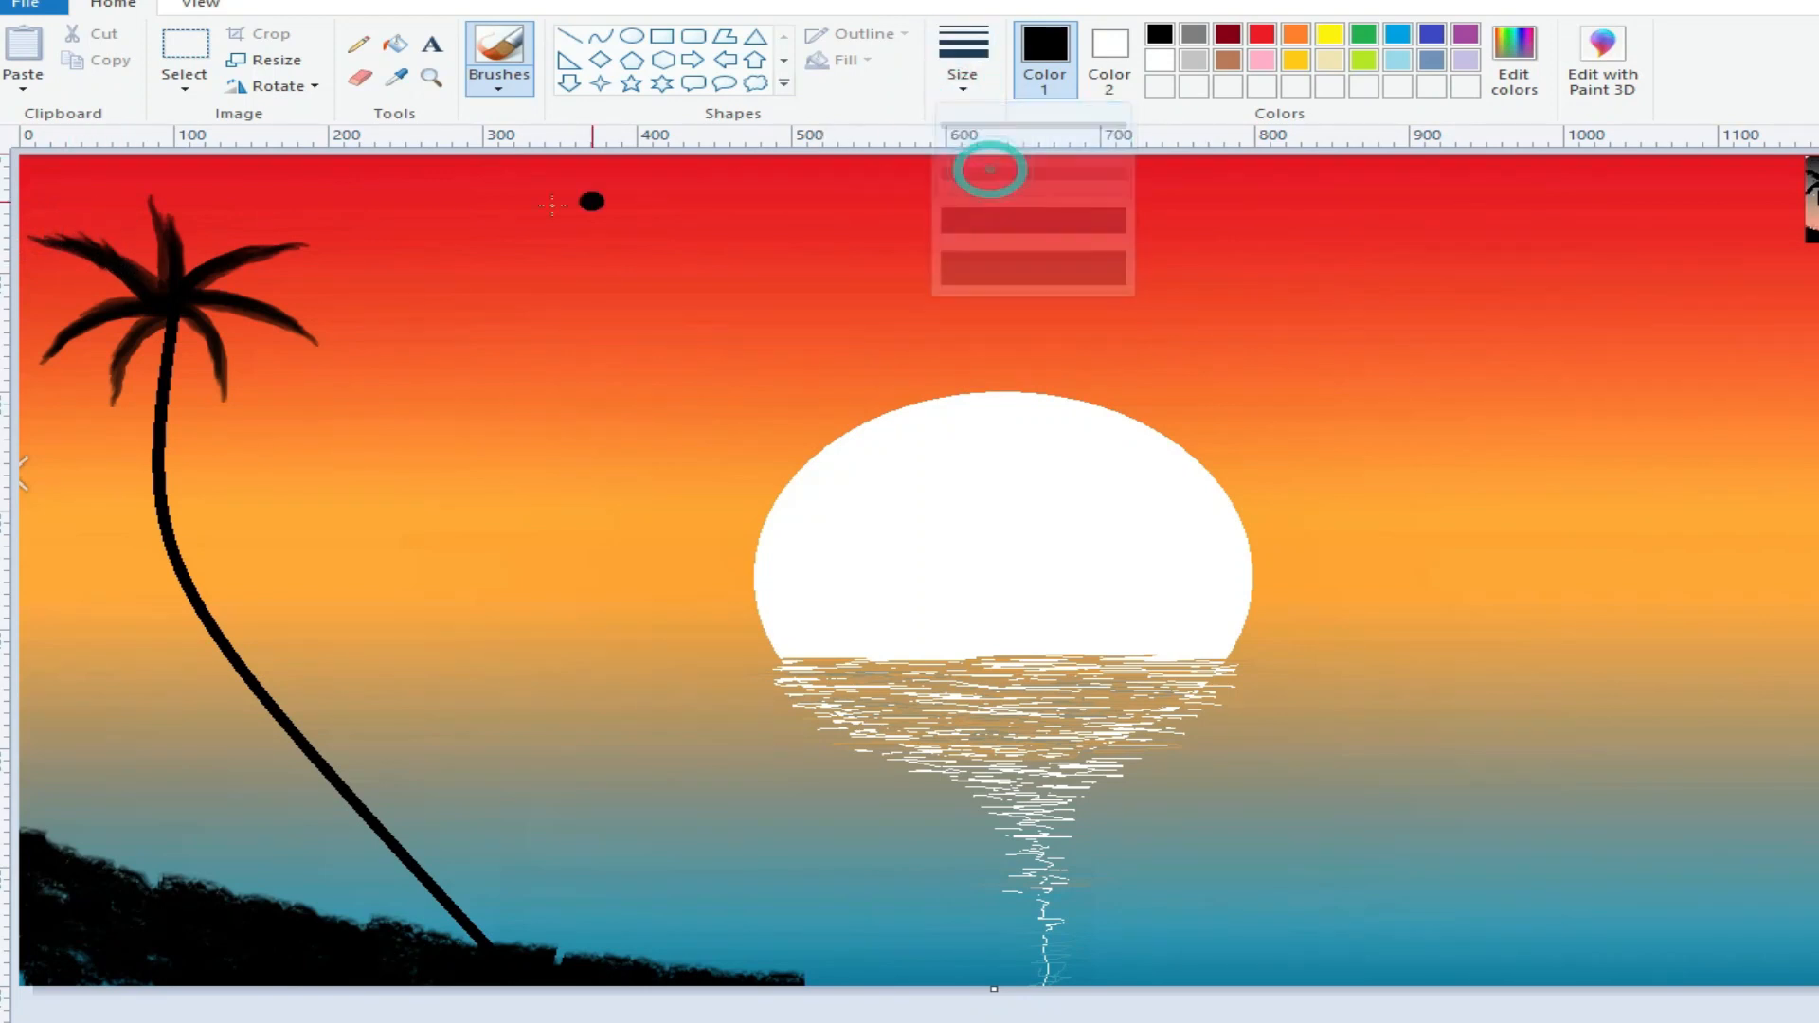
click(105, 237)
mouse_move(104, 237)
mouse_down()
mouse_move(132, 280)
mouse_move(143, 253)
mouse_move(156, 295)
mouse_move(64, 234)
mouse_move(157, 263)
mouse_move(221, 251)
mouse_move(180, 288)
mouse_move(237, 261)
mouse_up()
click(123, 2)
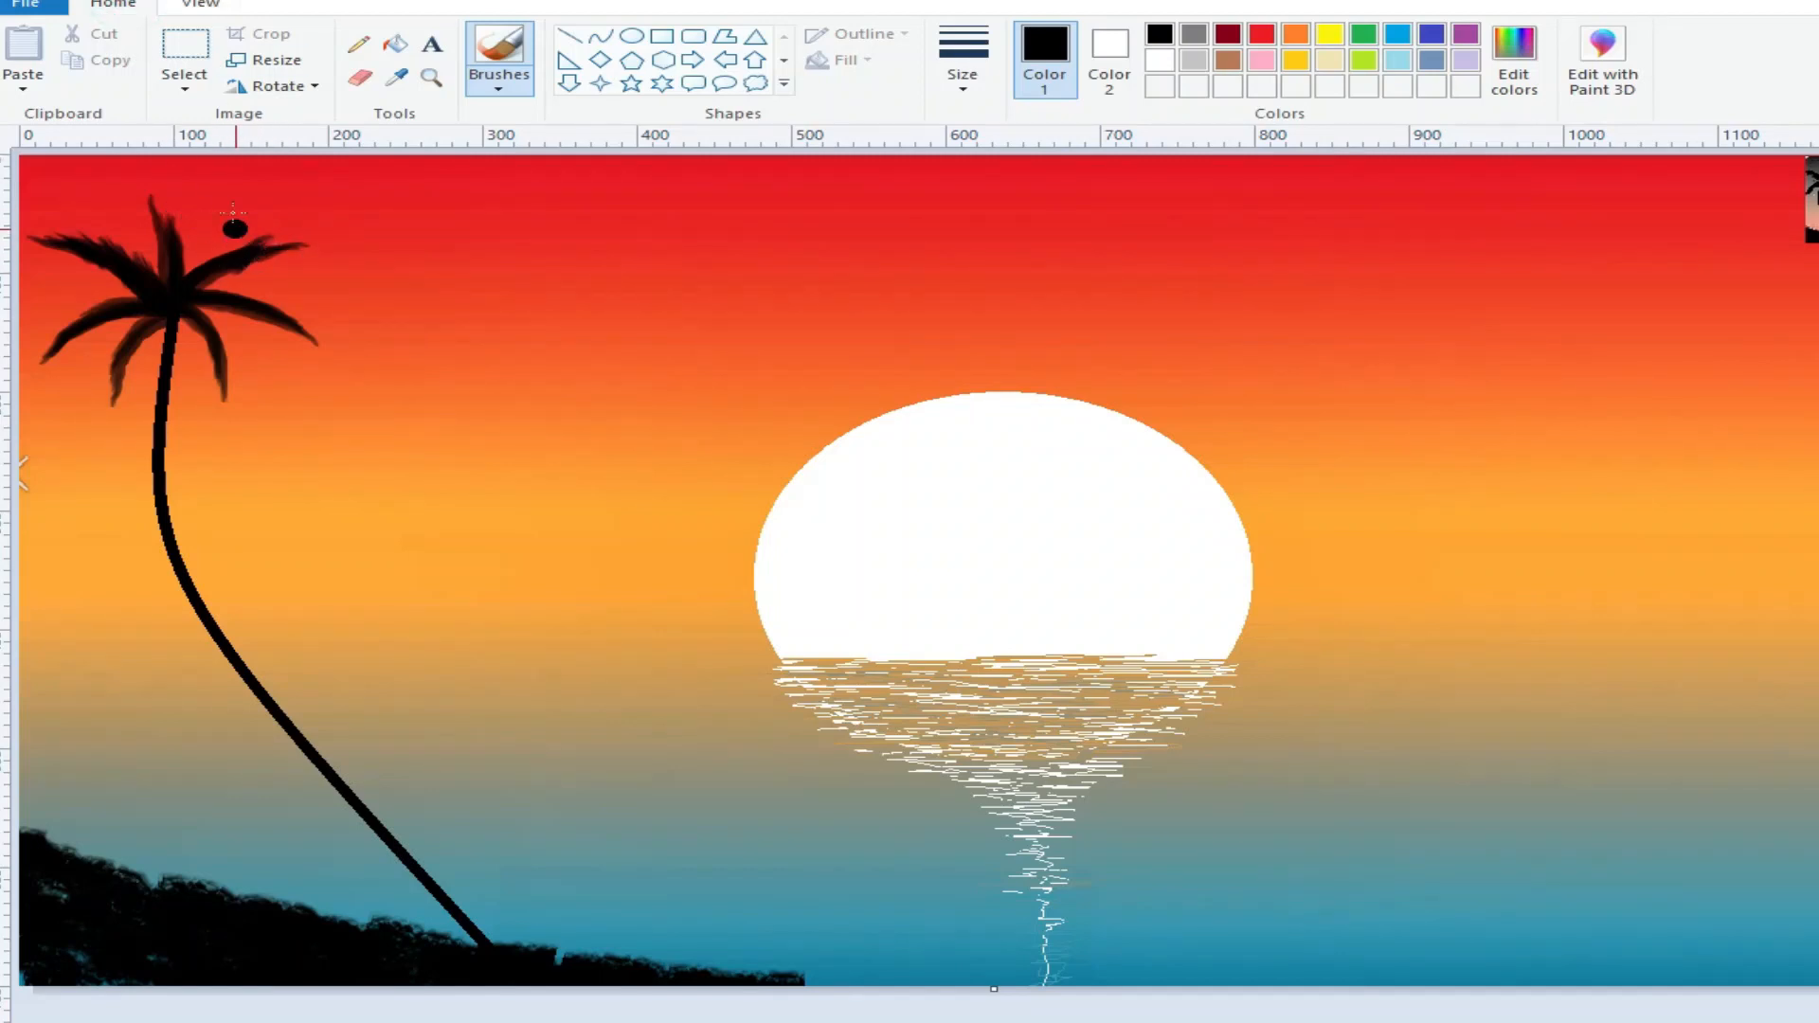
Step: Add short feathery leaf strokes along the rest of the upper-right frond and the top frond
click(123, 2)
mouse_move(270, 241)
mouse_down()
mouse_move(223, 246)
mouse_move(208, 275)
mouse_move(208, 249)
mouse_move(189, 273)
mouse_move(315, 243)
mouse_move(271, 252)
mouse_up()
click(193, 264)
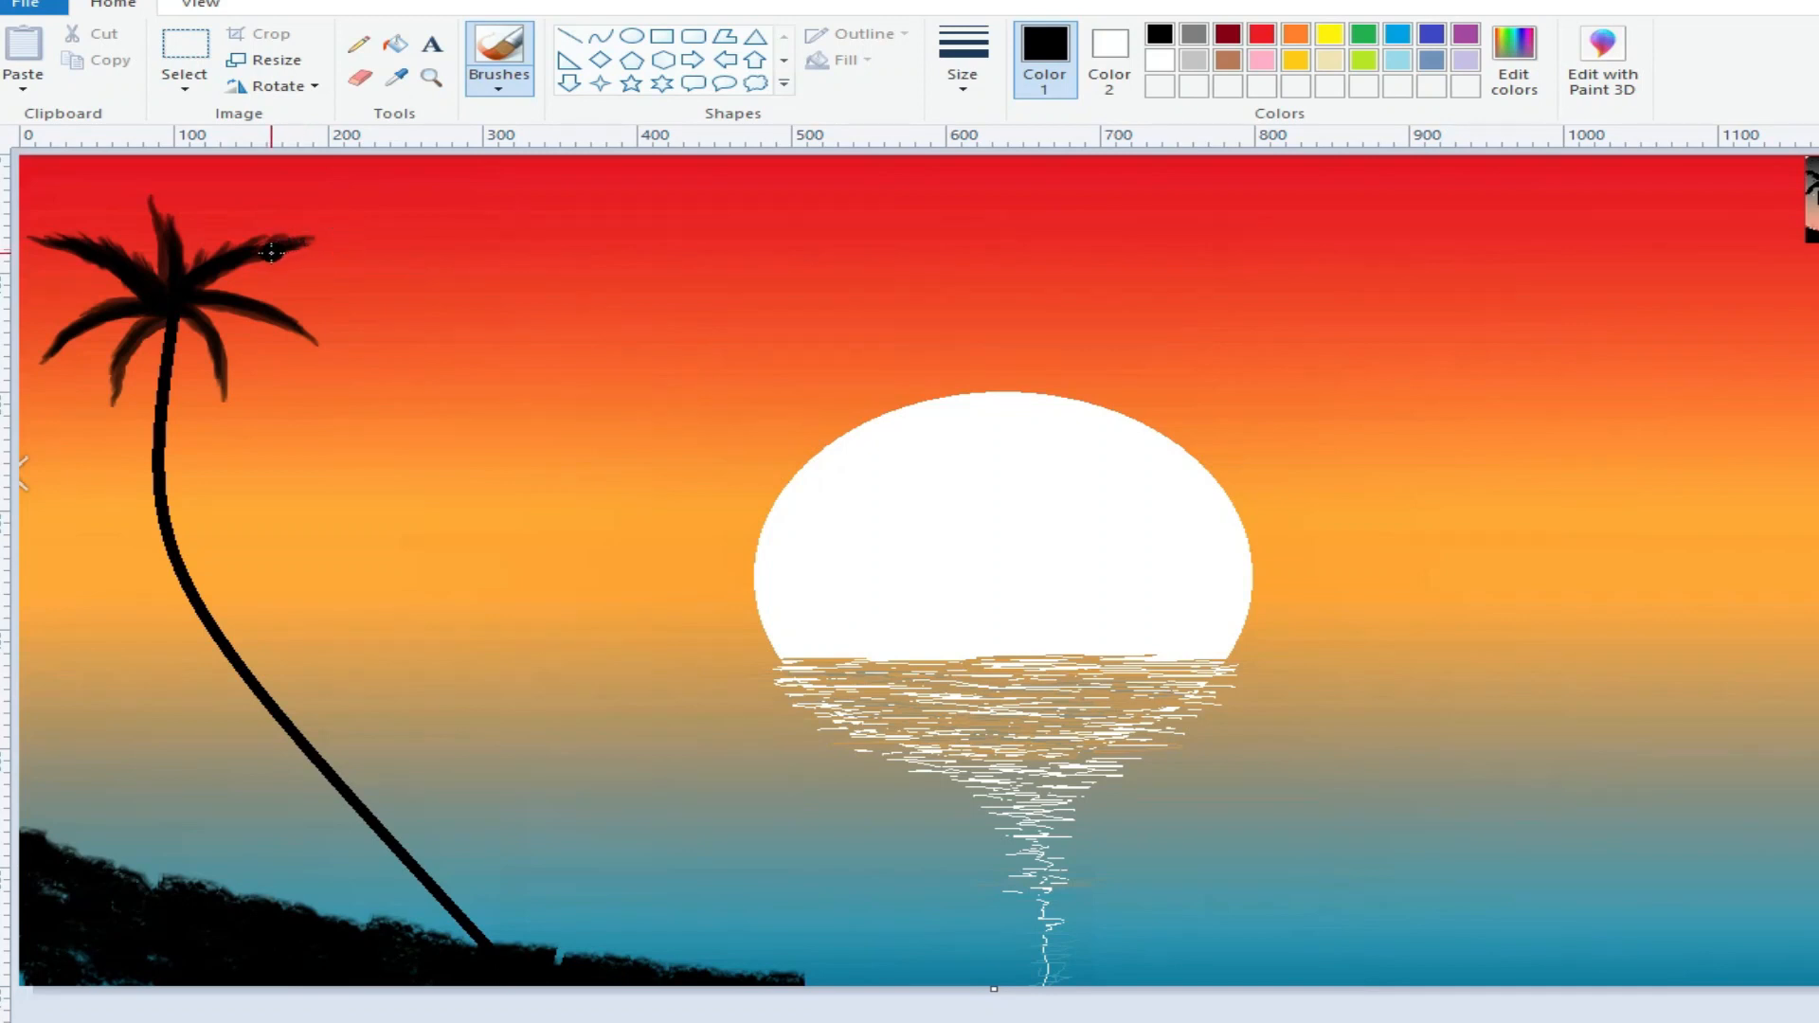
mouse_move(154, 188)
mouse_down()
mouse_move(147, 173)
mouse_move(168, 232)
mouse_move(177, 199)
mouse_move(179, 246)
mouse_up()
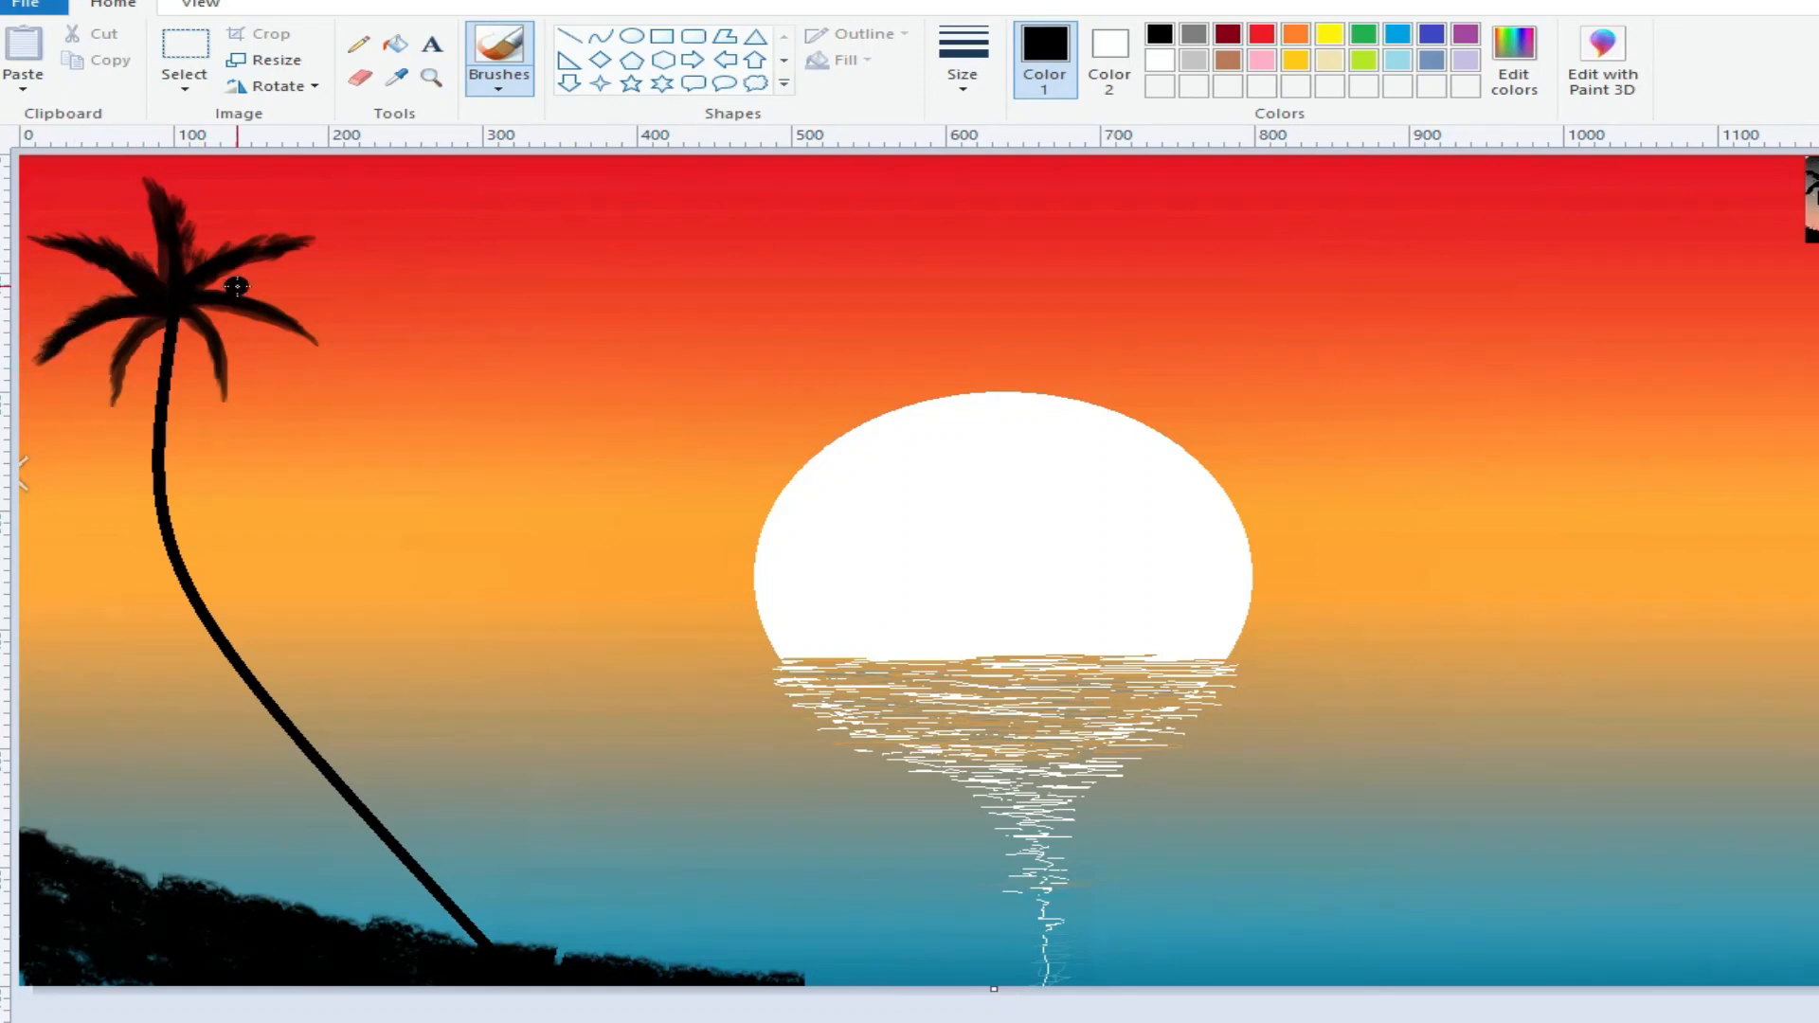
Step: Feather the two long sideways fronds of the palm with short black leaf strokes along their edges
drag(230, 287, 317, 333)
mouse_move(327, 340)
mouse_down()
mouse_move(277, 322)
mouse_move(311, 321)
mouse_move(297, 309)
mouse_move(206, 298)
mouse_up()
click(111, 292)
click(108, 289)
drag(99, 300, 66, 311)
click(93, 296)
click(46, 324)
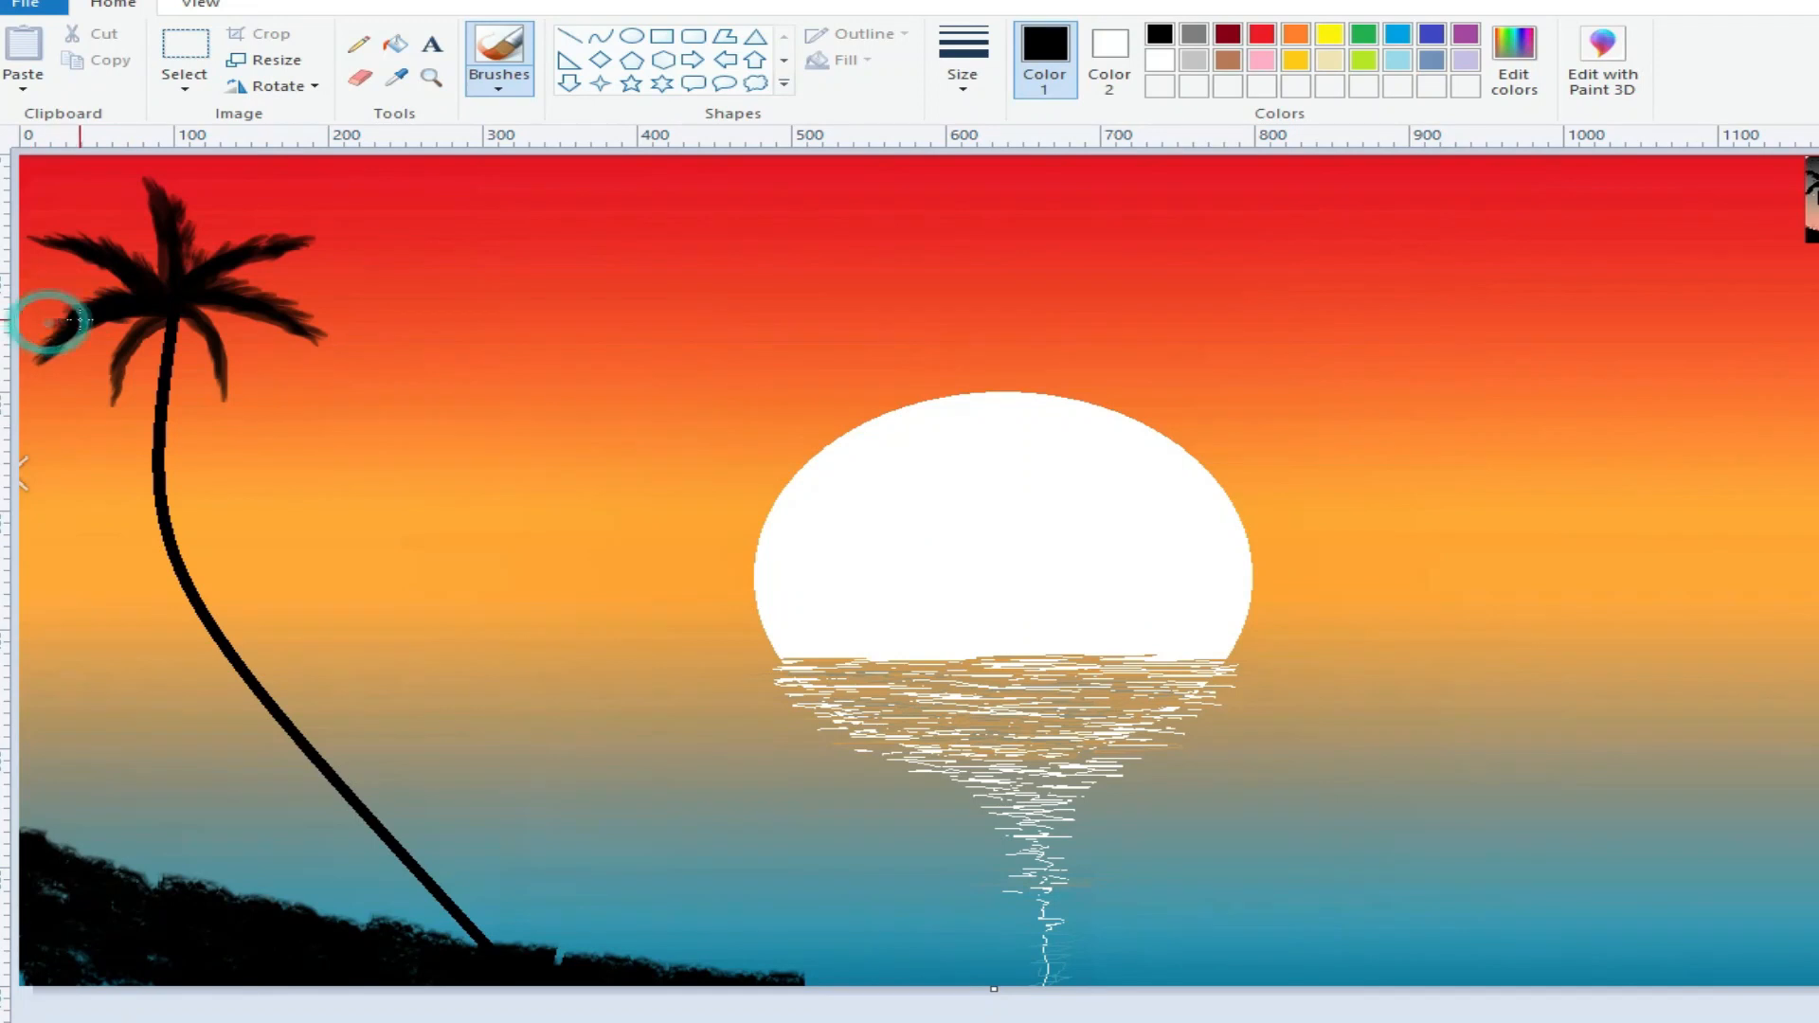
Step: Fill out the two drooping lower fronds with short black leaf strokes down to their tips
click(125, 387)
click(127, 369)
click(141, 349)
click(152, 335)
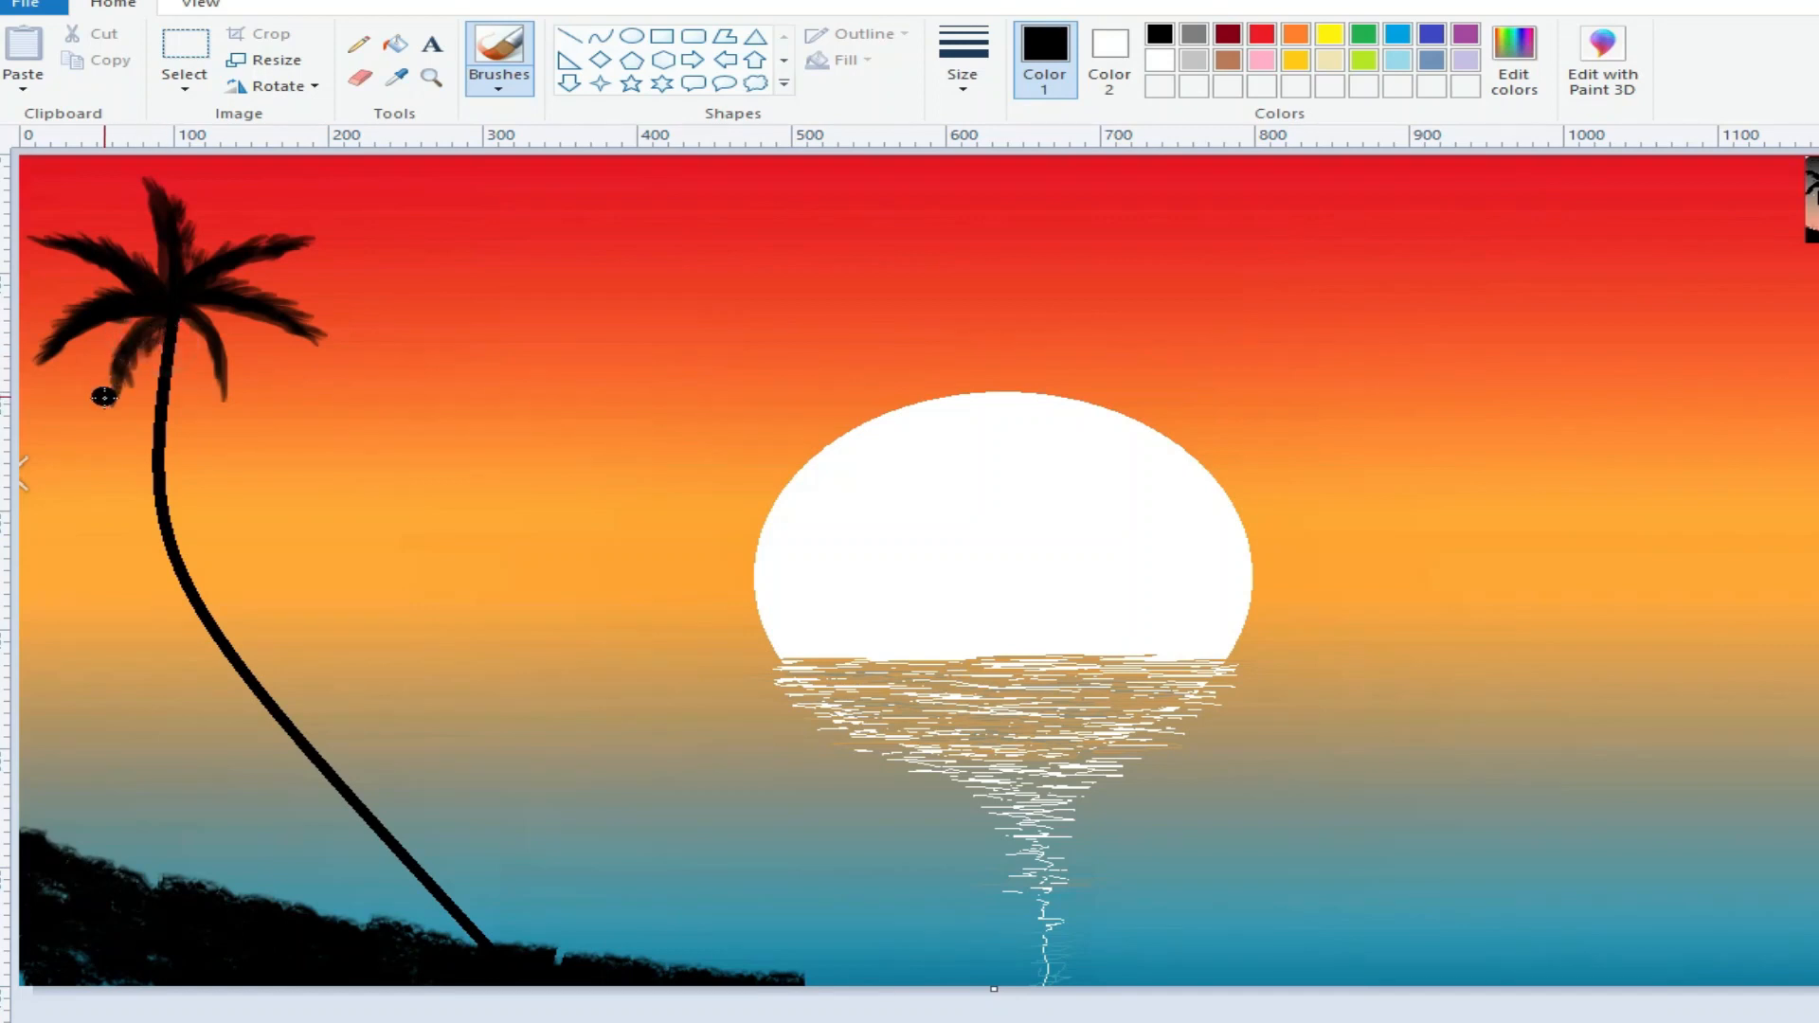
click(180, 327)
click(186, 342)
click(208, 368)
click(208, 383)
click(212, 390)
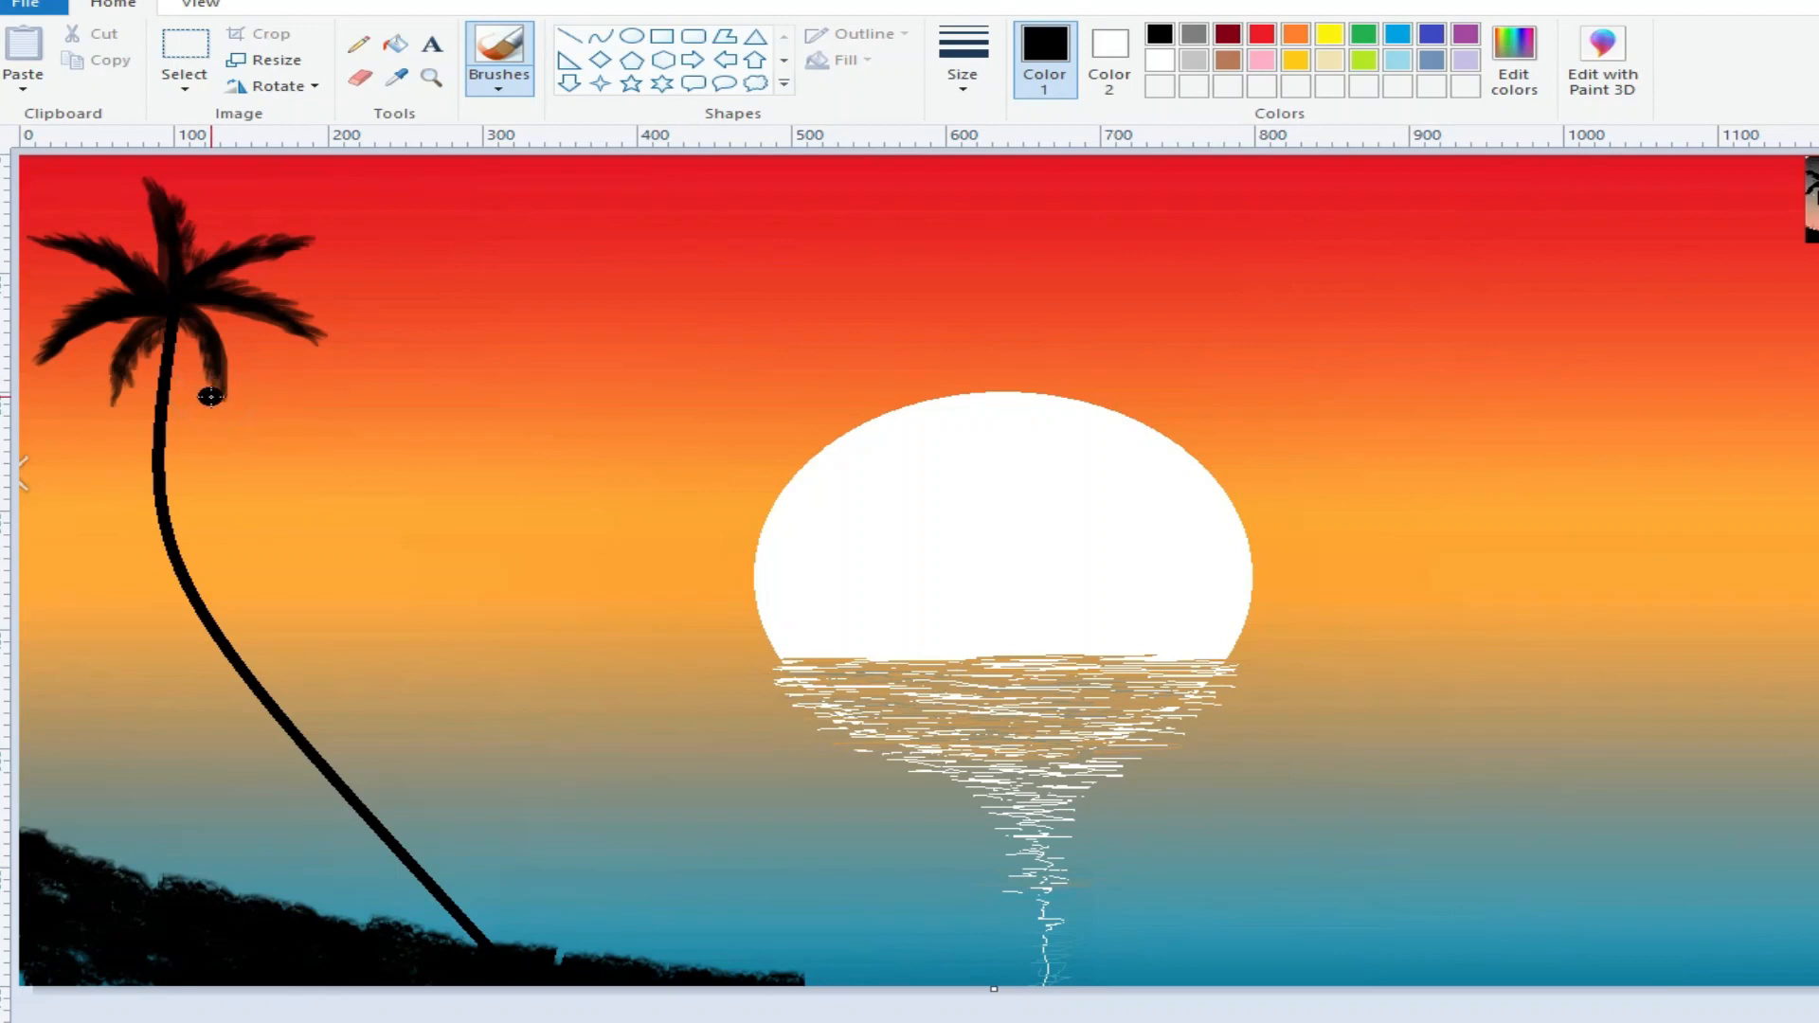
click(117, 400)
click(117, 397)
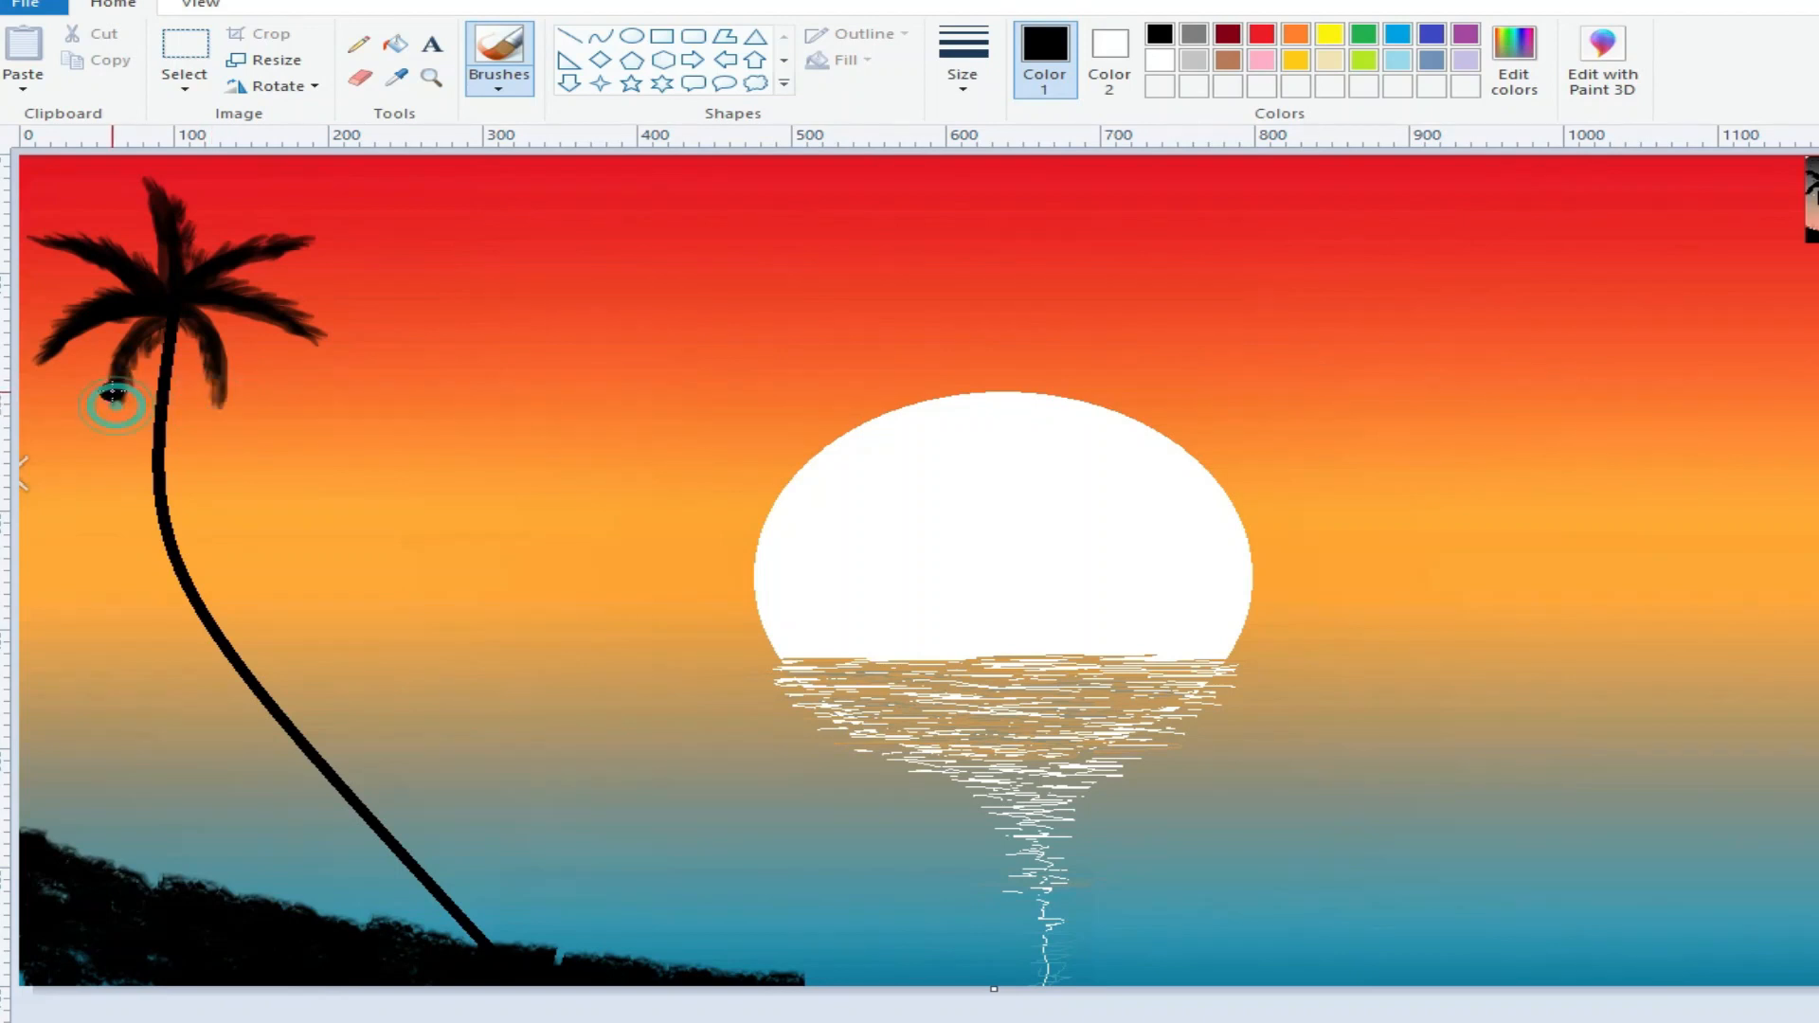
click(144, 196)
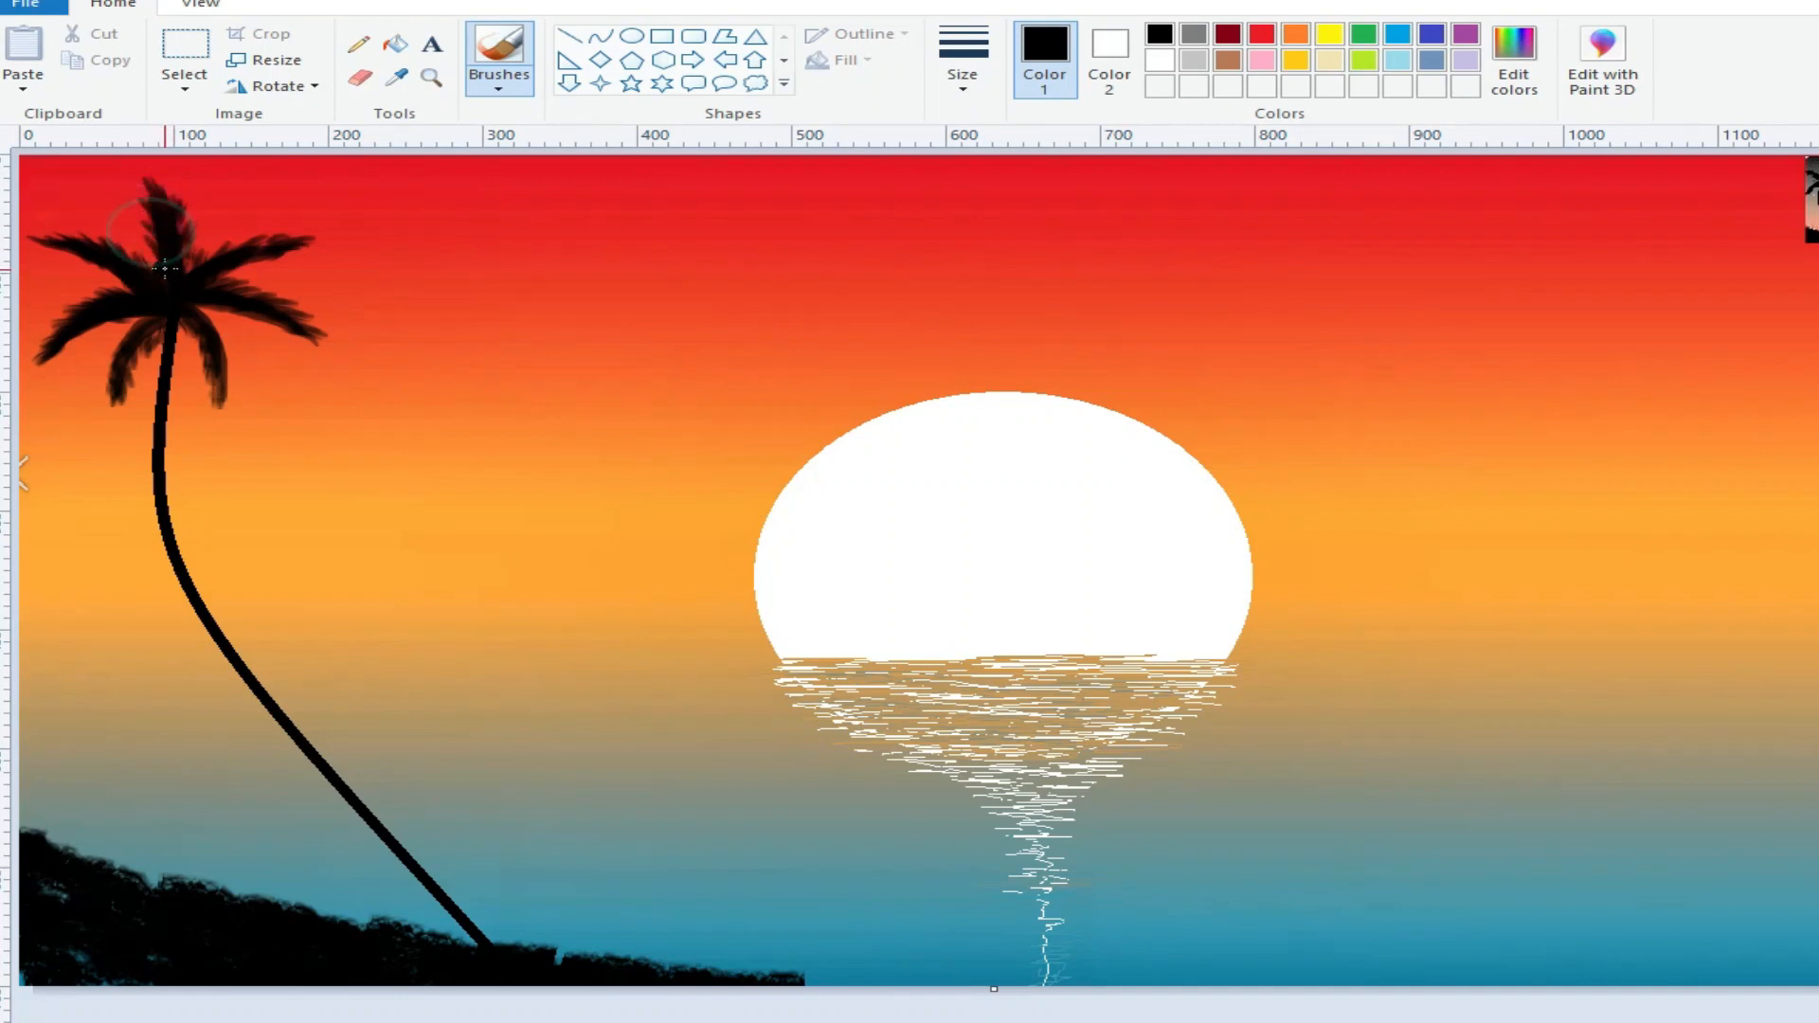
key(ctrl+z)
Step: Copy the palm crown using a free-form selection traced around its fronds, and enable transparent selection
click(185, 85)
click(228, 170)
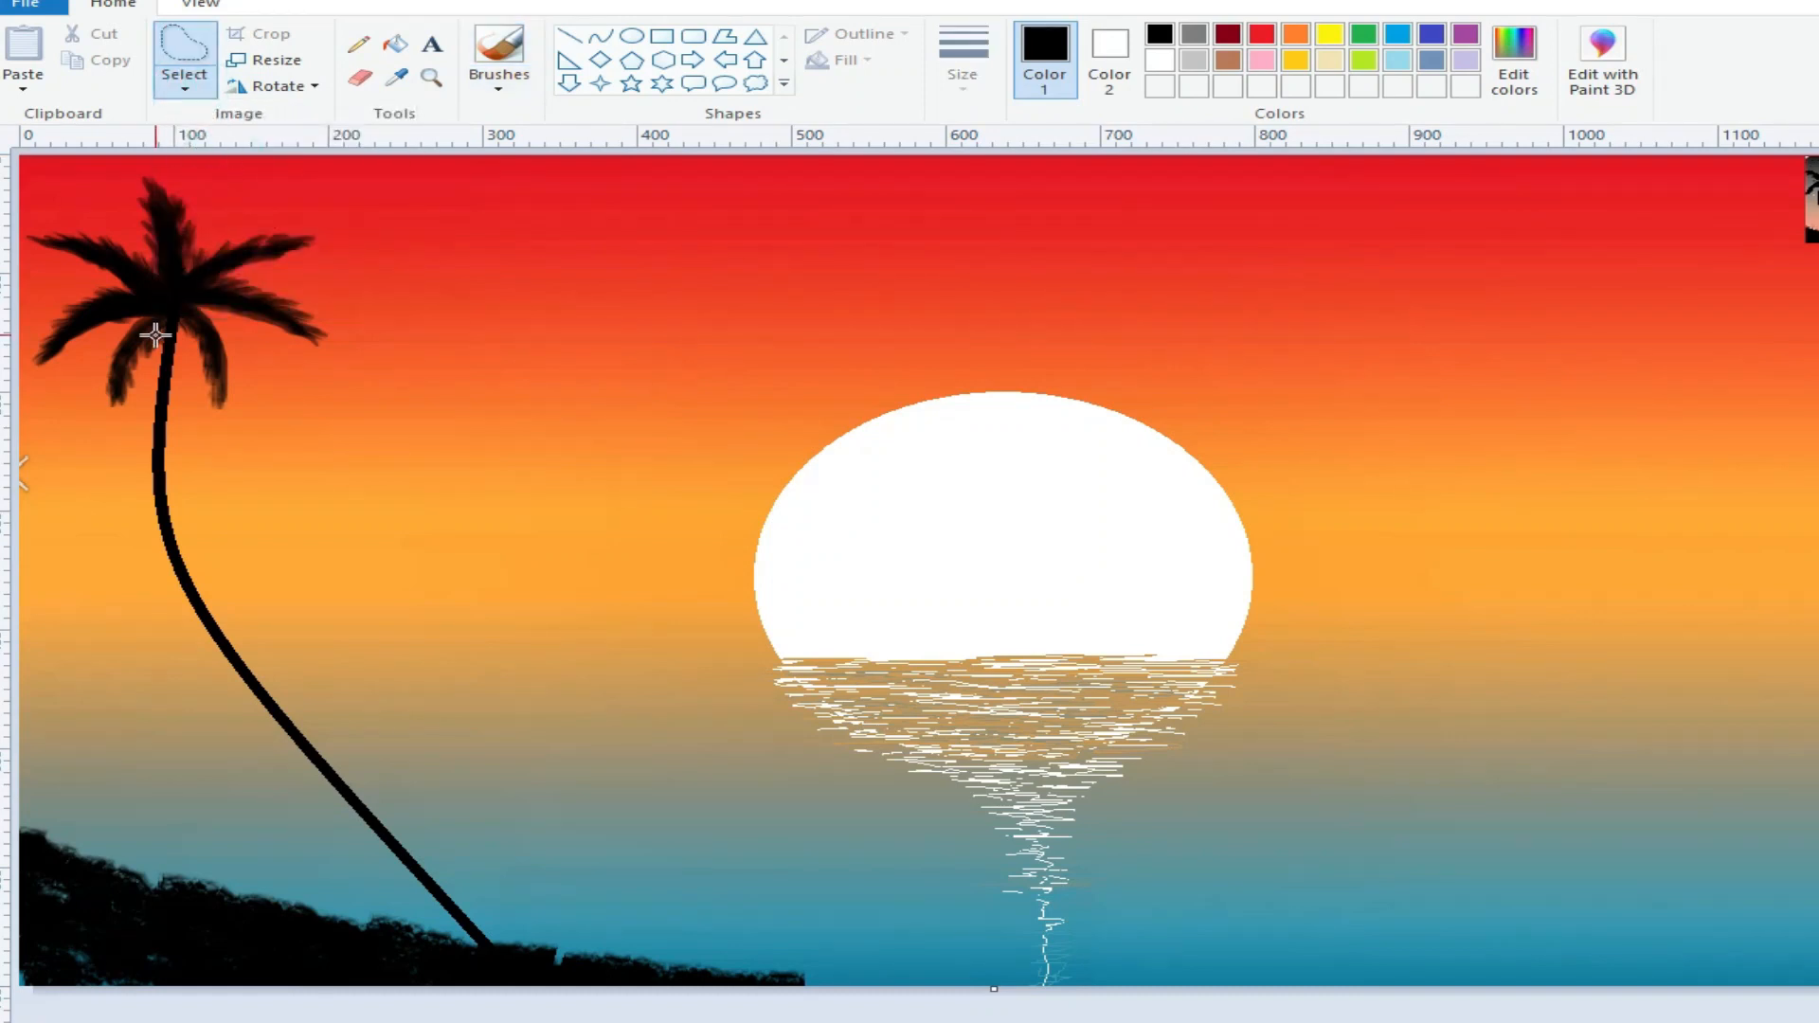
mouse_move(138, 317)
mouse_down()
mouse_move(34, 370)
mouse_move(71, 307)
mouse_move(142, 299)
mouse_move(30, 239)
mouse_move(108, 238)
mouse_move(152, 270)
mouse_move(133, 160)
mouse_move(187, 223)
mouse_move(188, 261)
mouse_move(317, 239)
mouse_move(214, 285)
mouse_move(324, 334)
mouse_move(195, 308)
mouse_move(227, 357)
mouse_up()
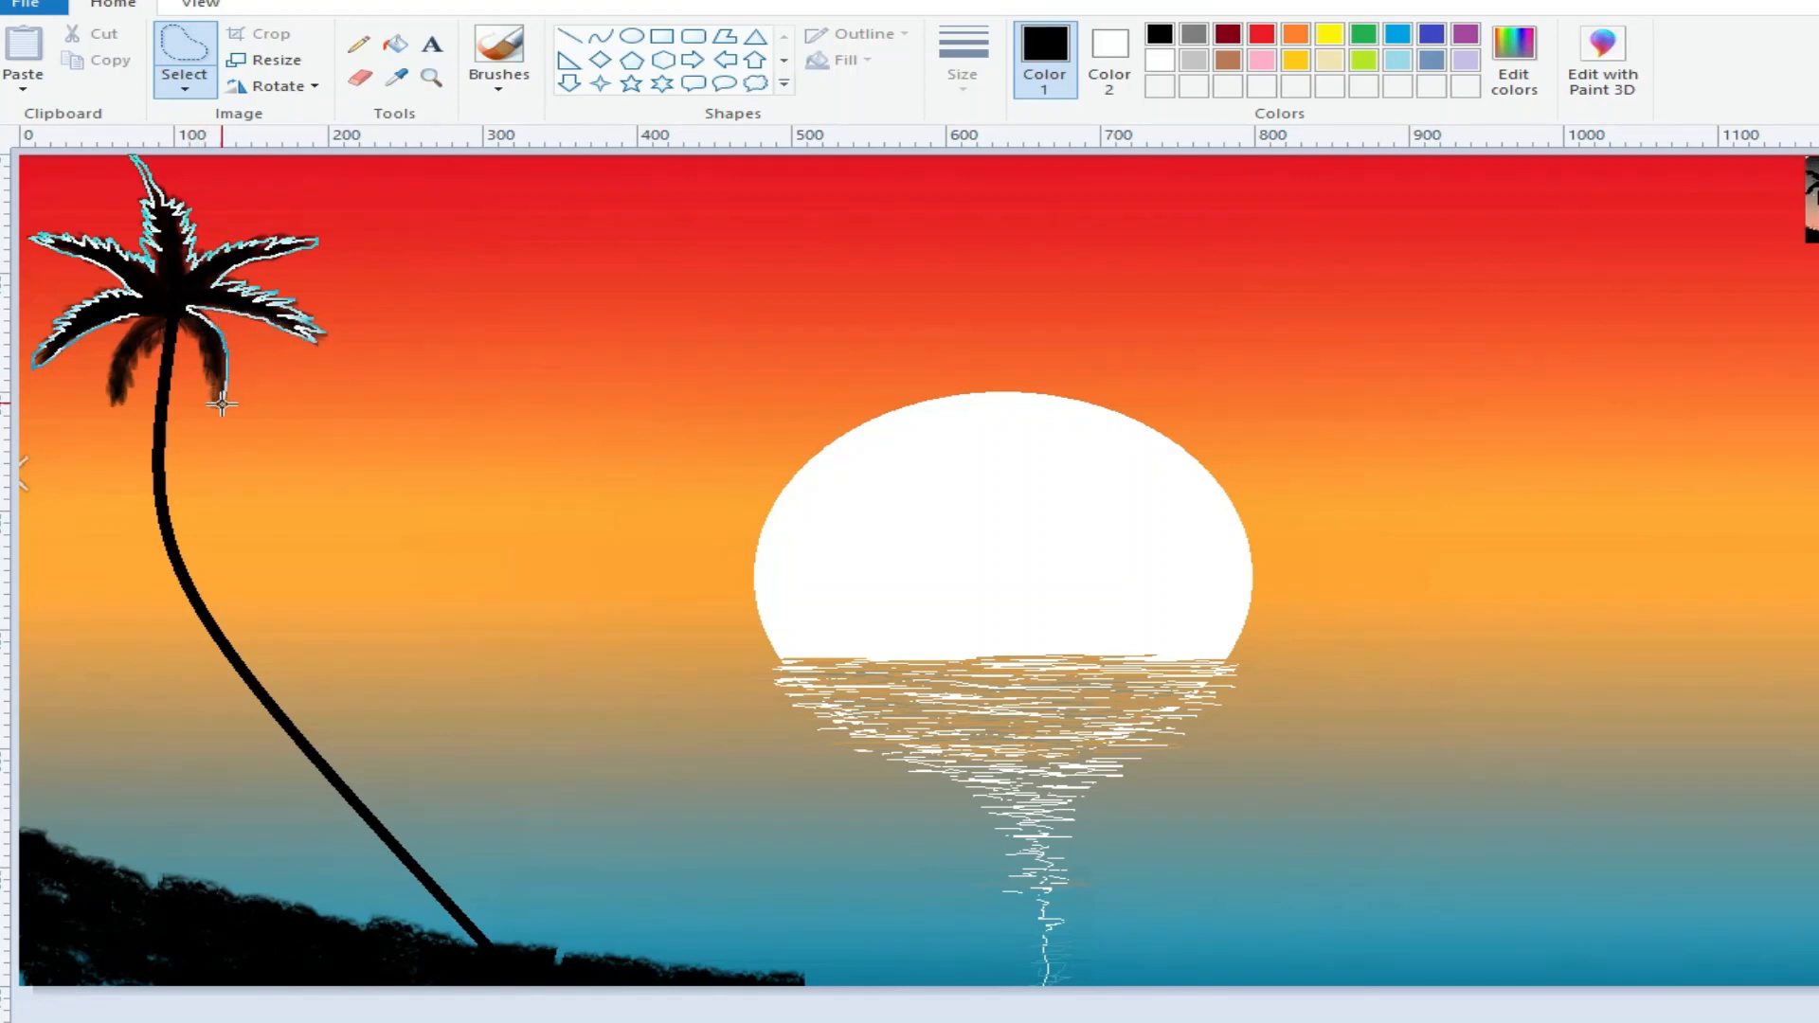
mouse_move(209, 380)
mouse_down()
mouse_move(205, 341)
mouse_move(173, 317)
mouse_move(113, 406)
mouse_move(162, 284)
mouse_up()
right_click(166, 281)
click(242, 325)
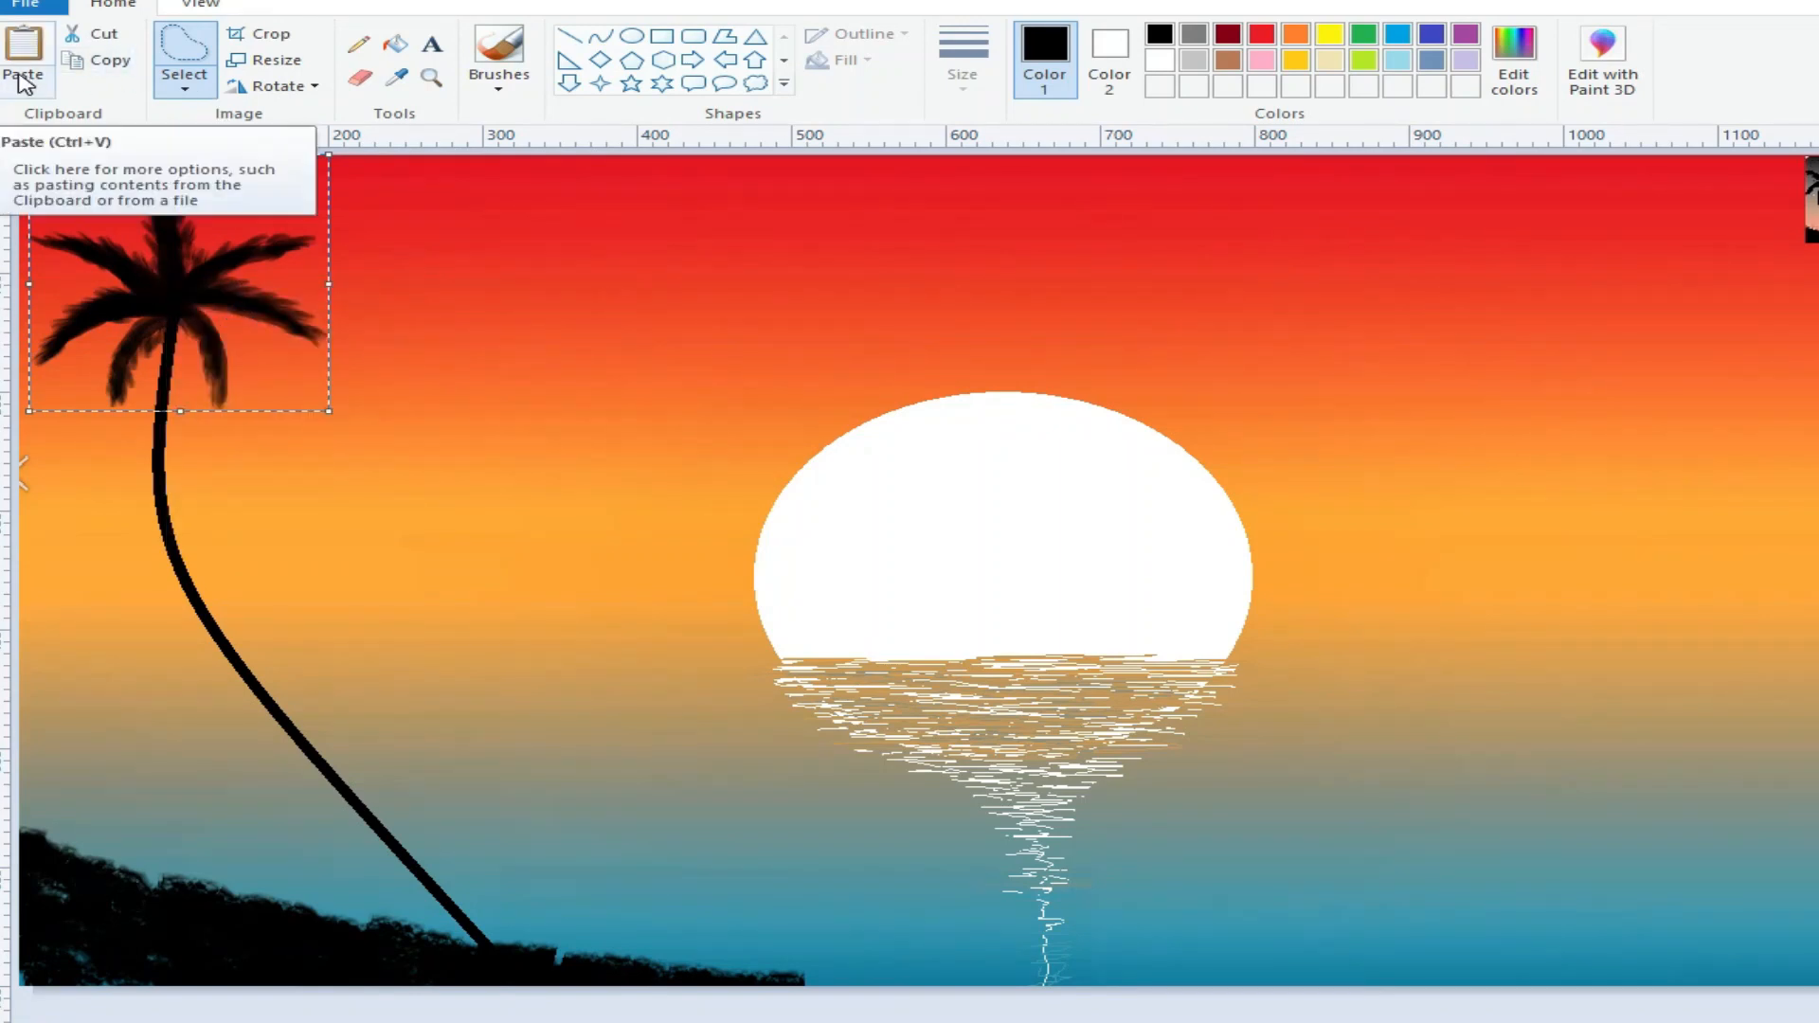
click(184, 85)
click(232, 302)
click(23, 88)
click(65, 113)
drag(167, 293, 421, 334)
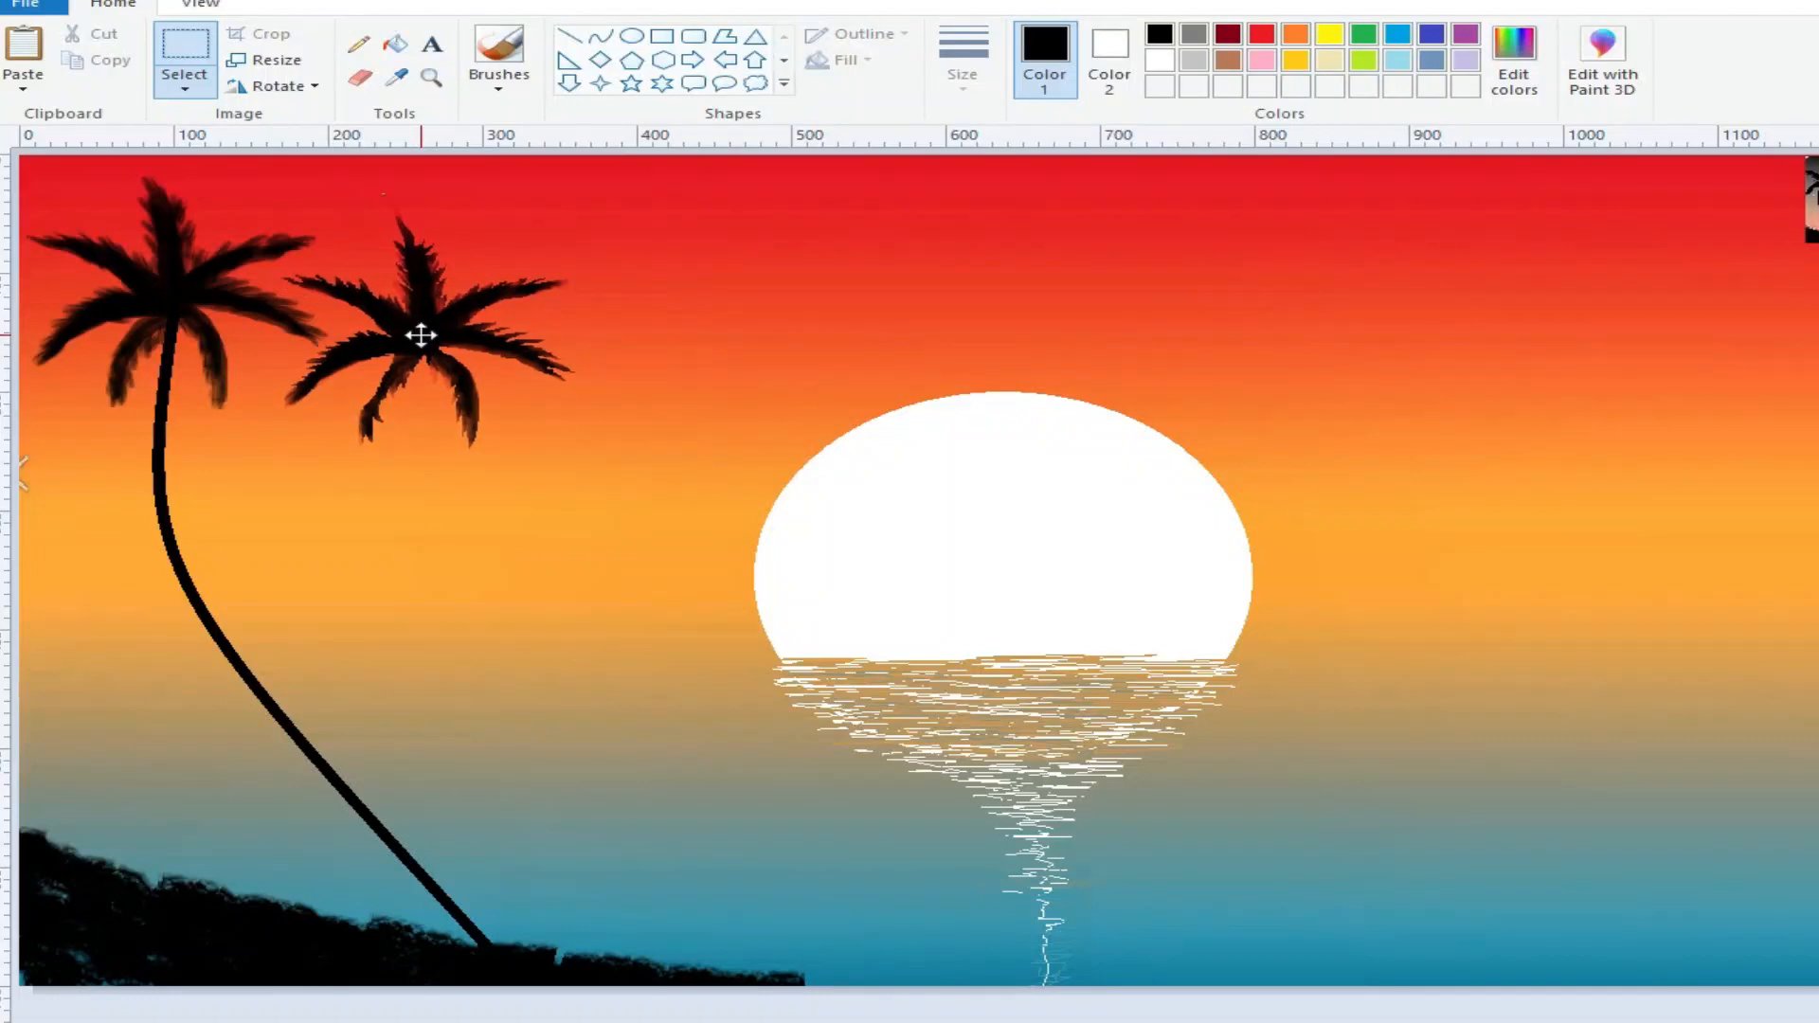
drag(421, 334, 413, 325)
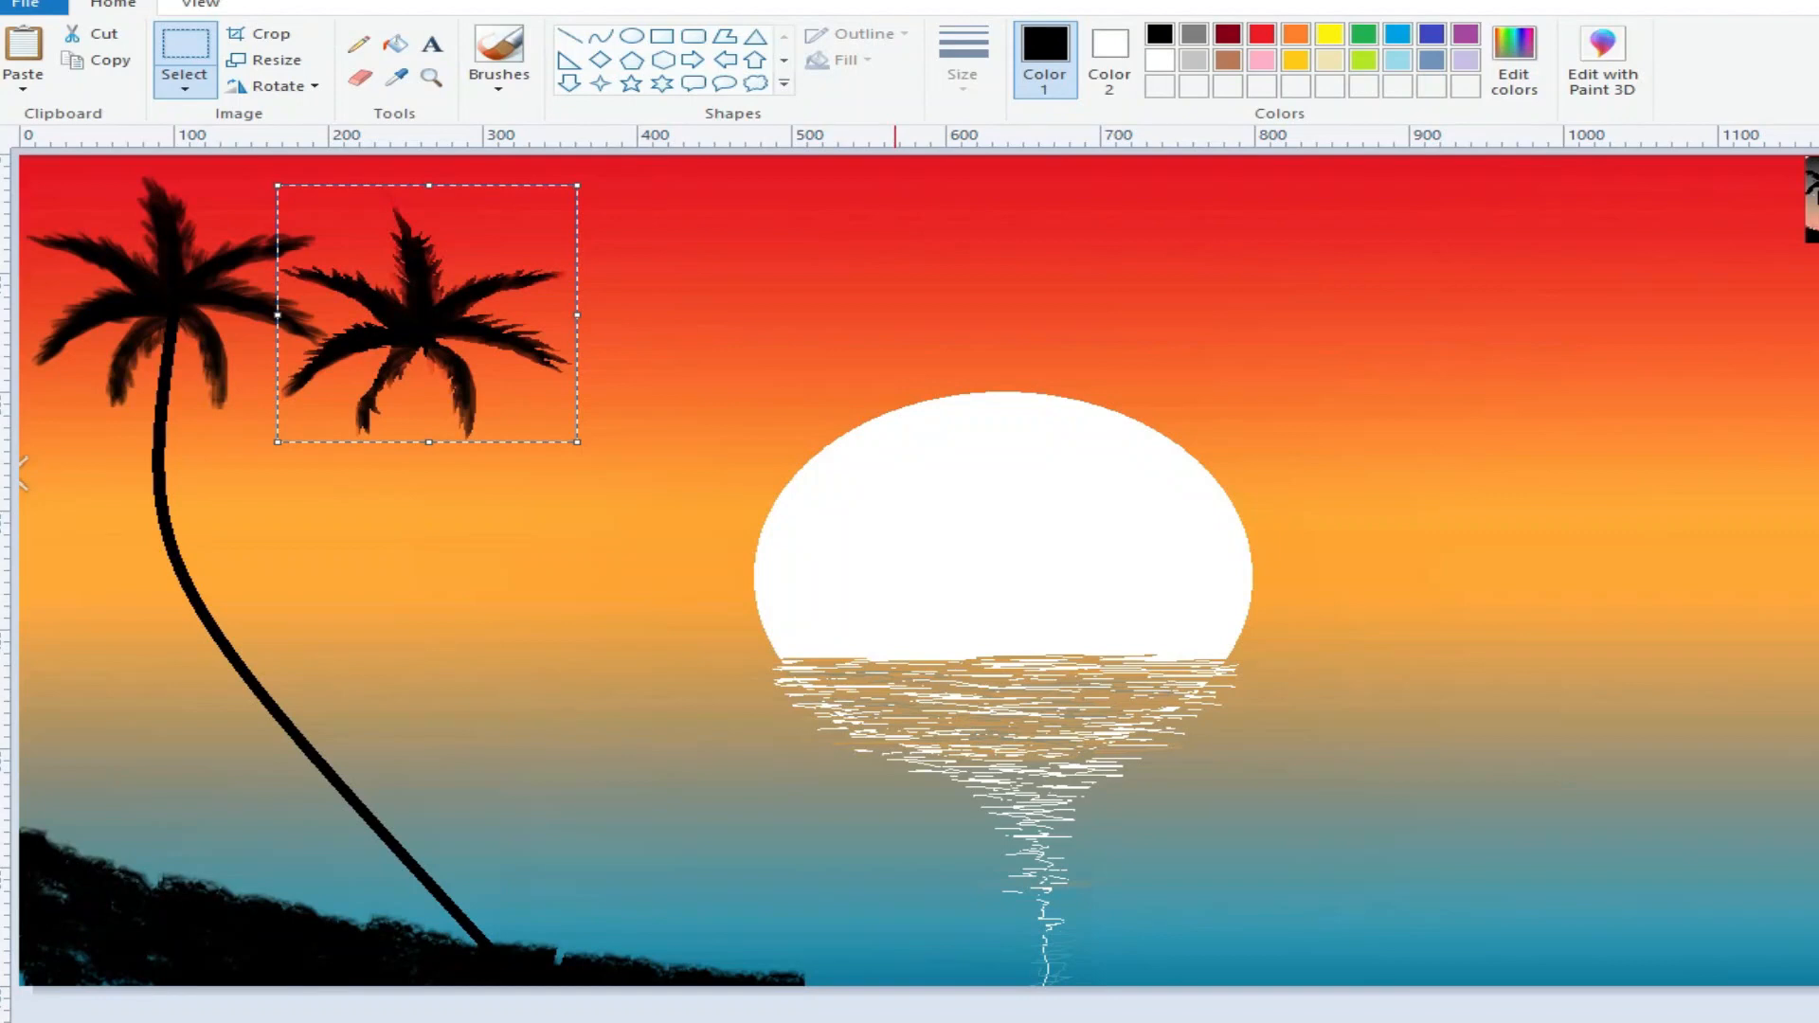
key(Delete)
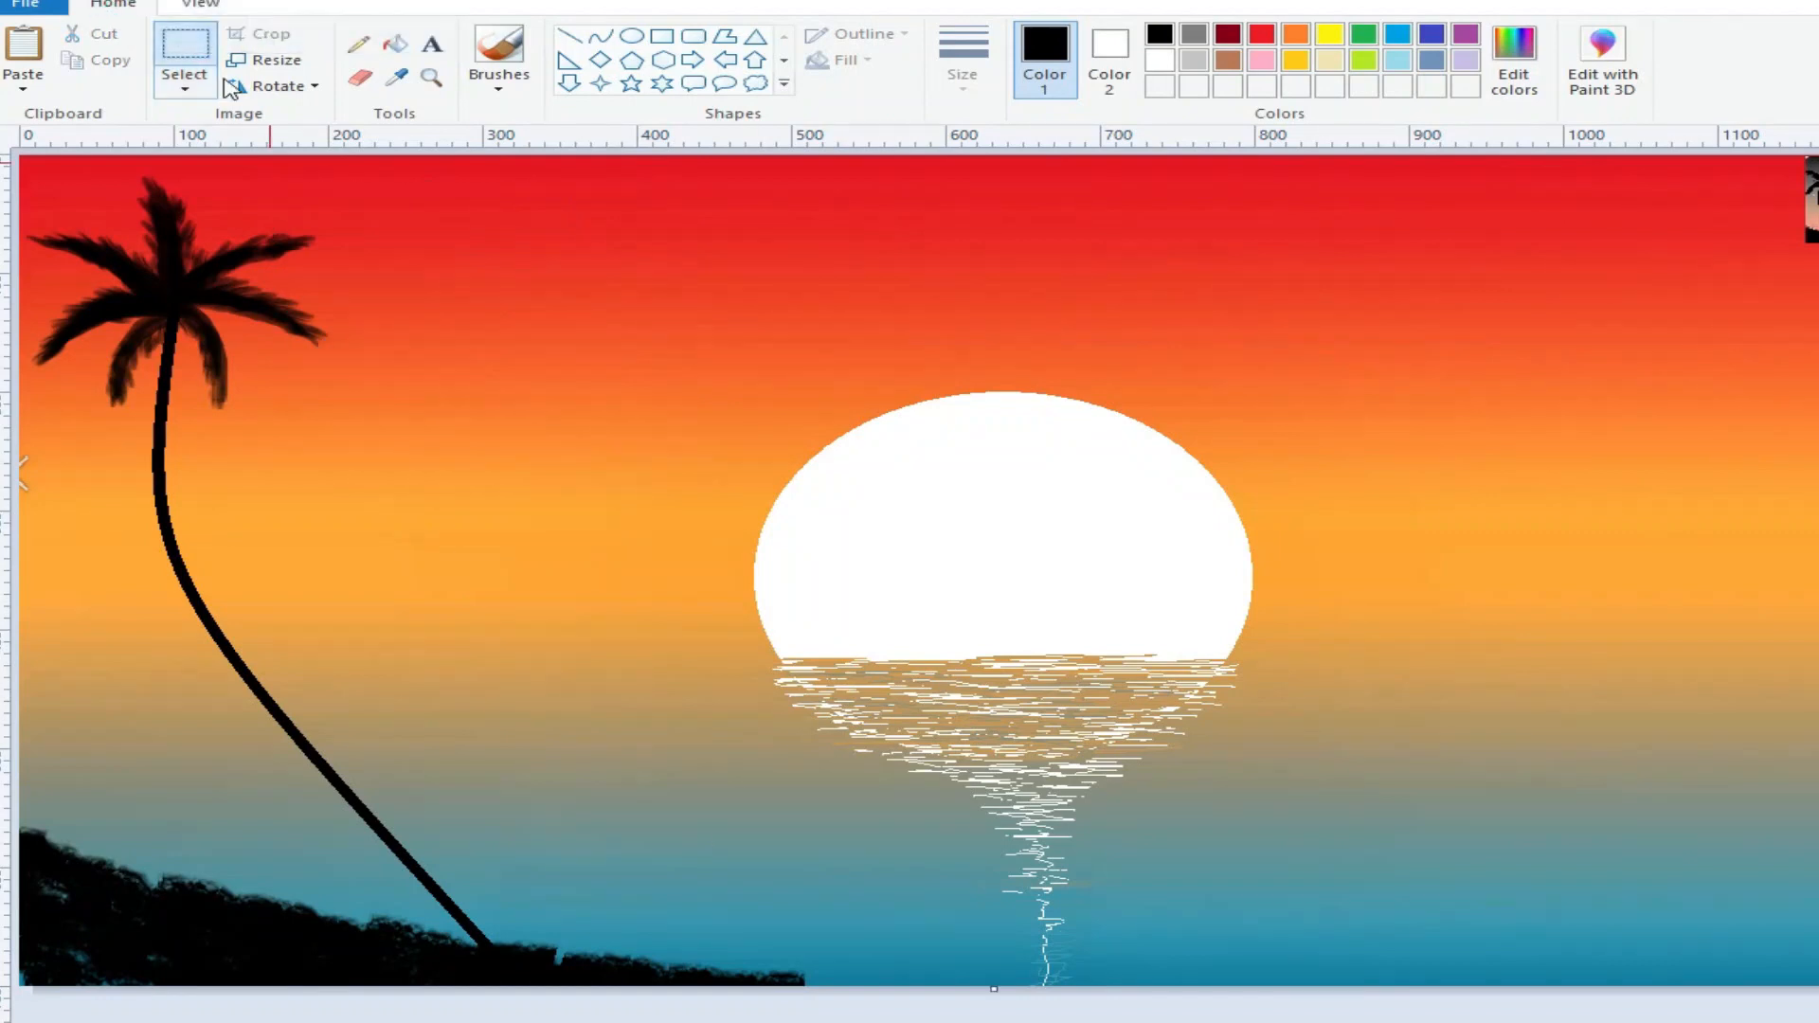
click(599, 37)
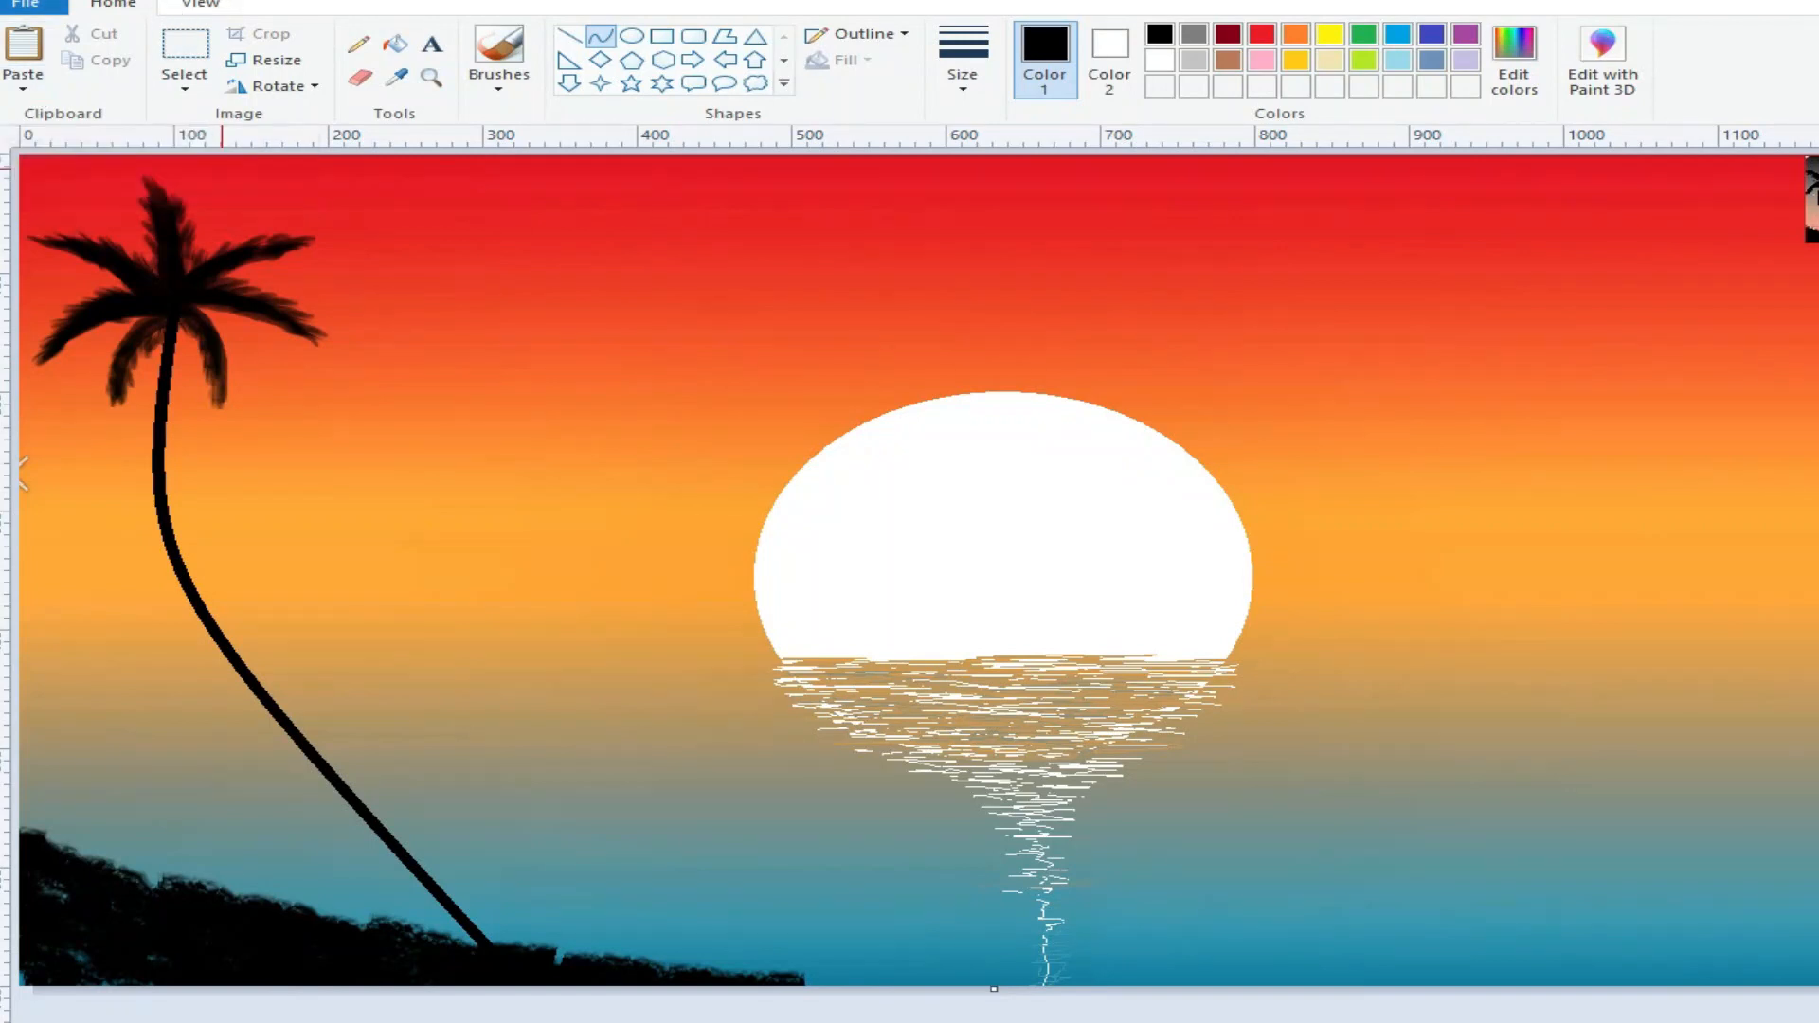
key(ctrl+z)
drag(419, 350, 206, 889)
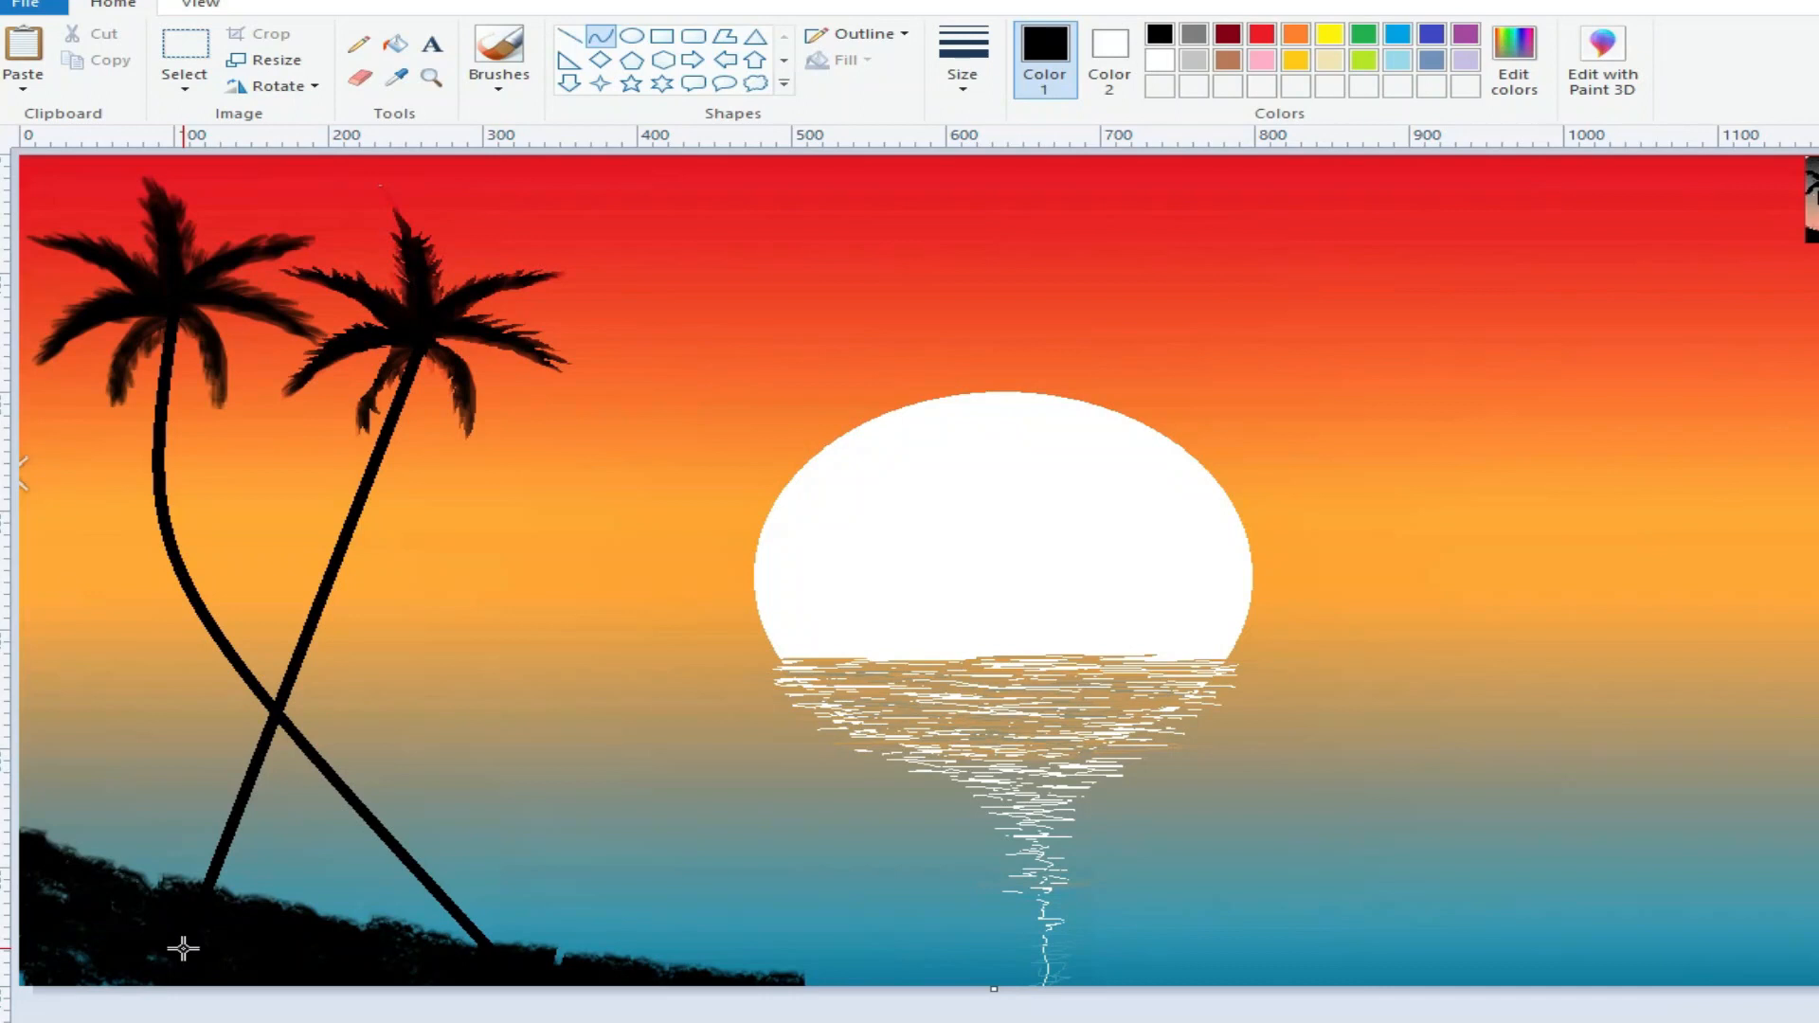
drag(313, 620, 406, 555)
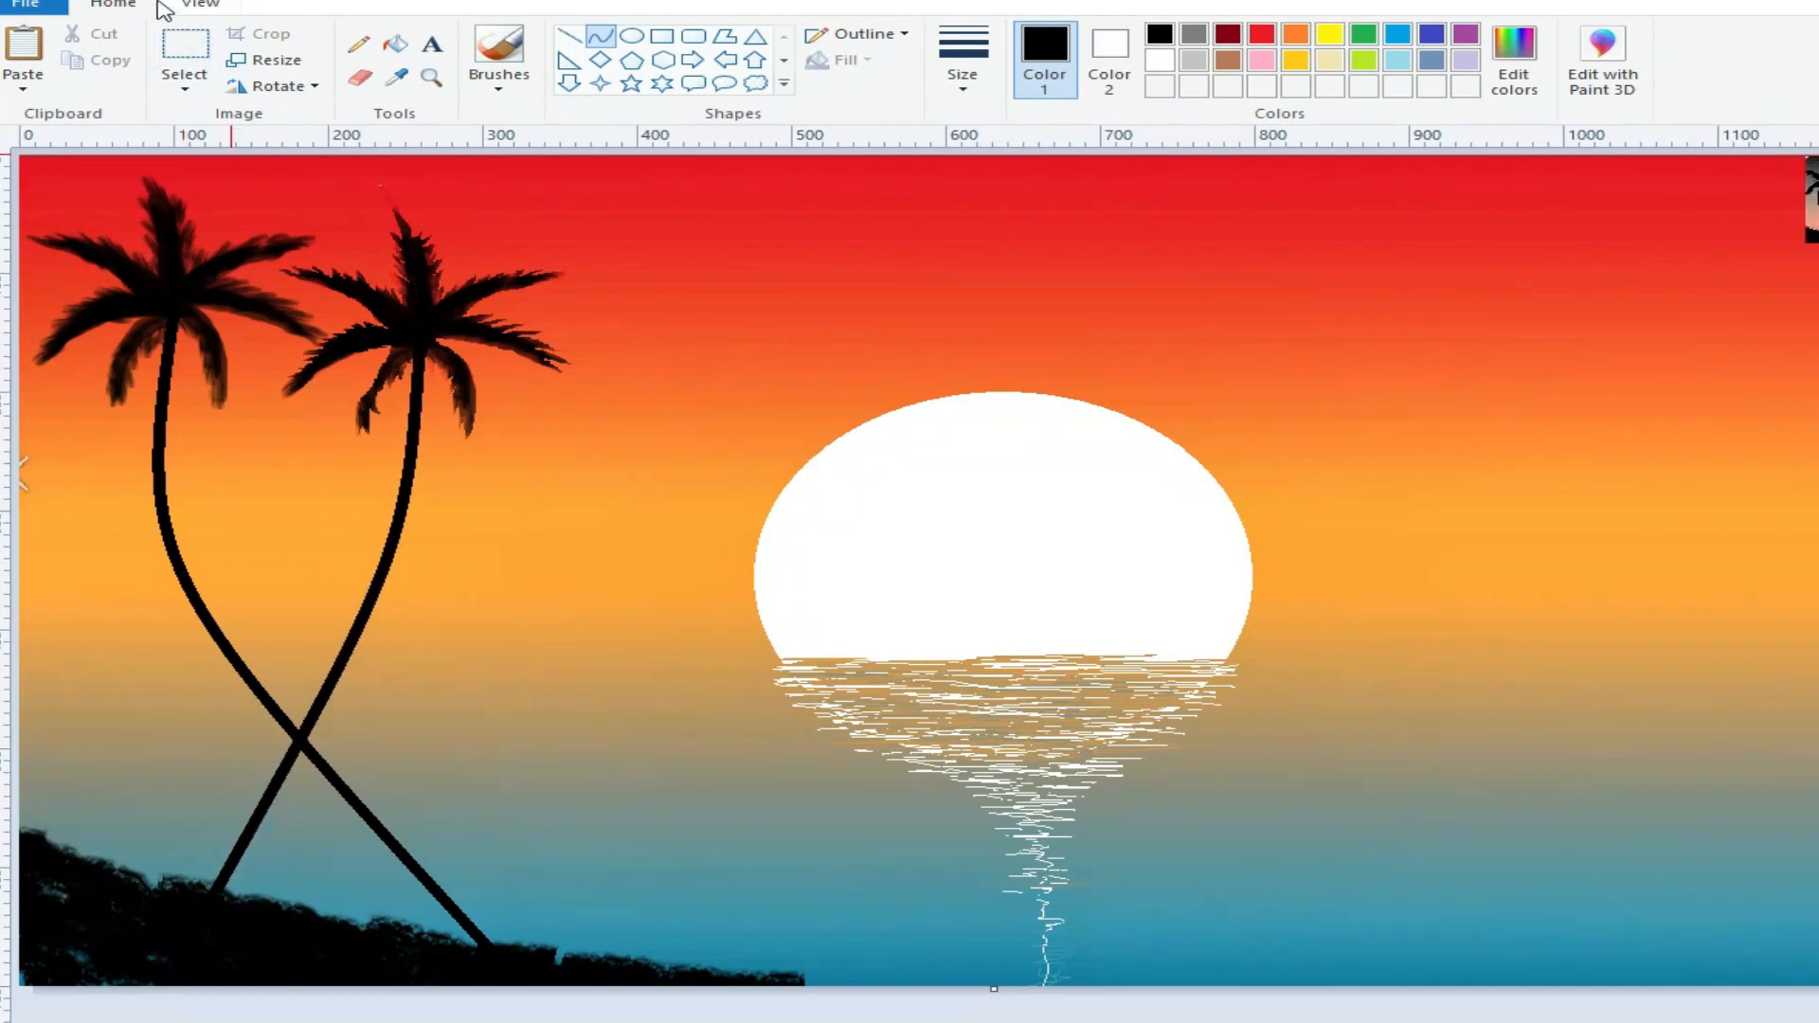
key(ctrl+z)
Step: Draw a curved black trunk from the second palm crown down to the shoreline, bowing it toward the first palm
mouse_move(411, 348)
mouse_down()
mouse_move(451, 758)
mouse_move(597, 969)
mouse_move(603, 942)
mouse_move(612, 955)
mouse_up()
drag(536, 718, 389, 601)
click(740, 1019)
click(739, 1018)
Step: Paste a third palm crown near the sun's edge and give it a curved black trunk crossing the second trunk near the shore
click(28, 74)
drag(196, 296, 483, 943)
click(826, 1006)
click(600, 36)
drag(595, 712, 686, 658)
click(861, 1002)
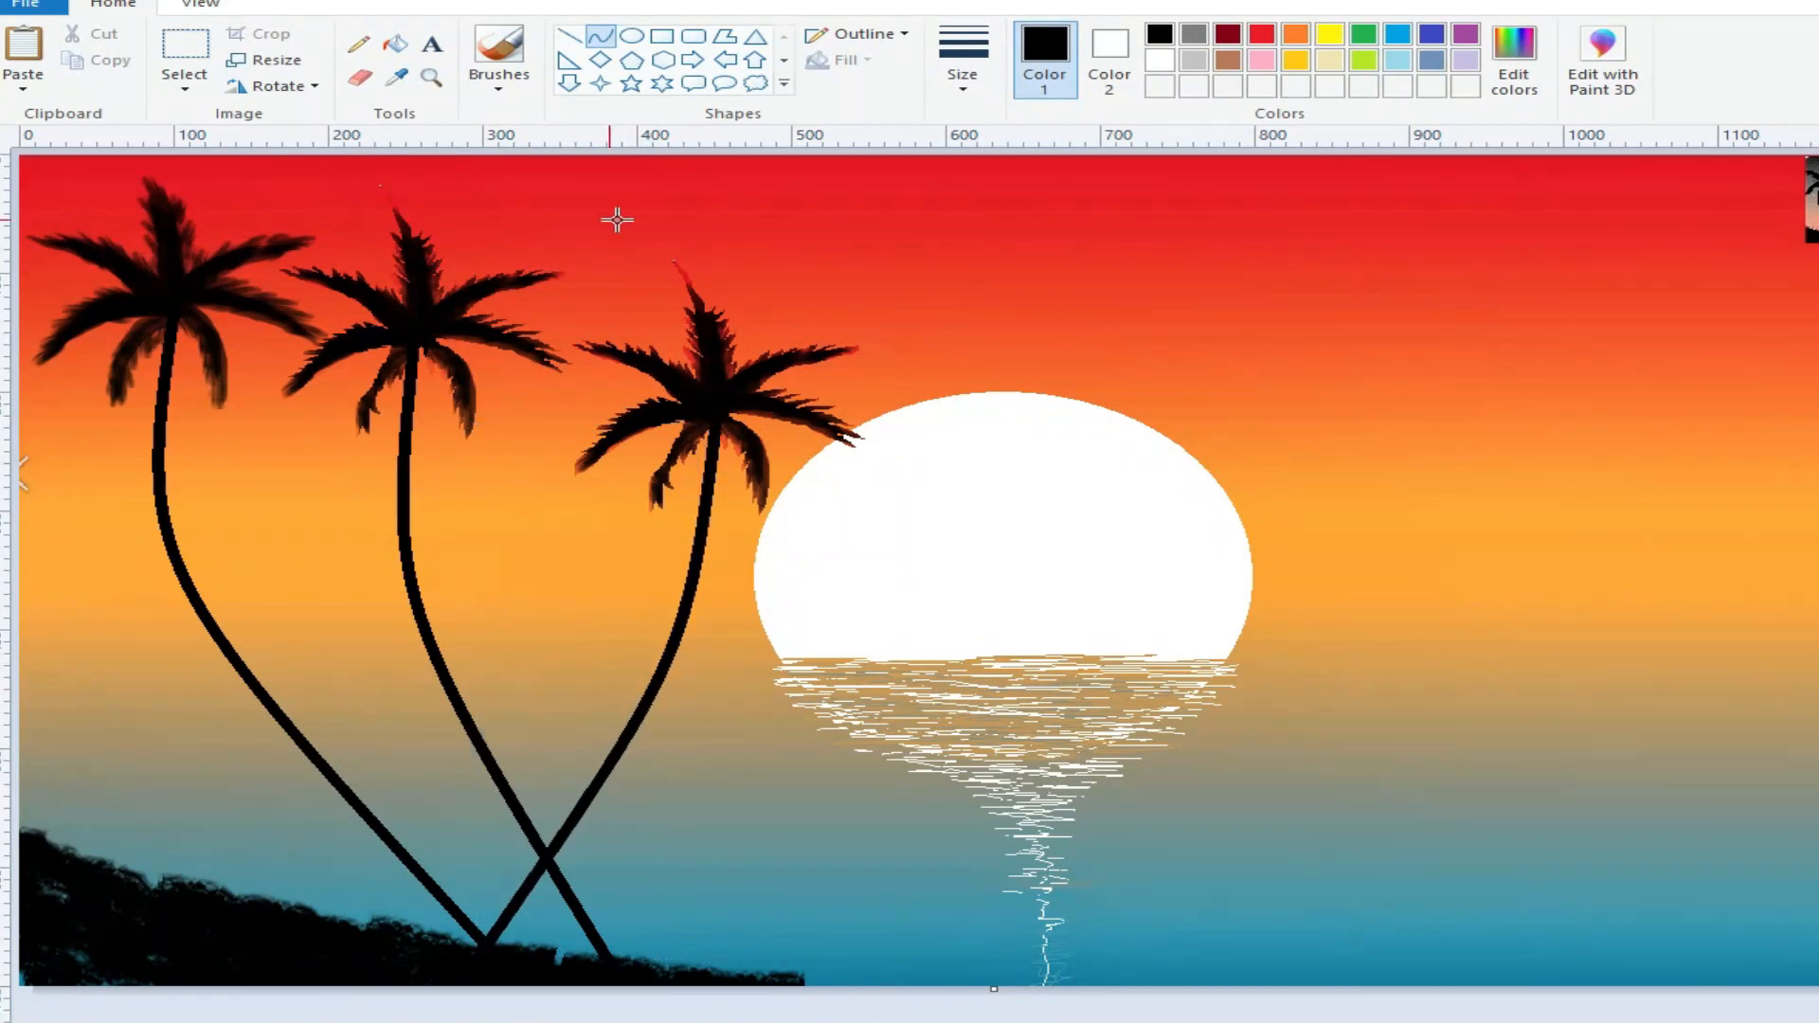
Step: Copy the three palms and their shoreline using a rectangular selection of the full canvas height
click(183, 80)
click(237, 144)
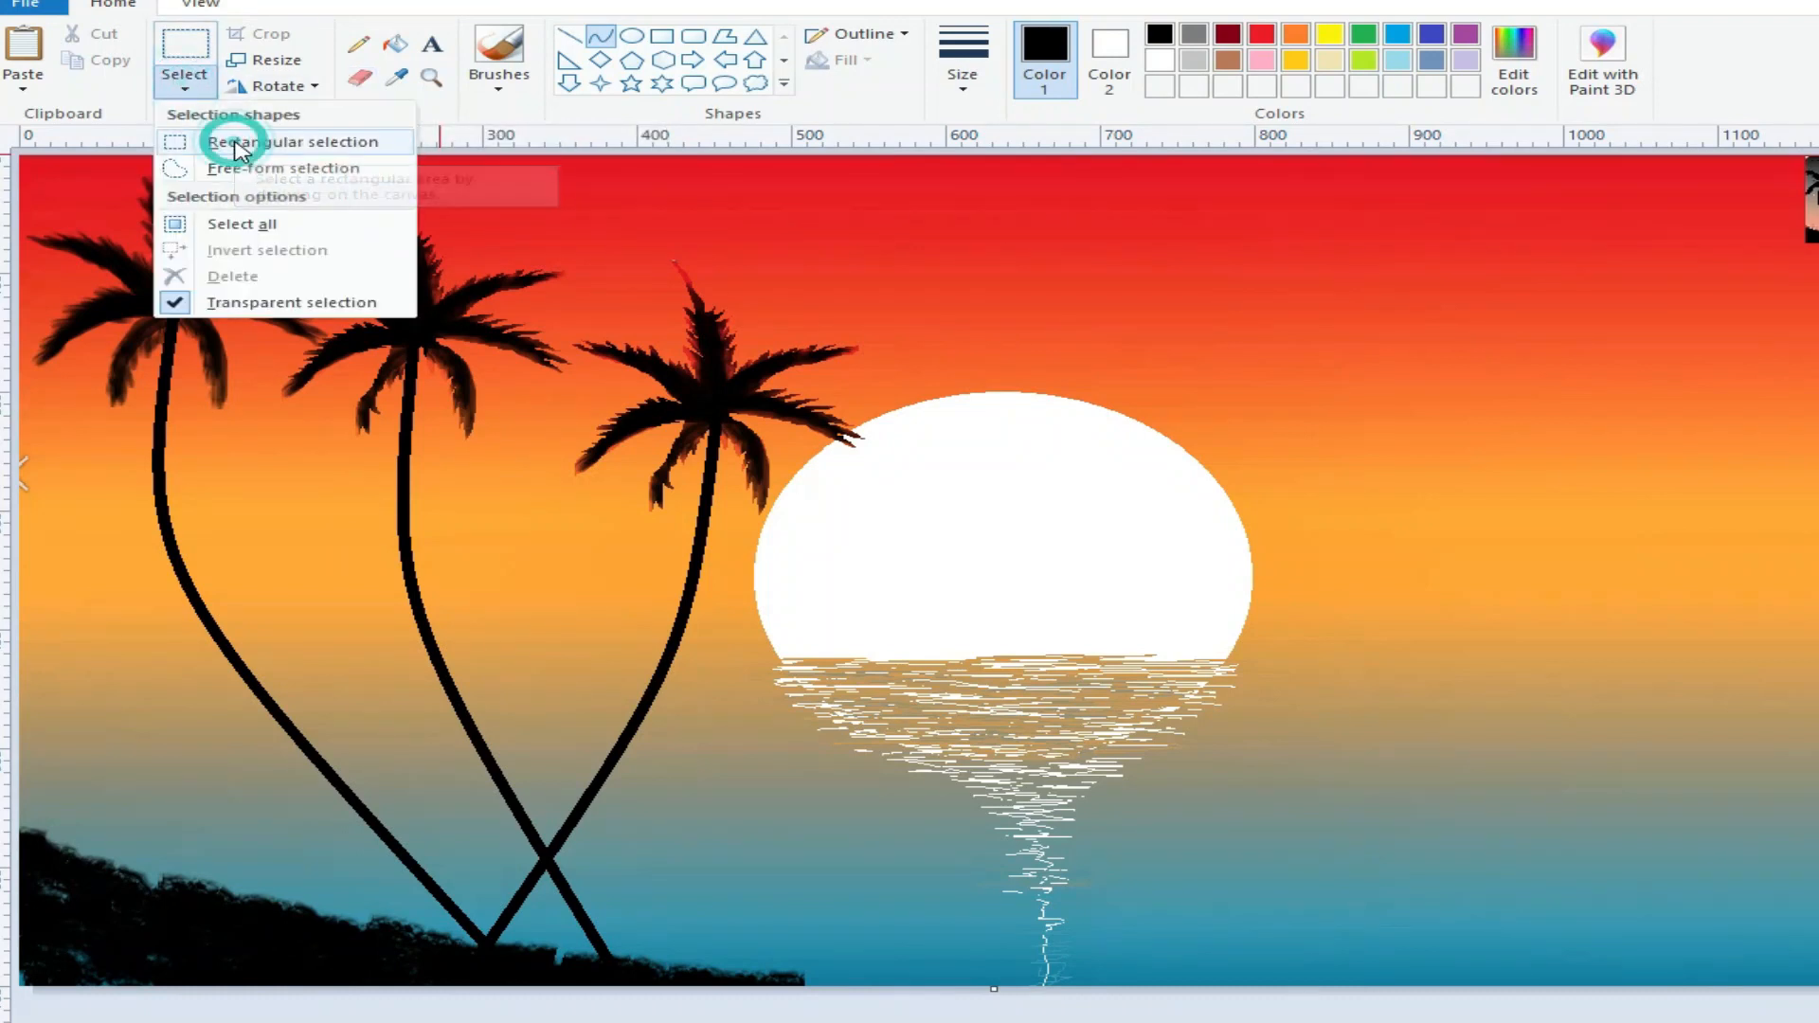
drag(21, 158, 867, 1011)
right_click(376, 343)
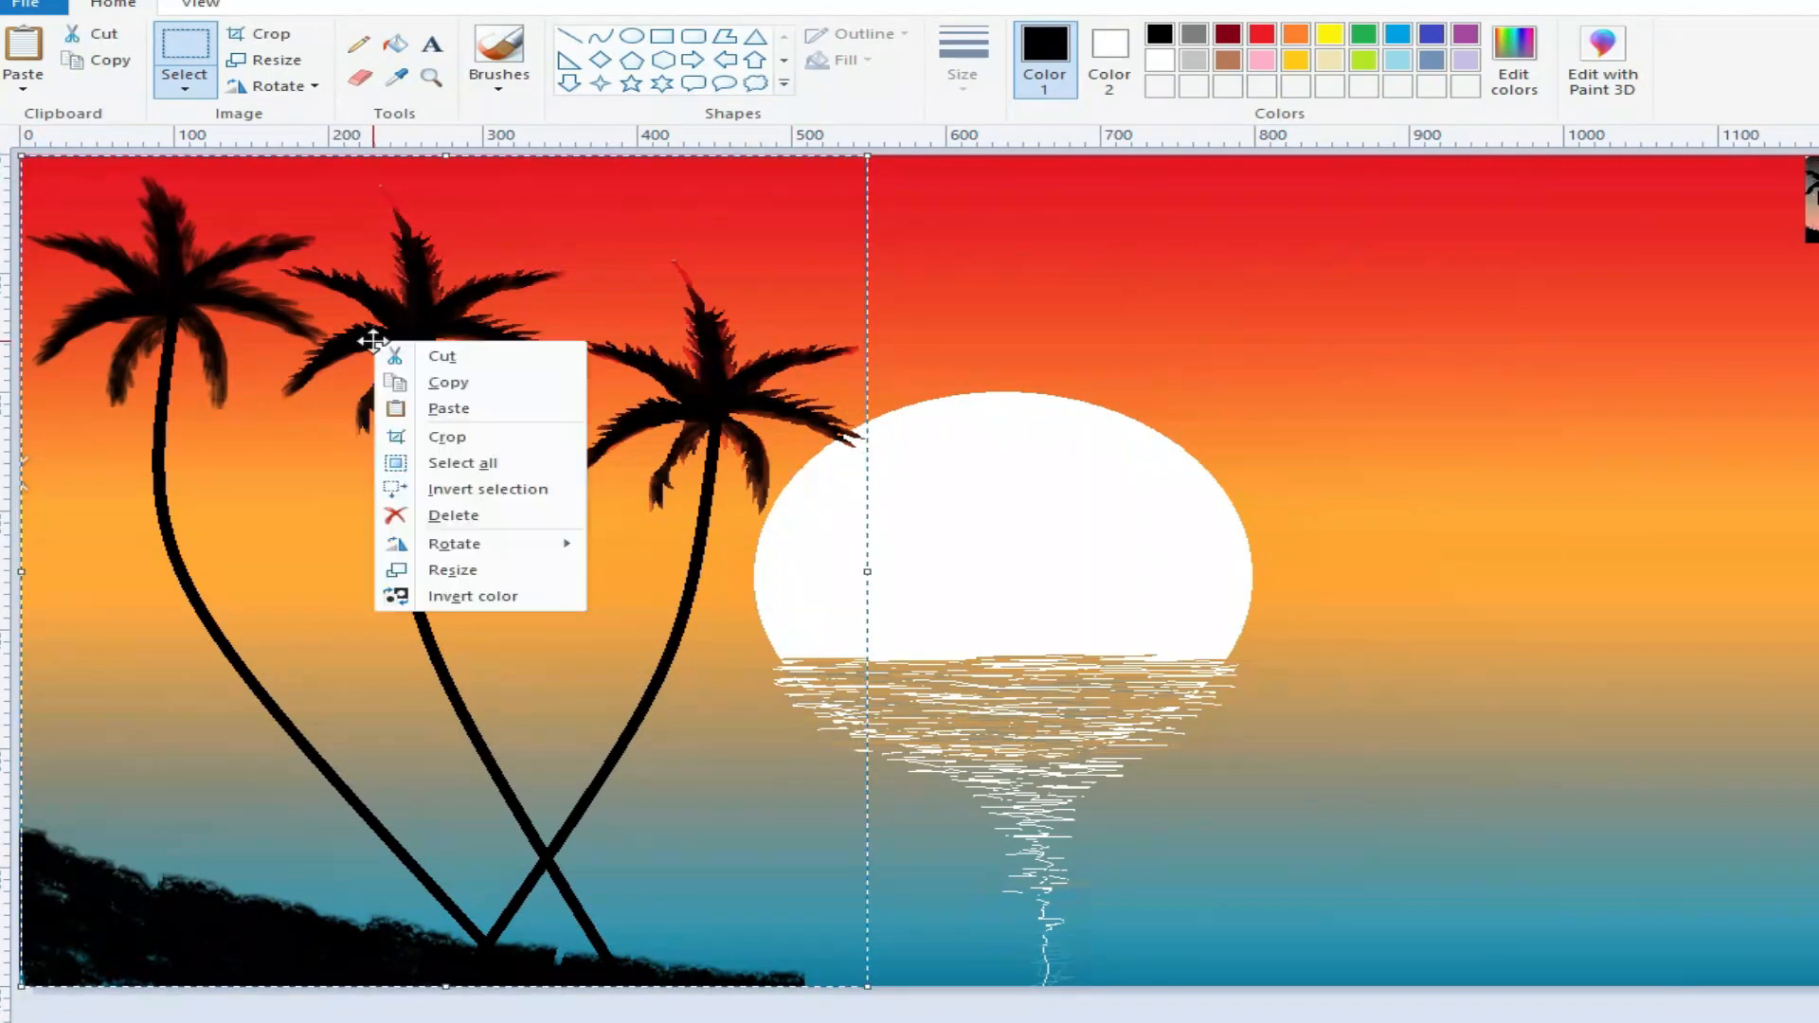
click(448, 383)
Step: Paste the copied palms, flip them horizontally, and place them on the opposite side of the sun
click(23, 87)
click(48, 122)
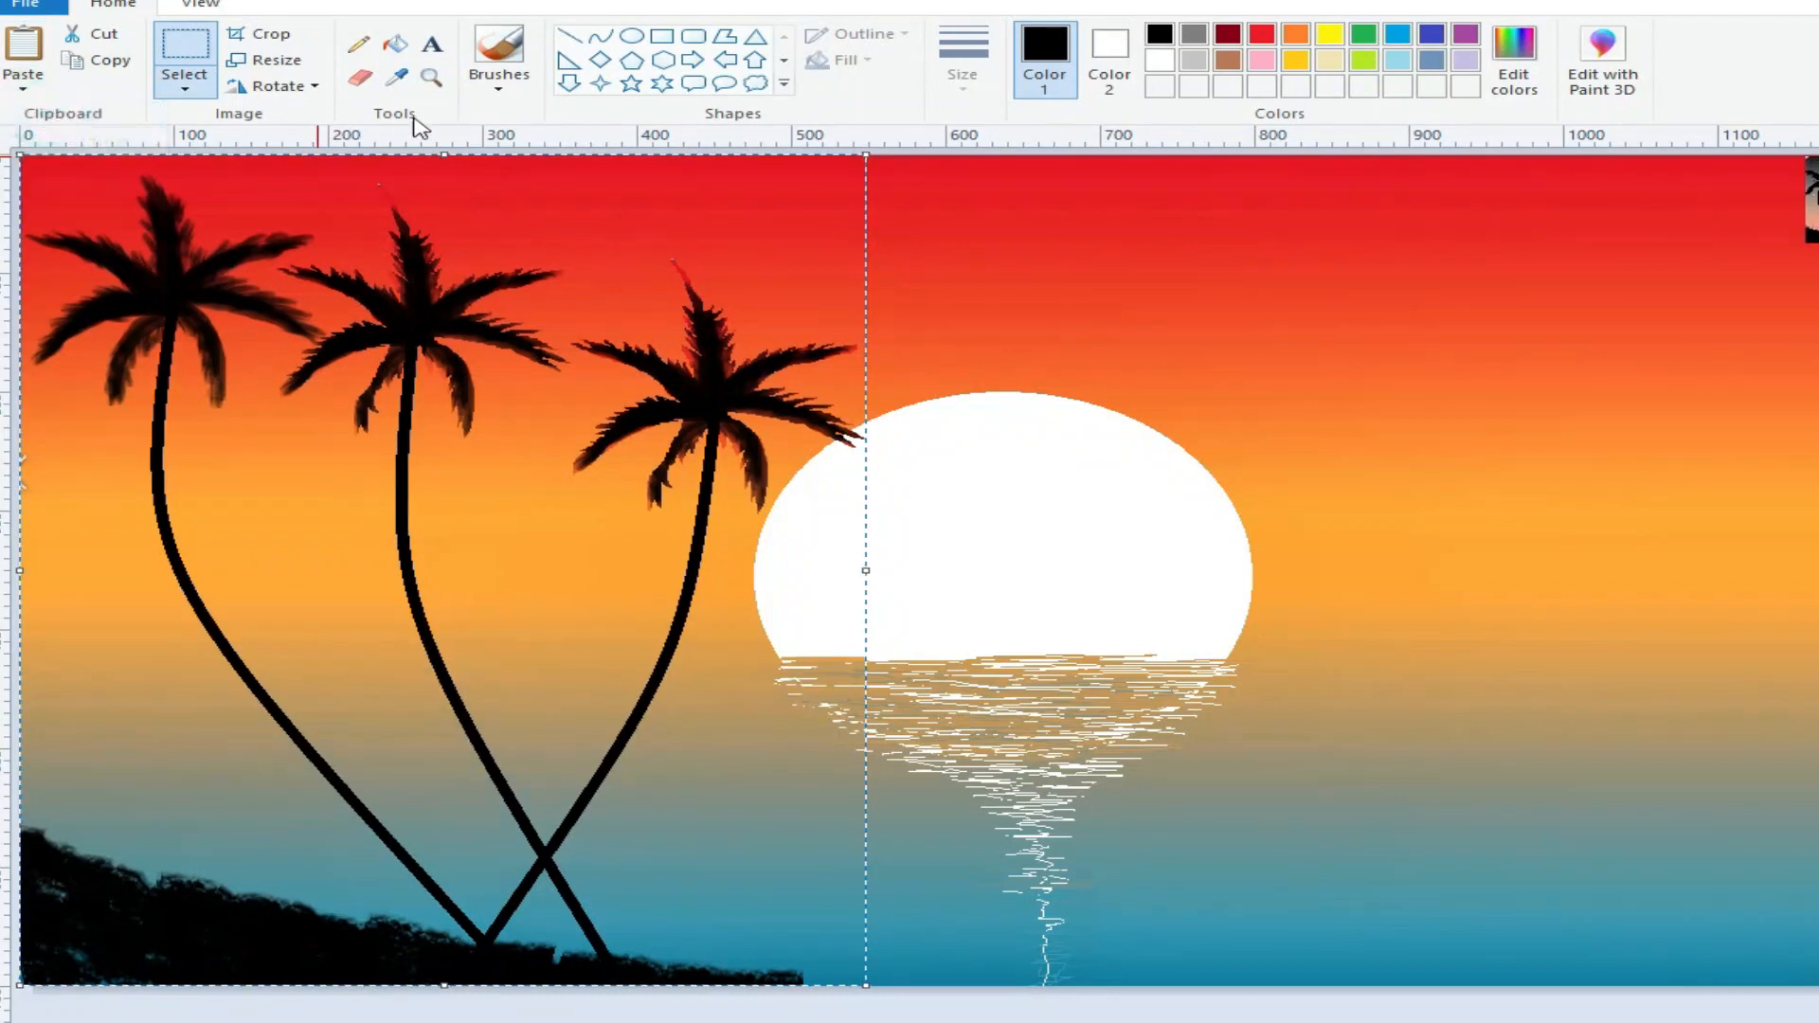
click(279, 85)
click(320, 218)
drag(316, 268, 1431, 401)
click(1019, 909)
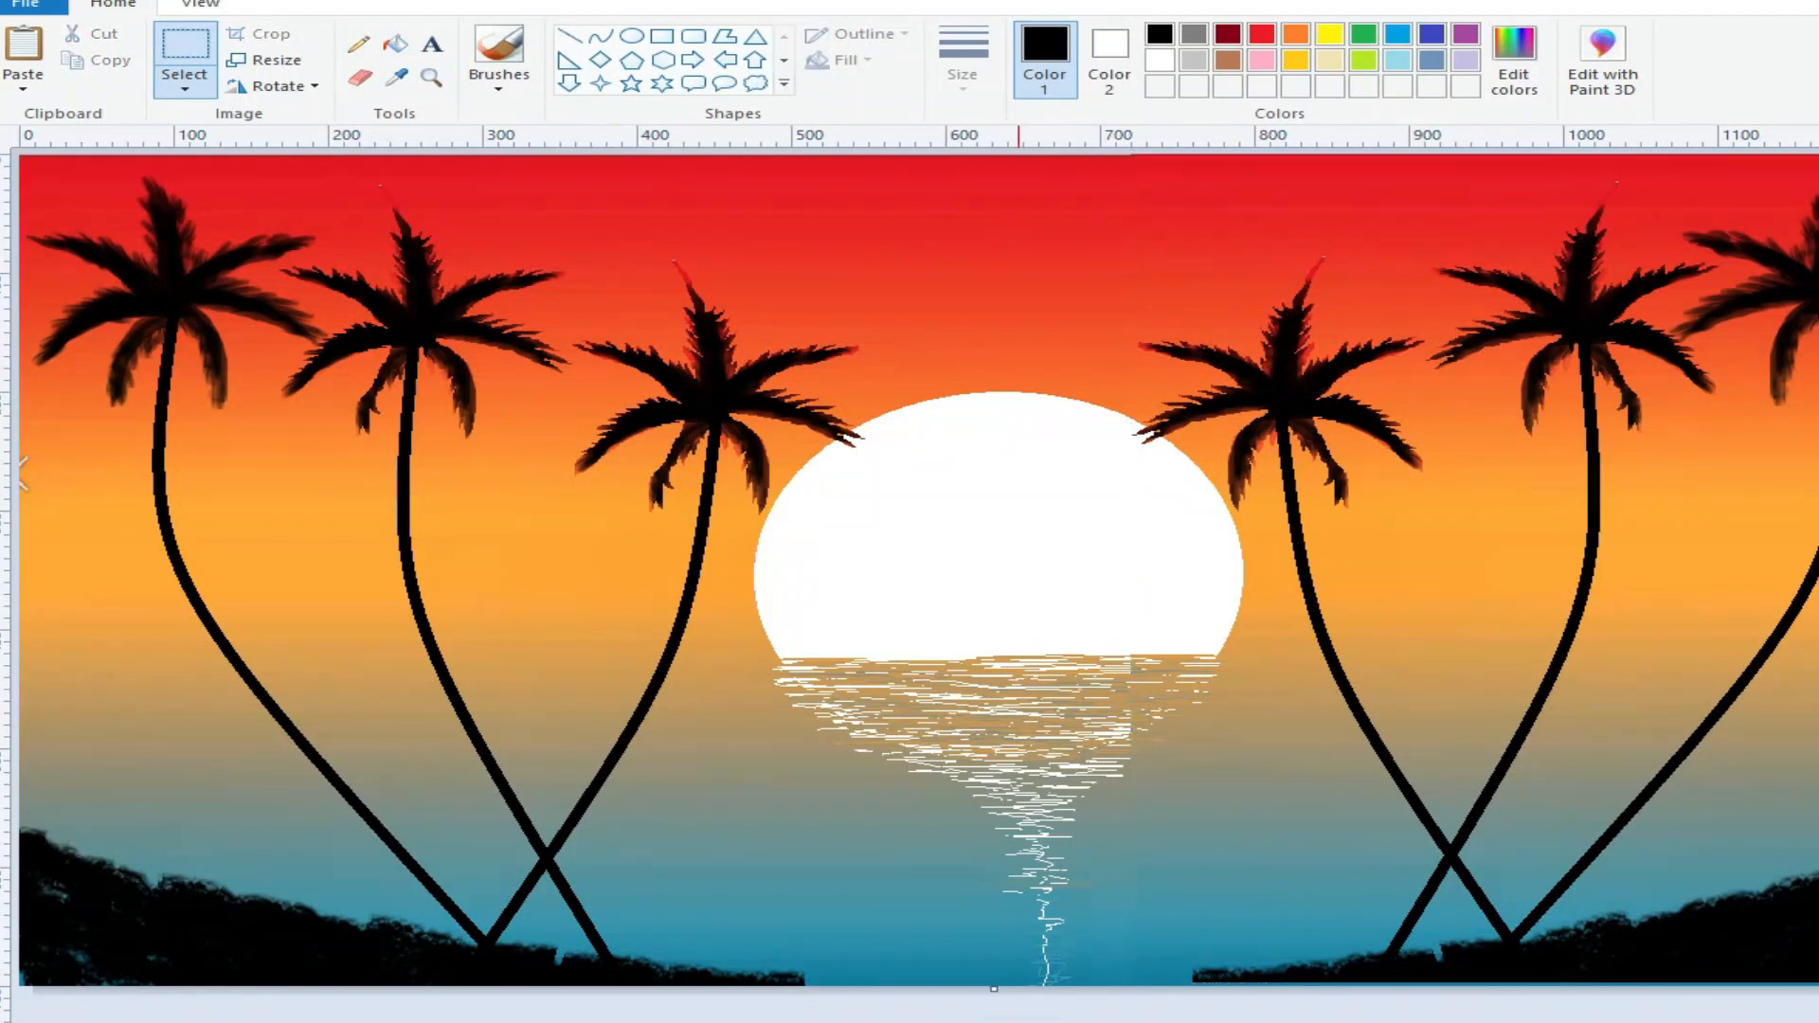
Step: Thicken the outermost original palm's trunk by adding black curves that follow its bend down to the shore
click(600, 36)
drag(172, 324, 500, 938)
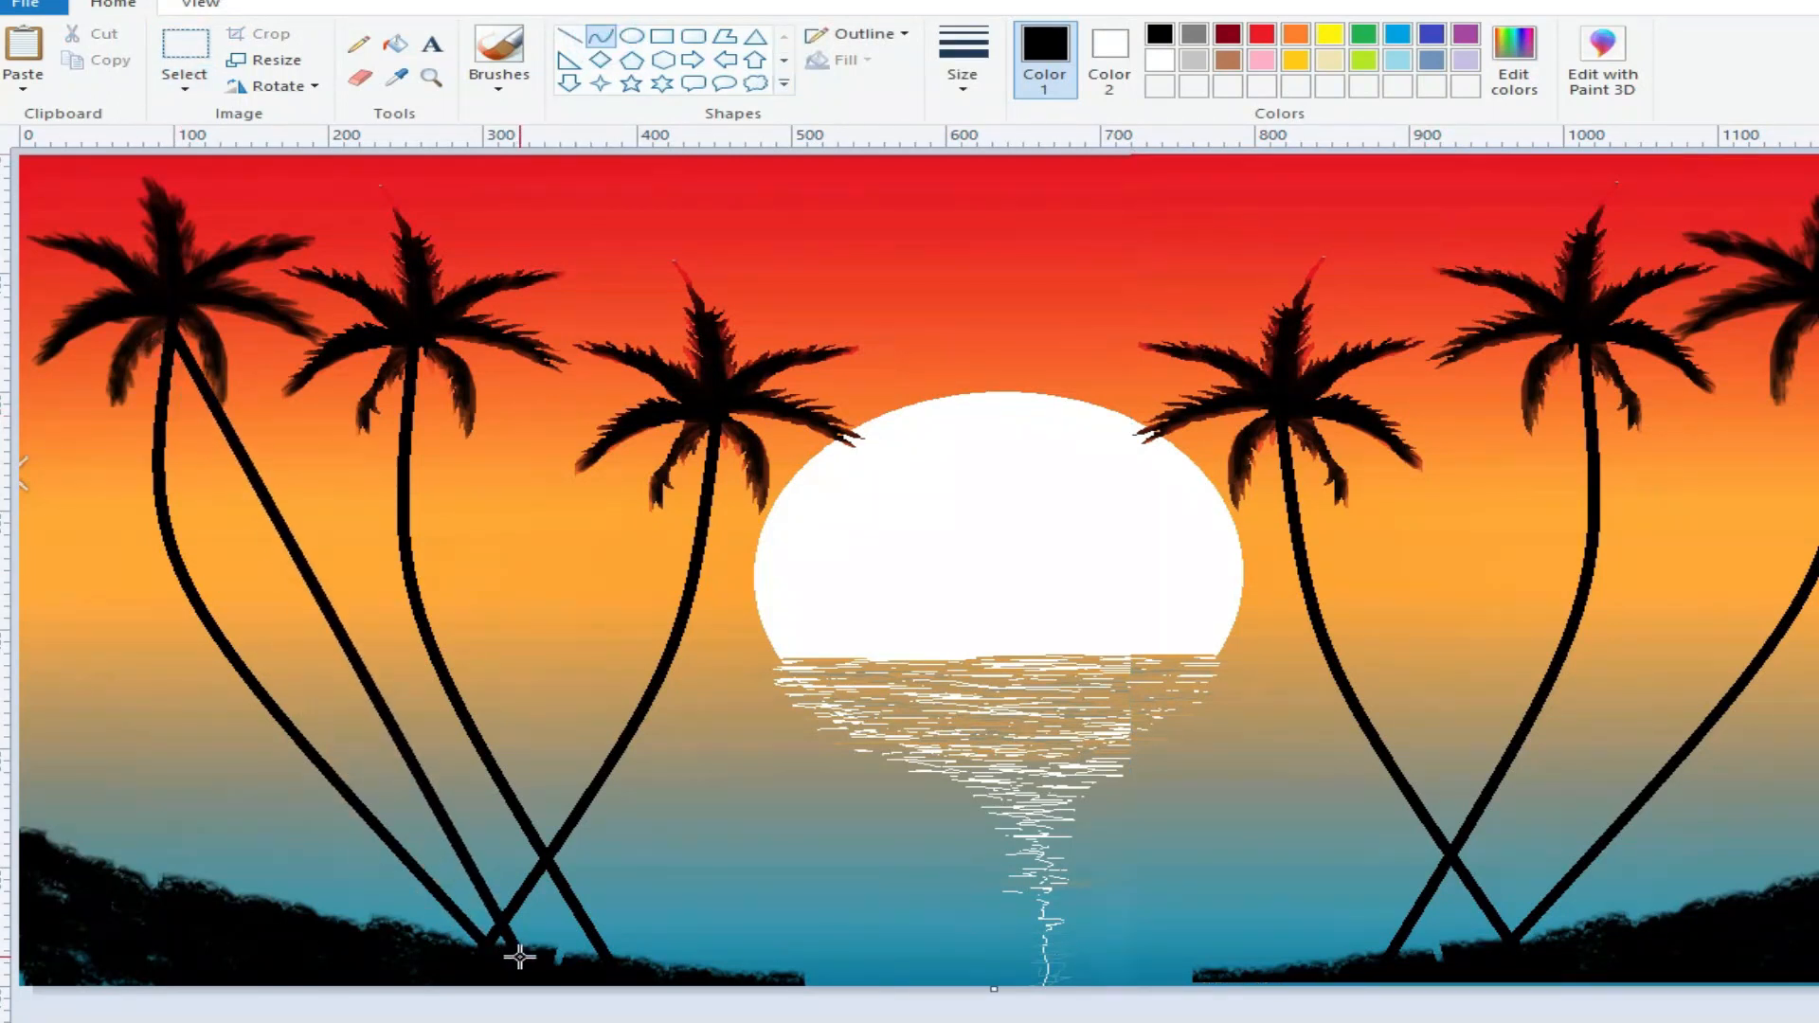
drag(357, 658, 166, 586)
drag(166, 453, 503, 961)
drag(353, 701, 190, 626)
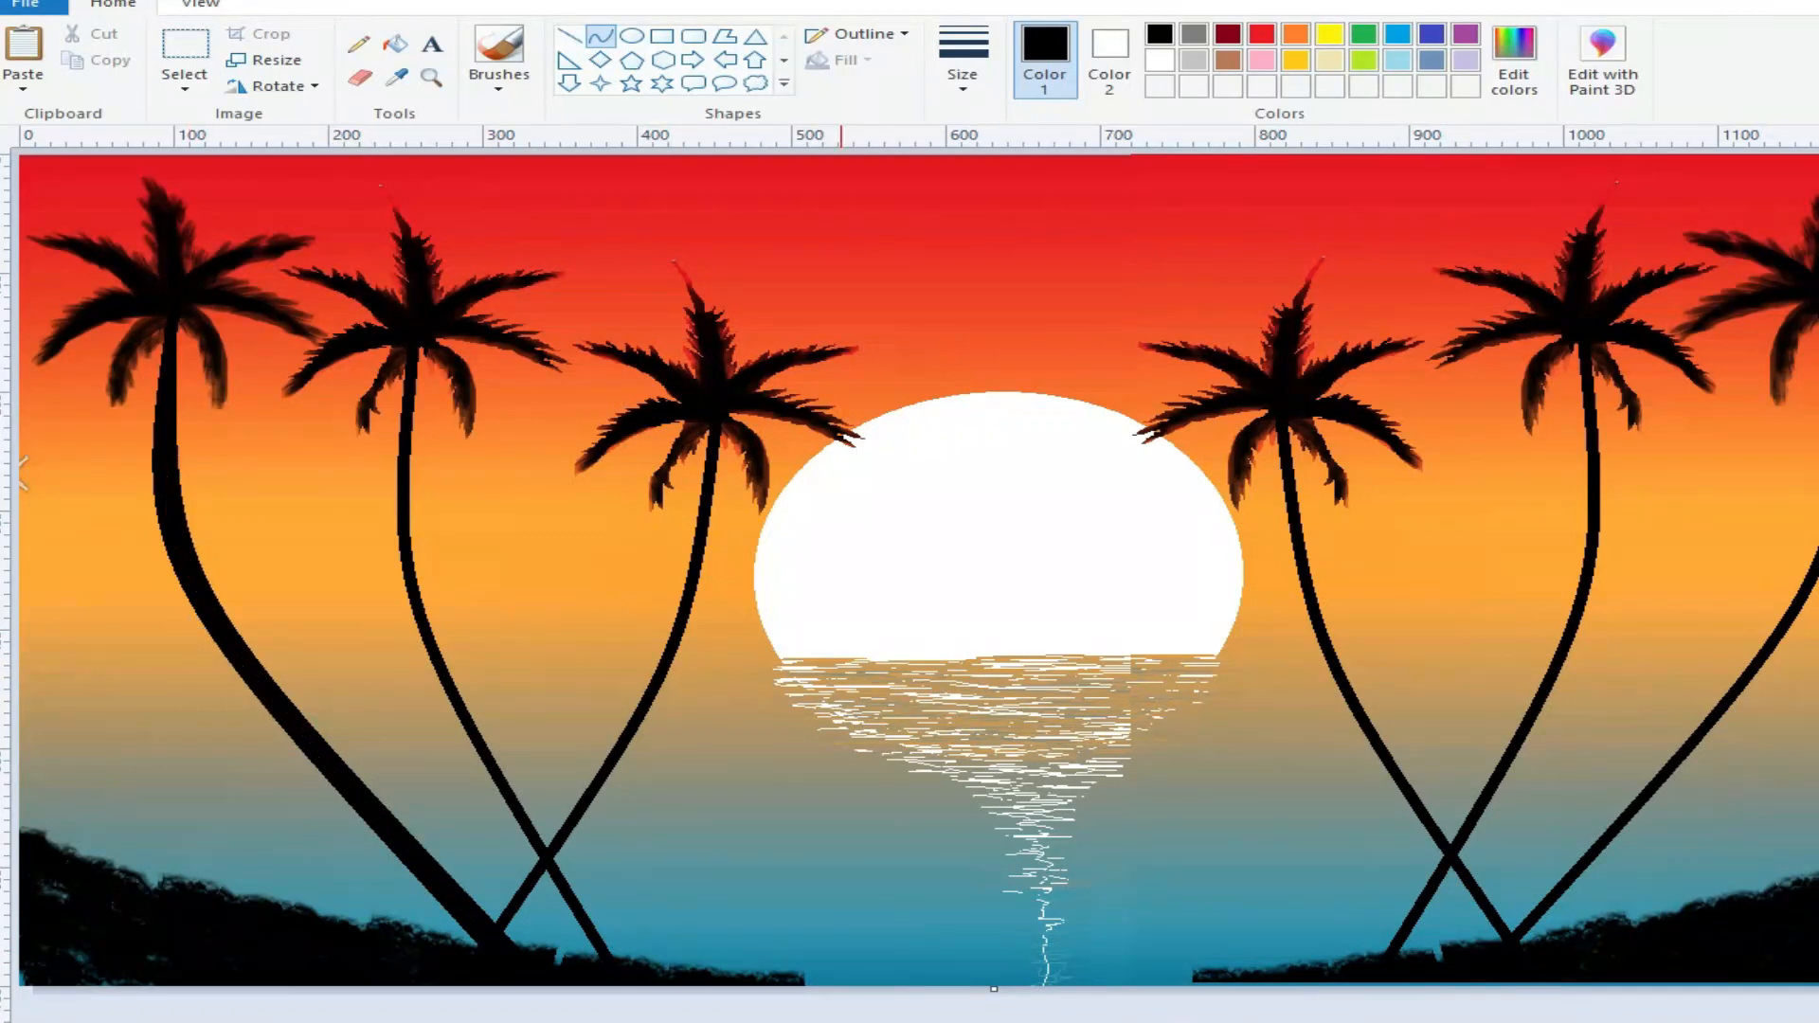
Step: Thicken the second original palm's trunk with further black curves from its crown down to the shoreline
mouse_move(415, 343)
mouse_down()
mouse_move(549, 834)
mouse_move(611, 957)
mouse_up()
mouse_move(545, 762)
mouse_down()
mouse_move(410, 630)
mouse_move(387, 635)
mouse_up()
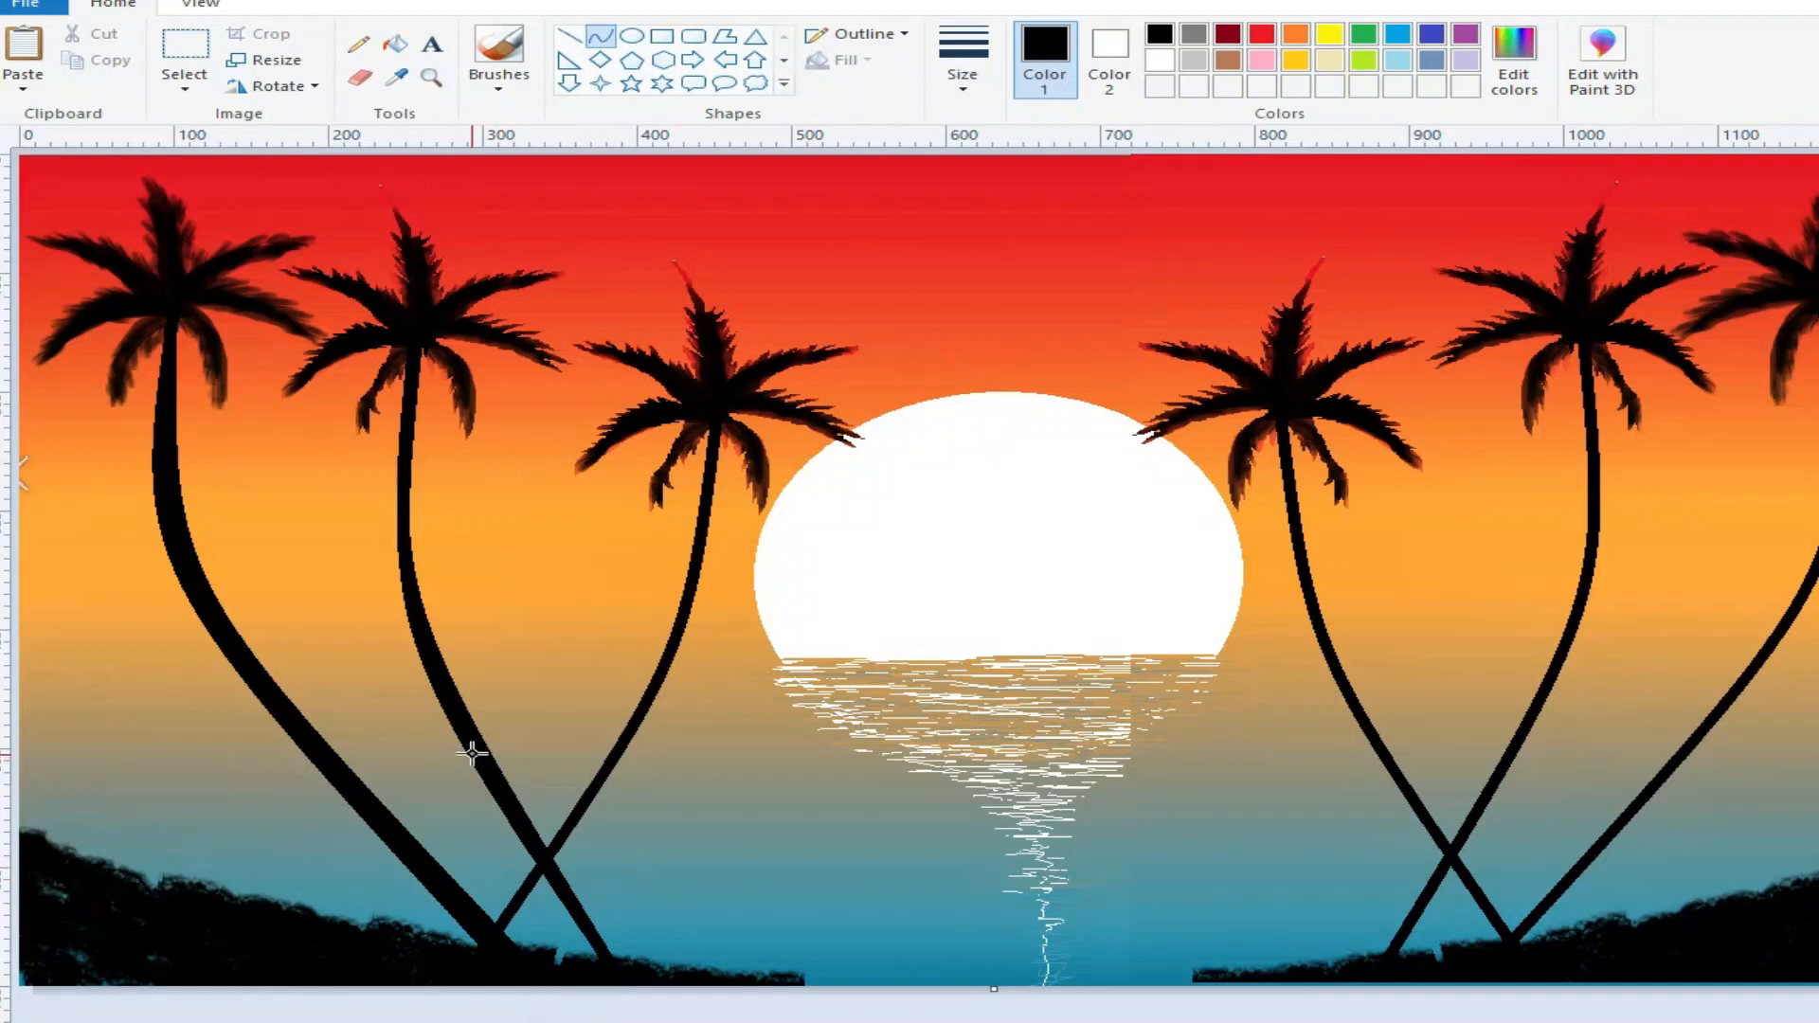
drag(427, 659, 614, 995)
click(597, 1021)
Step: Widen the third original palm's trunk toward its base with several black curves ending at the shoreline
drag(702, 525, 435, 950)
mouse_move(540, 796)
mouse_down()
mouse_move(610, 764)
mouse_move(640, 715)
mouse_move(446, 954)
mouse_up()
click(621, 1022)
click(617, 947)
click(527, 1022)
click(699, 1019)
drag(580, 794, 468, 957)
click(549, 1021)
click(555, 1018)
drag(531, 872, 452, 952)
Step: Widen the bases of the second and outermost original trunks with additional black lines
drag(487, 769, 633, 981)
click(647, 1018)
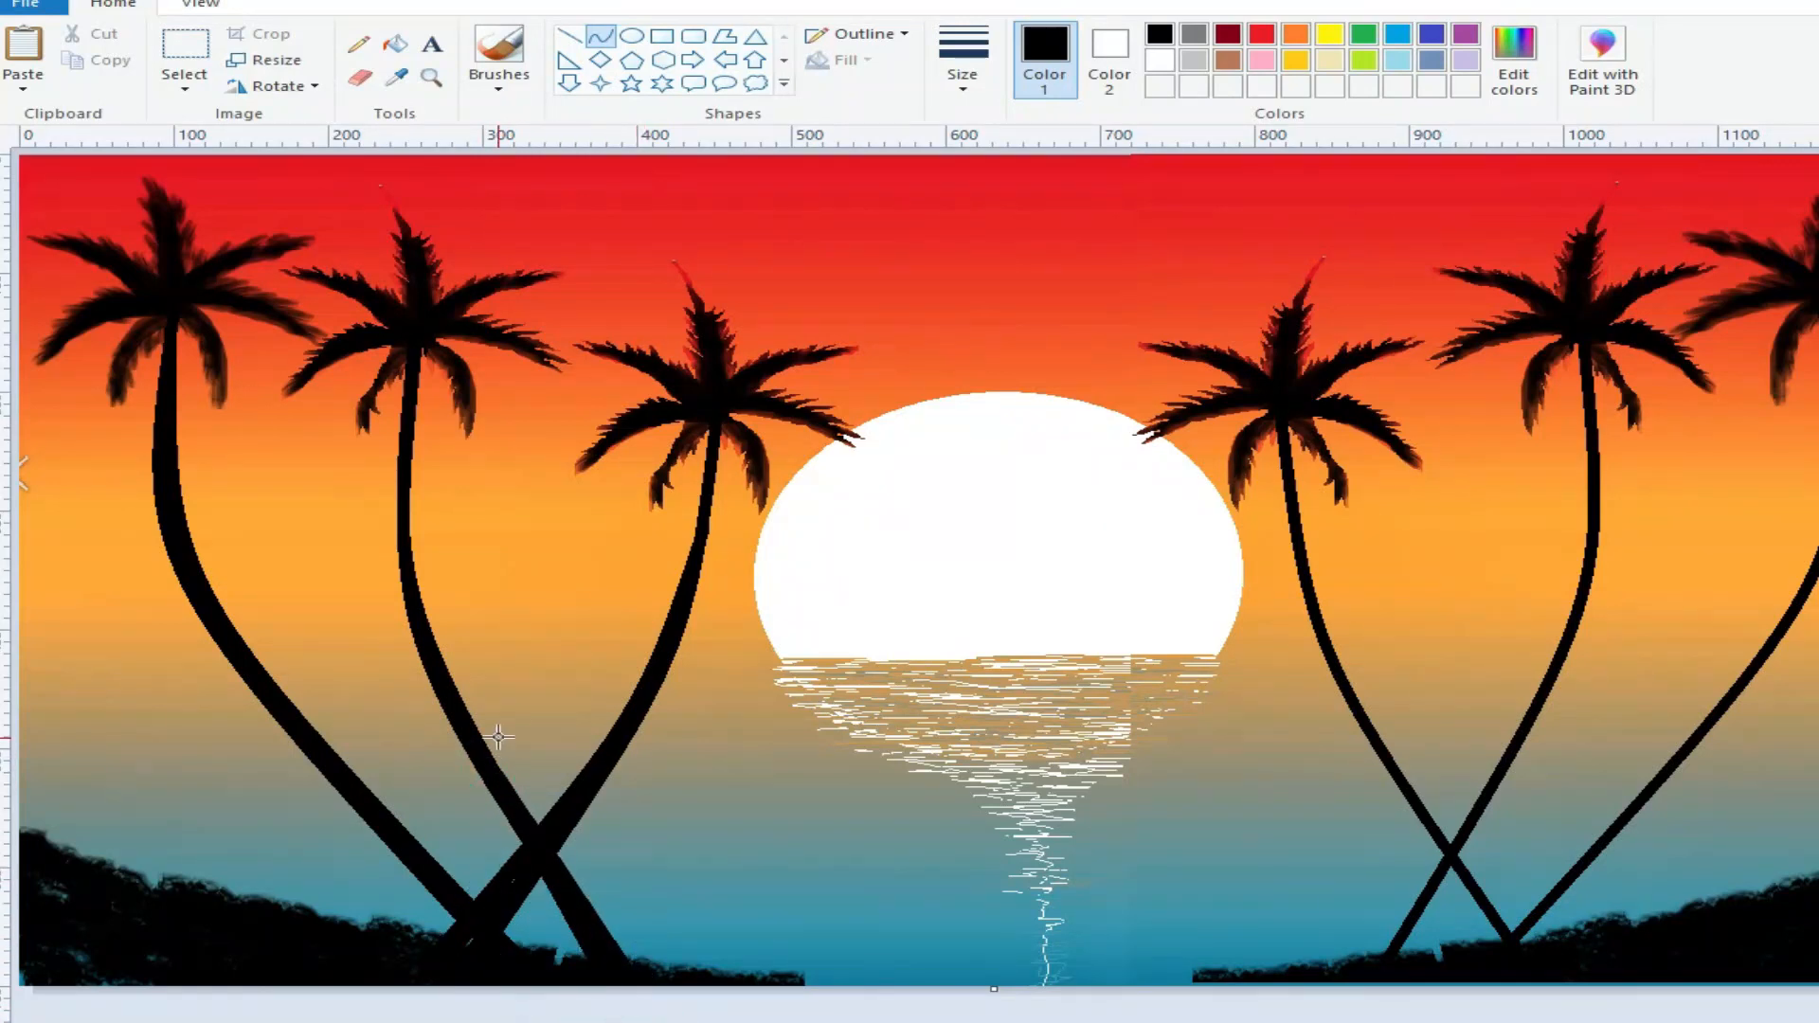
drag(471, 723, 644, 974)
click(666, 1014)
drag(297, 741, 501, 977)
click(663, 1012)
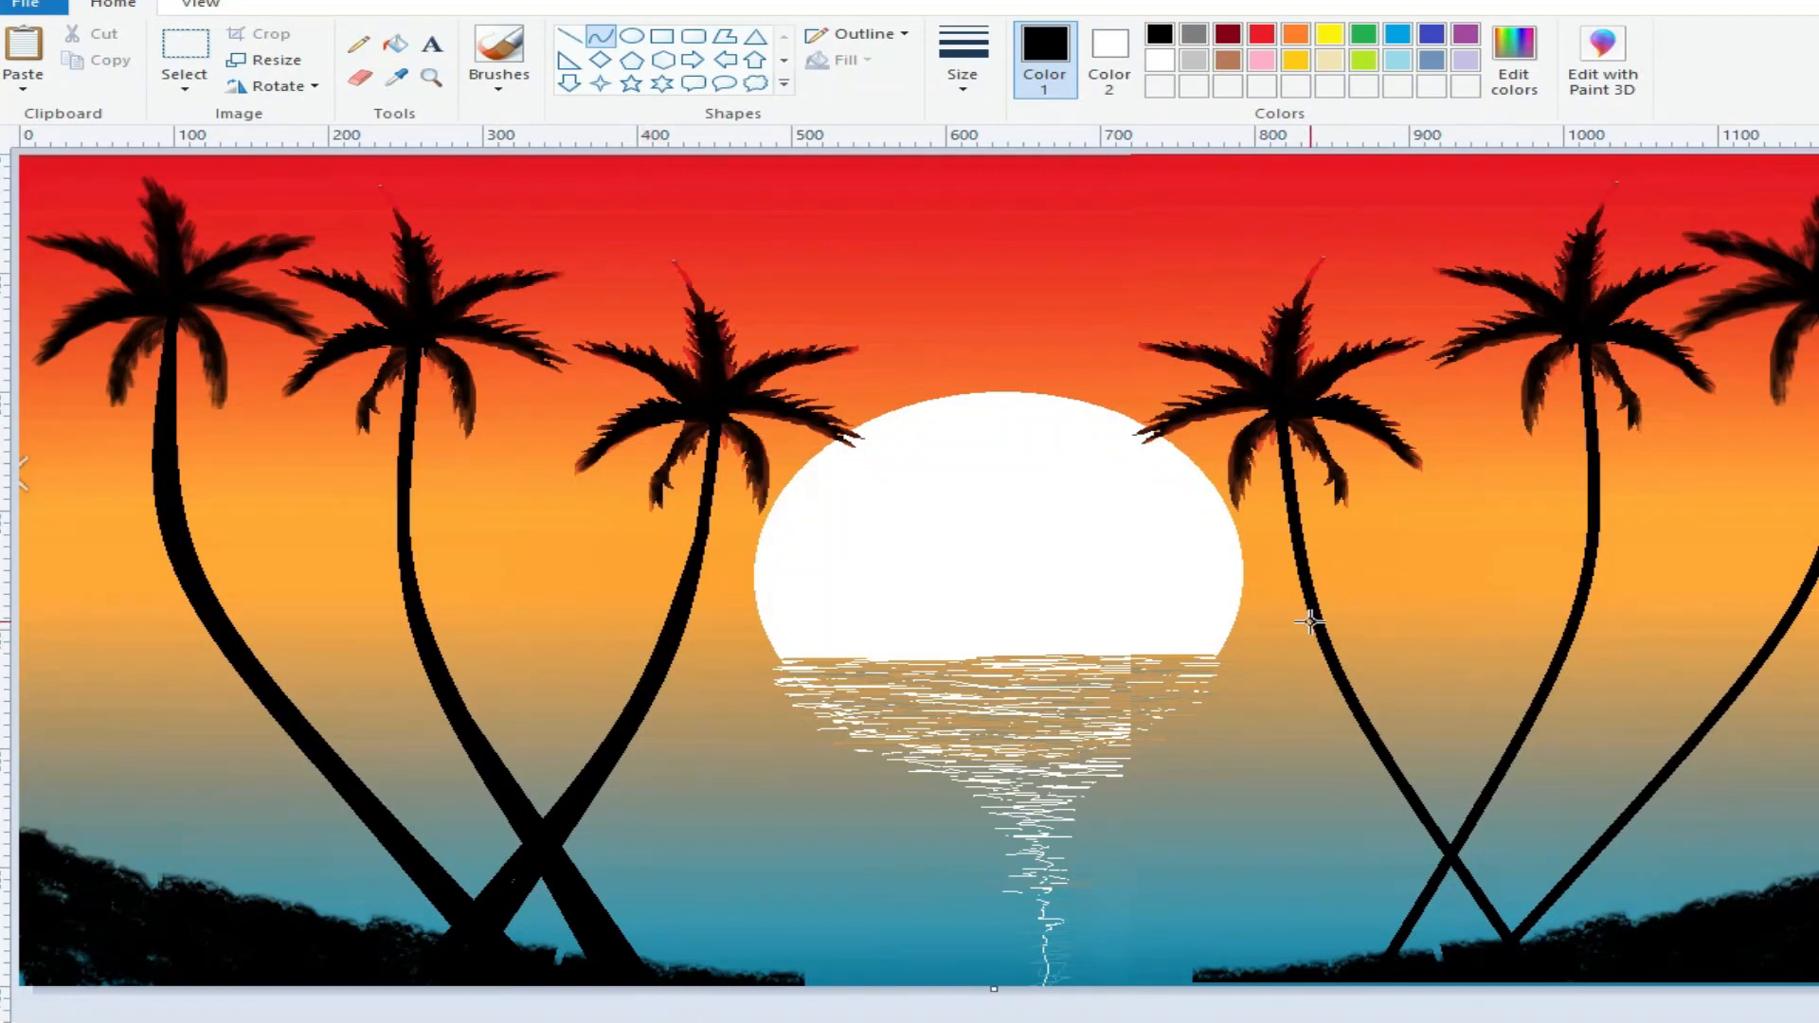
Step: Thicken the lower trunk of the mirrored palm nearest the sun with a black curve
drag(1319, 617, 1551, 963)
click(1394, 766)
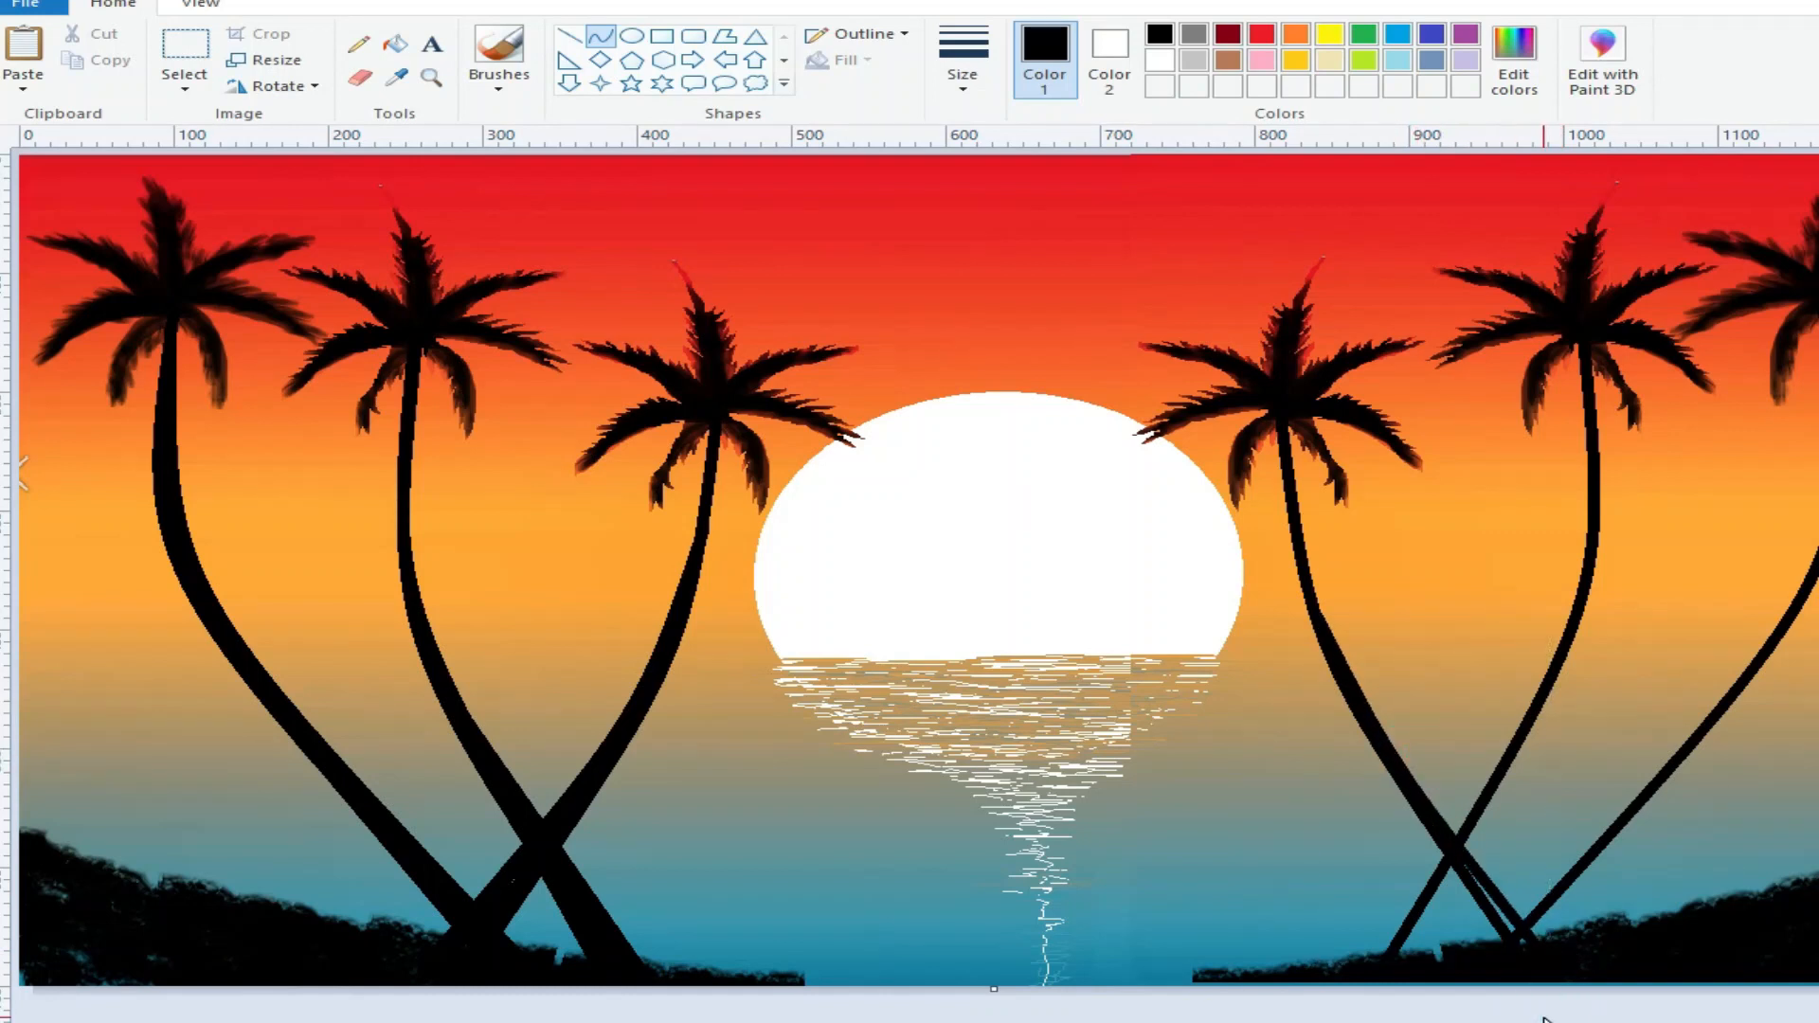
Step: Copy the three thickened palms and their shoreline using a rectangular selection
click(184, 82)
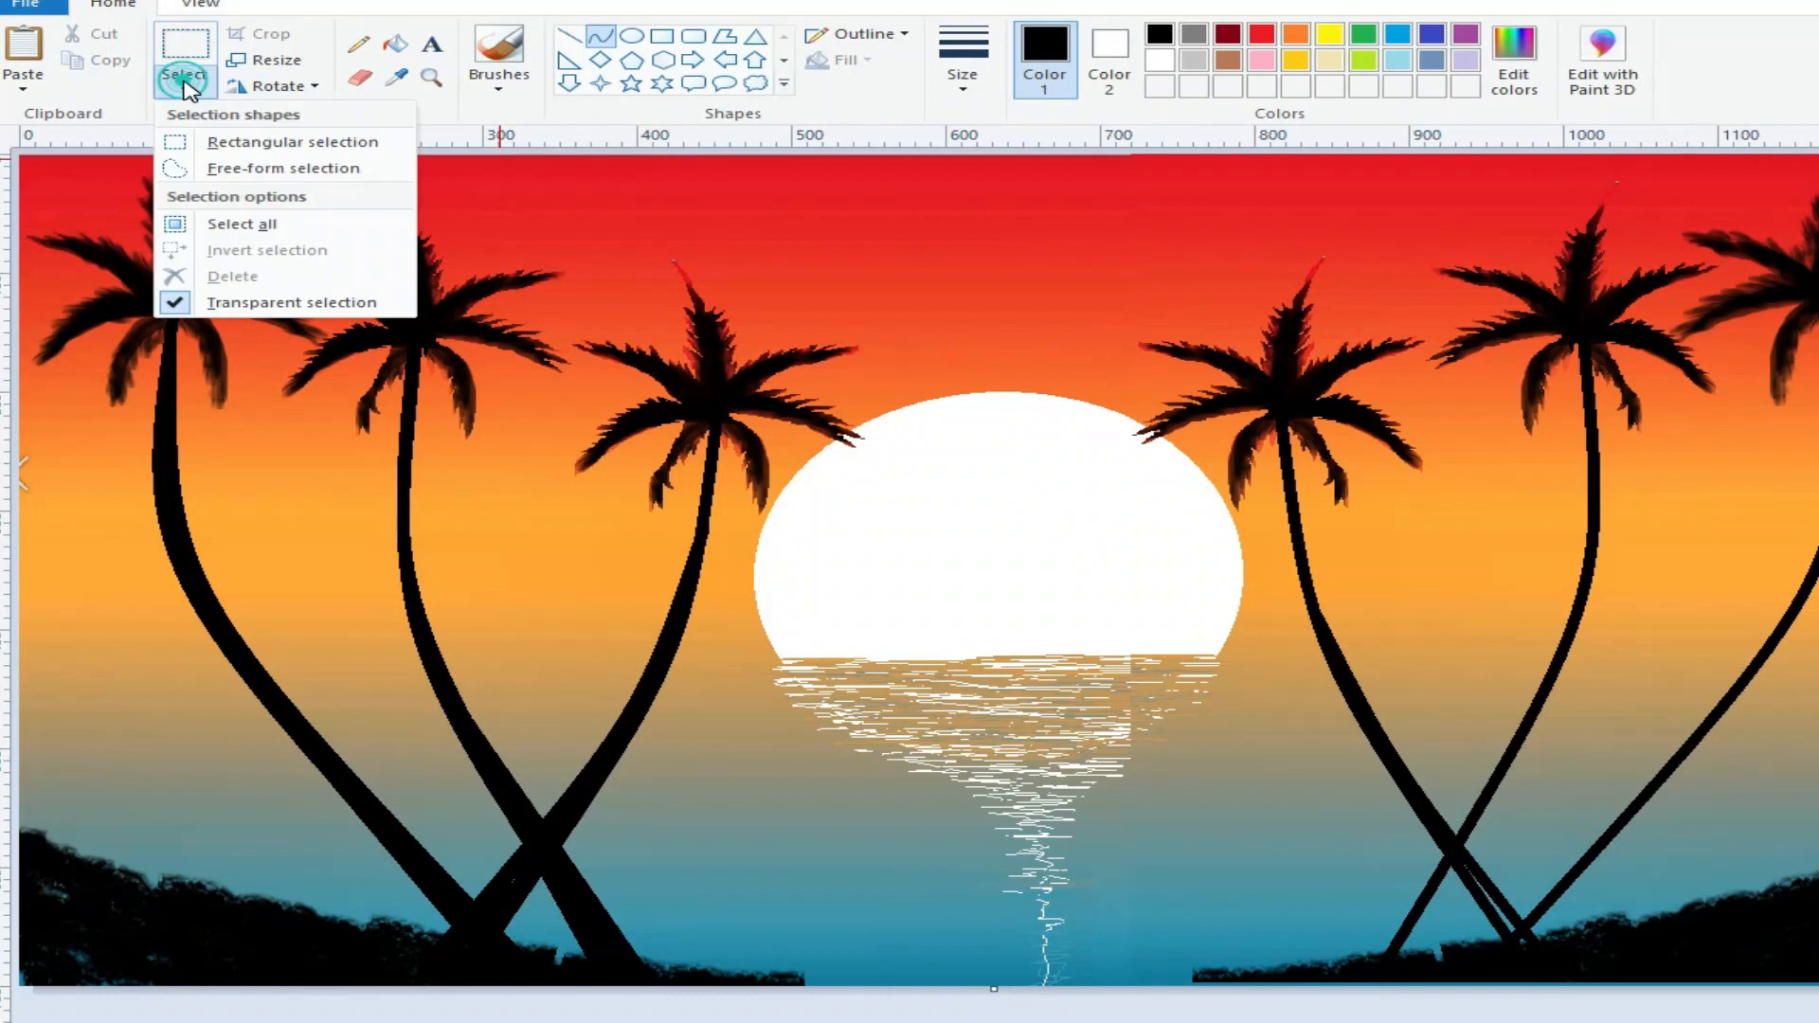
click(254, 142)
drag(21, 157, 827, 990)
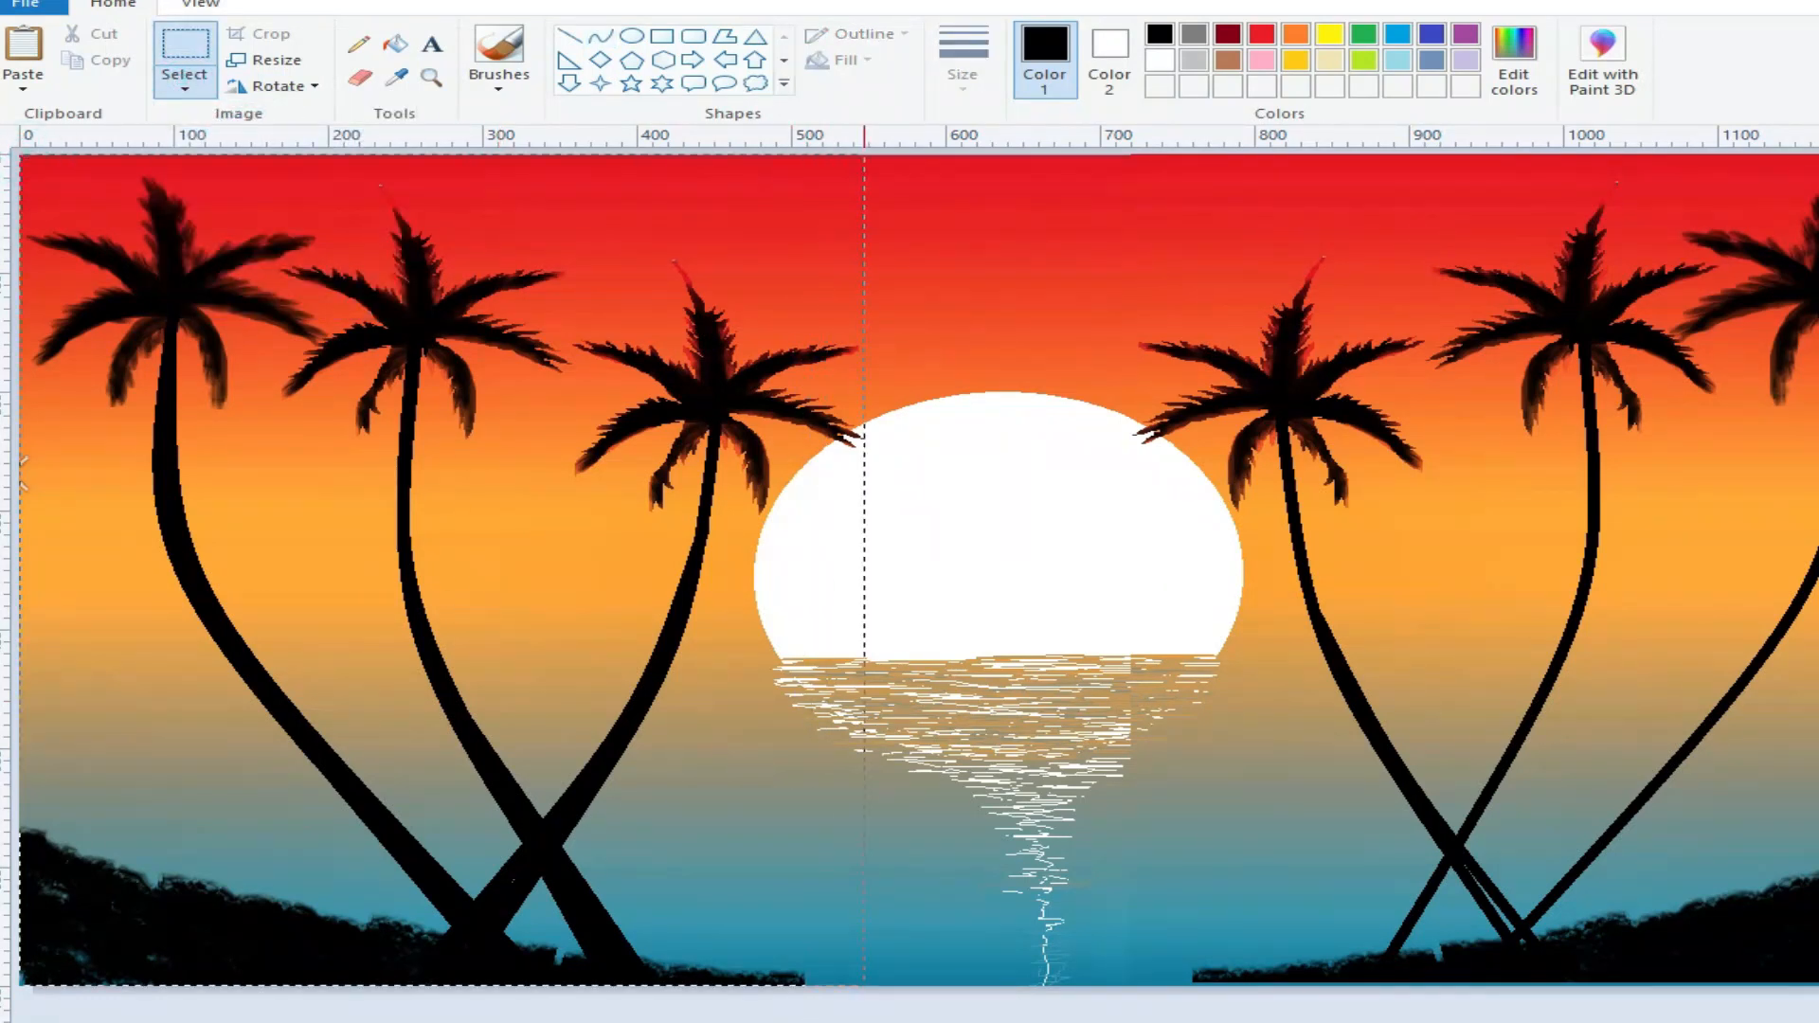
right_click(474, 509)
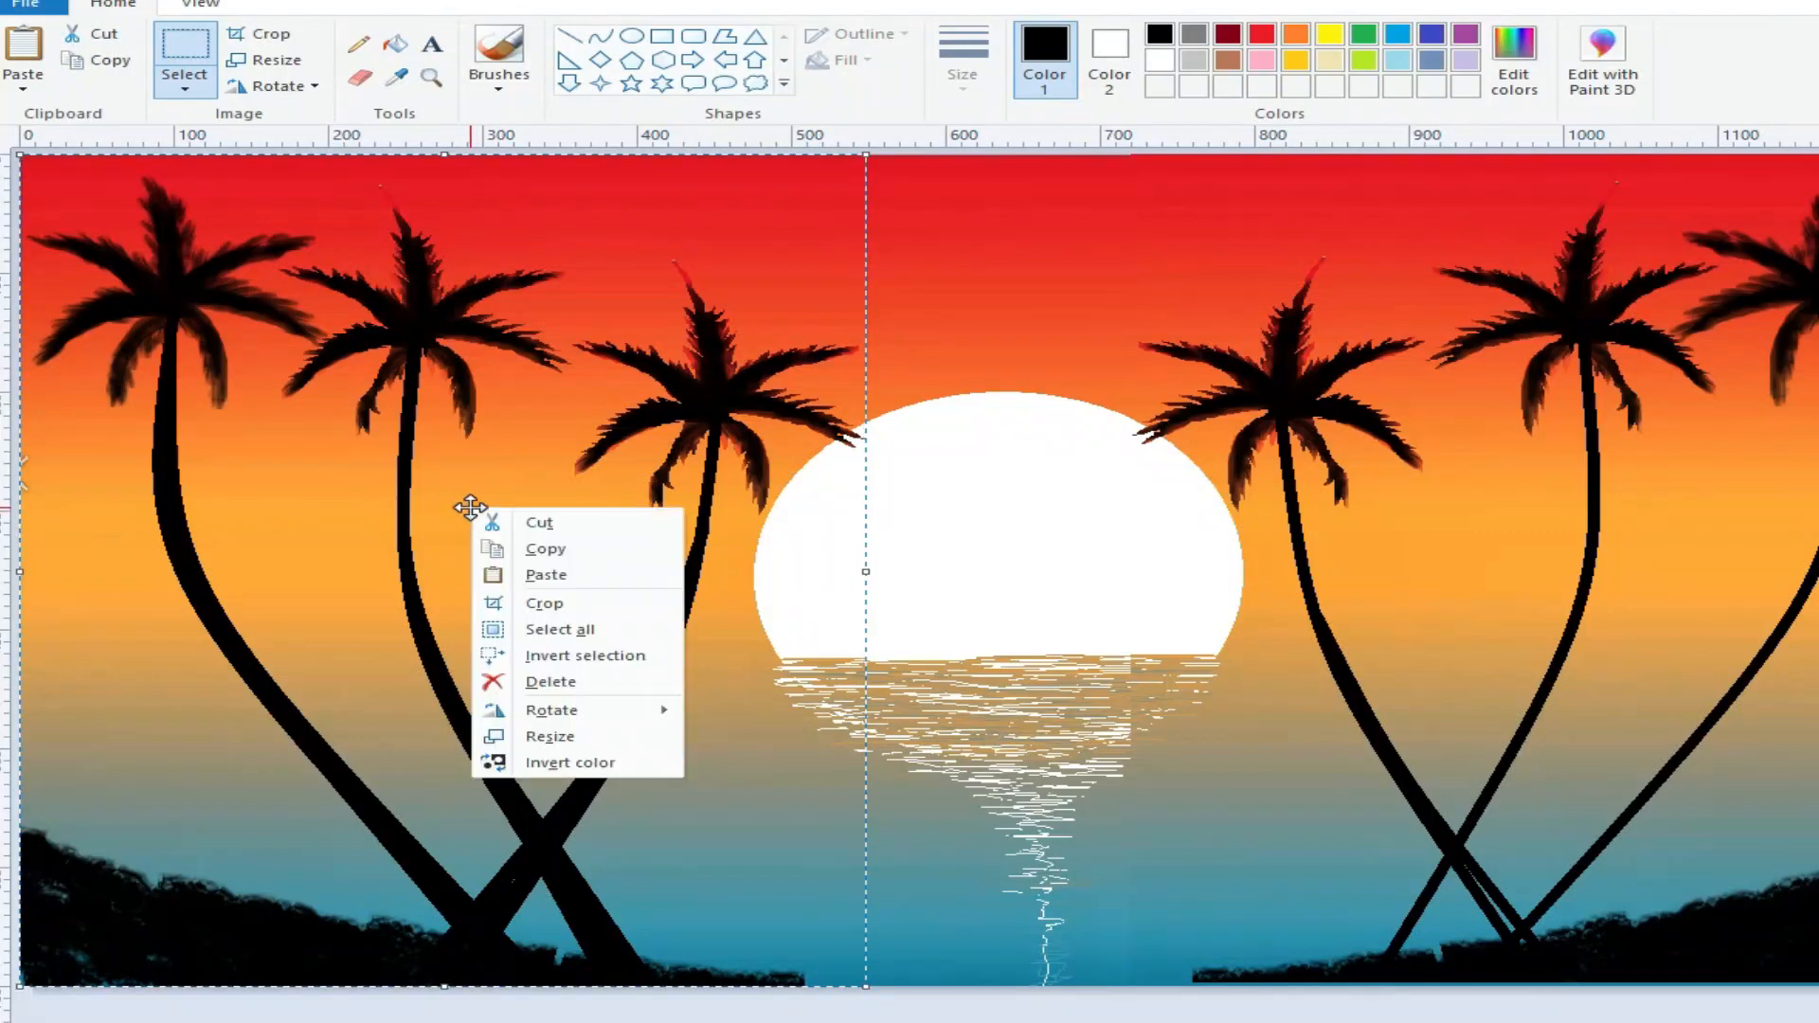
click(550, 550)
Step: Paste the thickened palms, flip them horizontally, and position them over the earlier mirrored palms
click(22, 84)
click(62, 120)
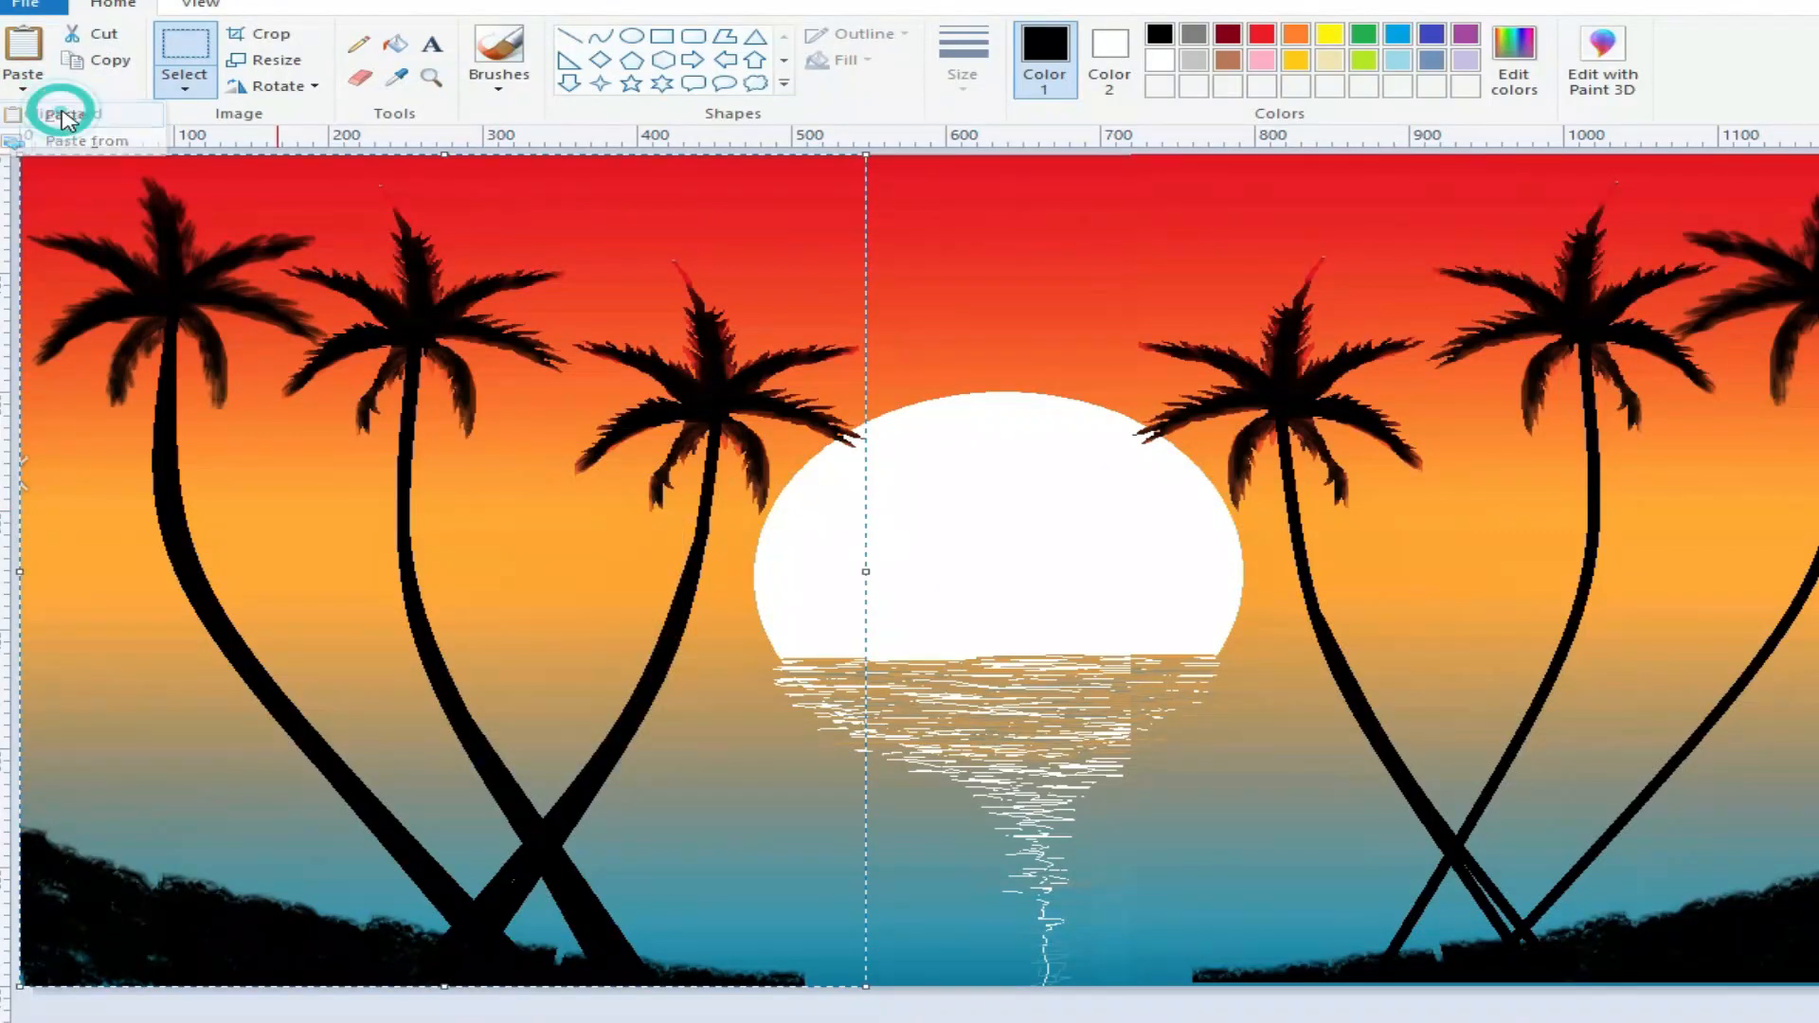
click(296, 87)
click(326, 219)
drag(313, 361, 1432, 366)
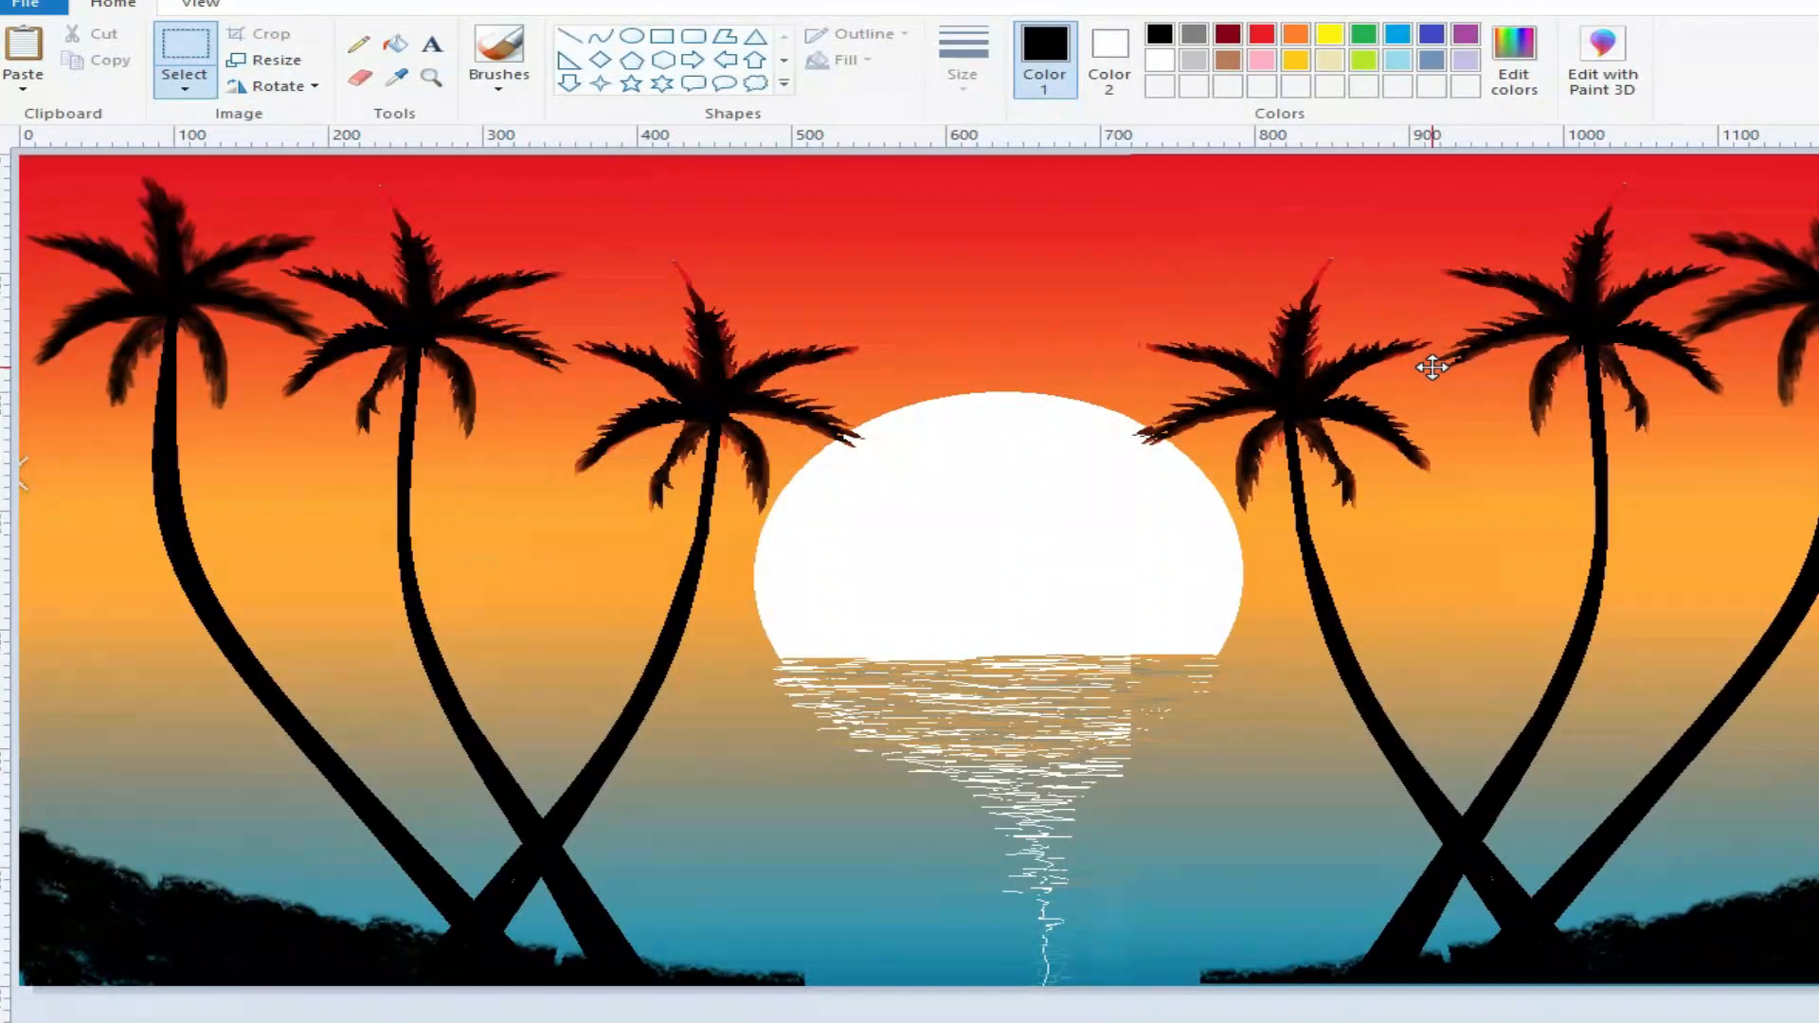
Step: Extend the black shoreline with a brush so both banks taper toward the middle of the water
click(499, 83)
click(962, 75)
click(985, 175)
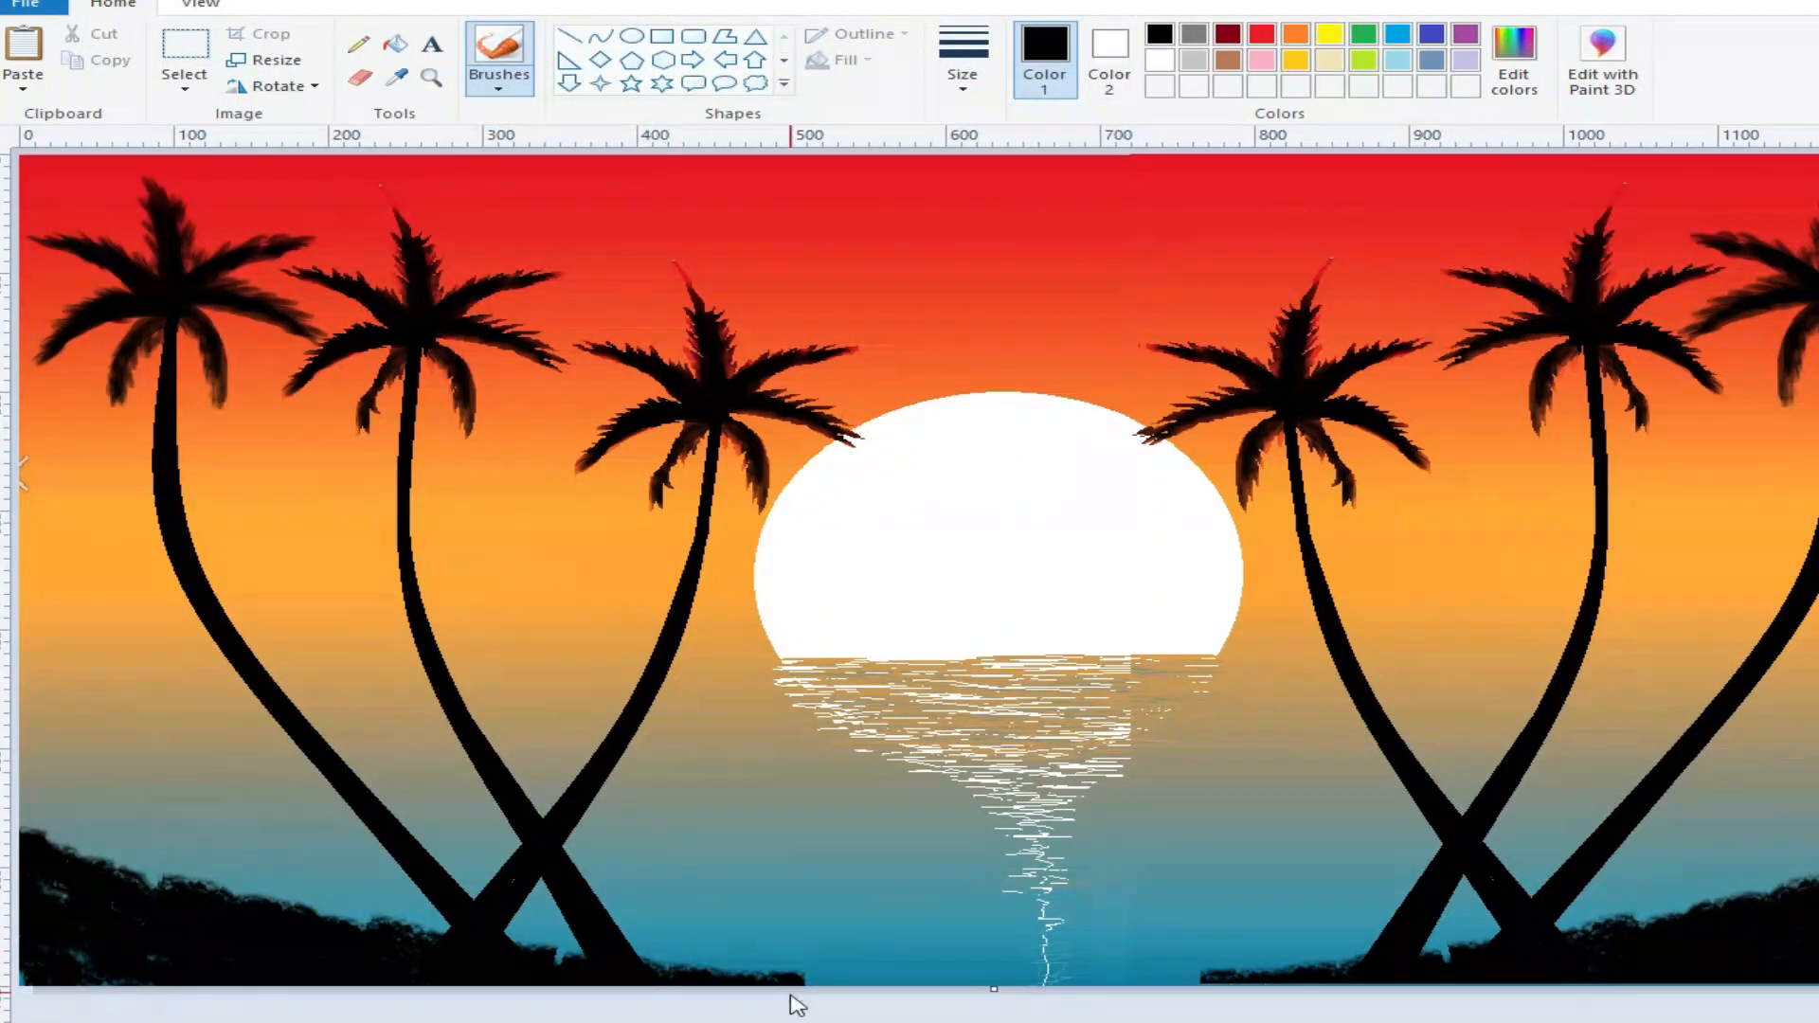
drag(793, 971, 915, 990)
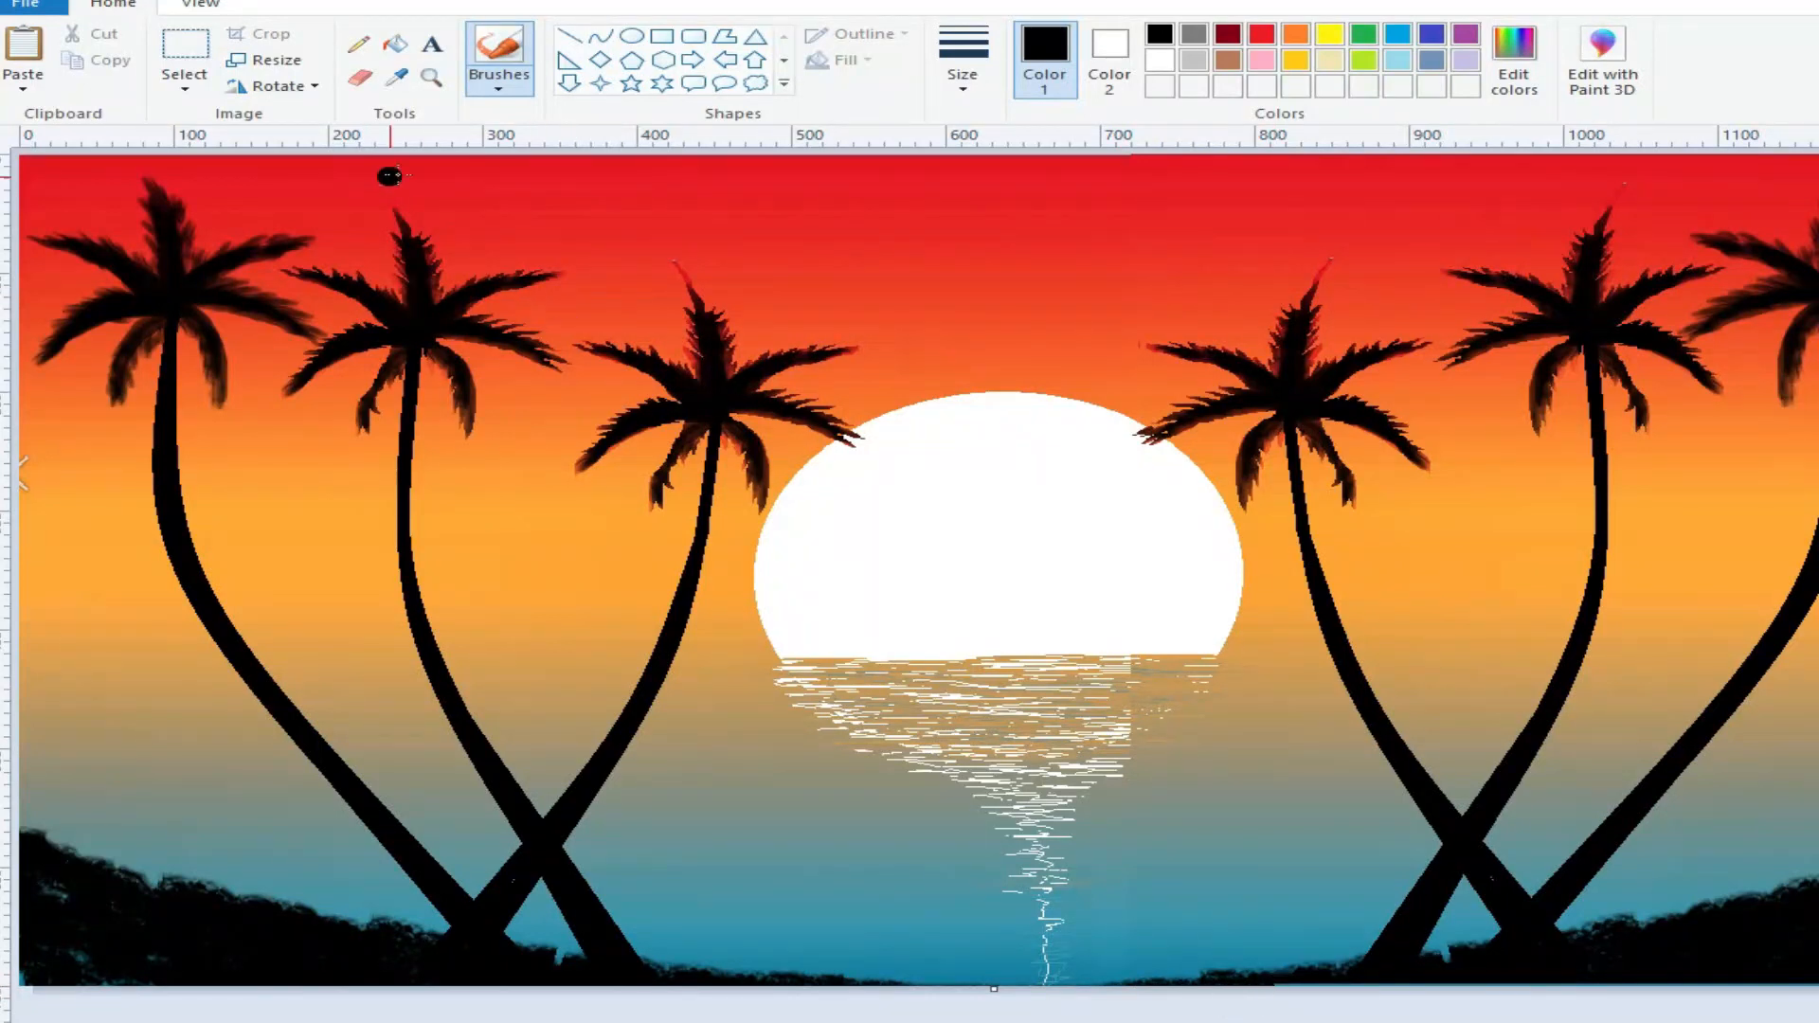
Step: Switch to another brush at a small size and paint short black grass blades on the original bank beside the outer palm's base
click(499, 57)
click(499, 220)
click(963, 66)
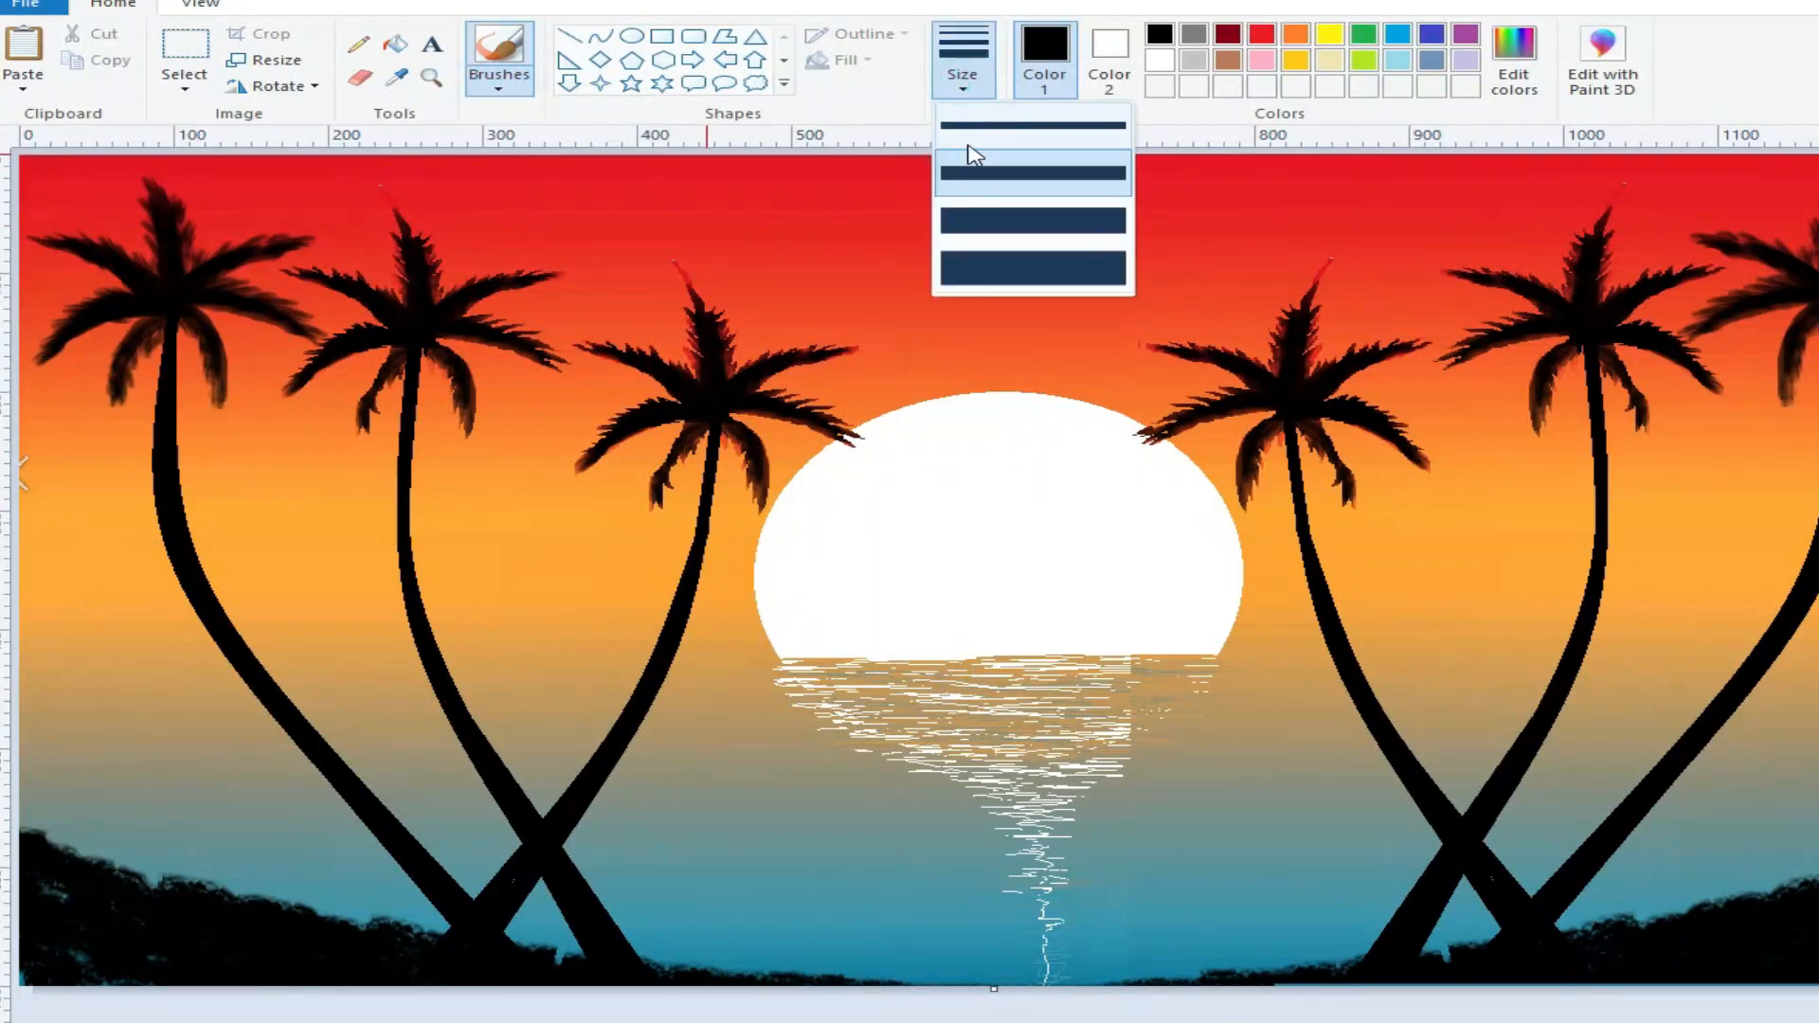
click(970, 133)
mouse_move(377, 909)
mouse_down()
mouse_move(422, 910)
mouse_move(380, 898)
mouse_move(440, 961)
mouse_move(415, 906)
mouse_move(444, 937)
mouse_move(435, 915)
mouse_move(465, 962)
mouse_up()
click(962, 66)
click(985, 163)
mouse_move(328, 910)
mouse_down()
mouse_move(394, 944)
mouse_move(352, 933)
mouse_up()
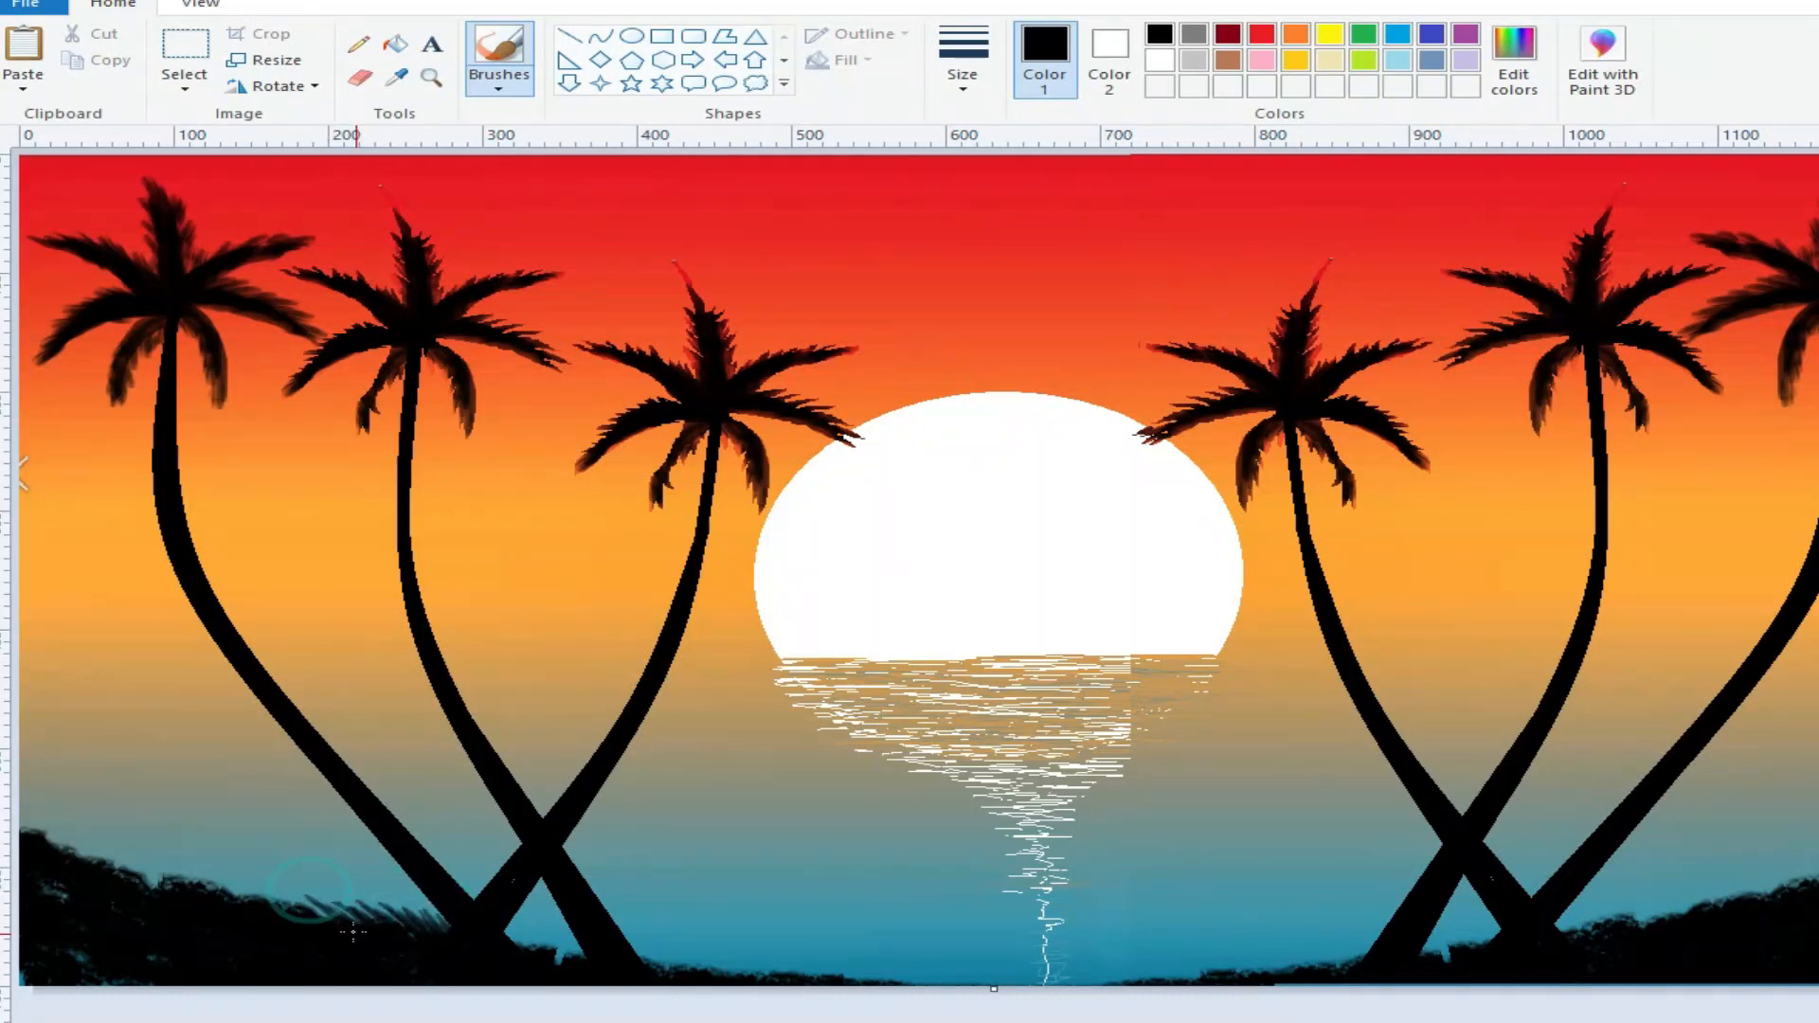
Step: Paint black grass blades along the rest of the original bank, around the trunk bases and down to its tapered tip
mouse_move(574, 937)
mouse_down()
mouse_move(530, 927)
mouse_move(571, 942)
mouse_move(541, 977)
mouse_move(575, 969)
mouse_move(538, 921)
mouse_move(597, 977)
mouse_move(648, 941)
mouse_move(649, 976)
mouse_move(641, 936)
mouse_move(732, 979)
mouse_up()
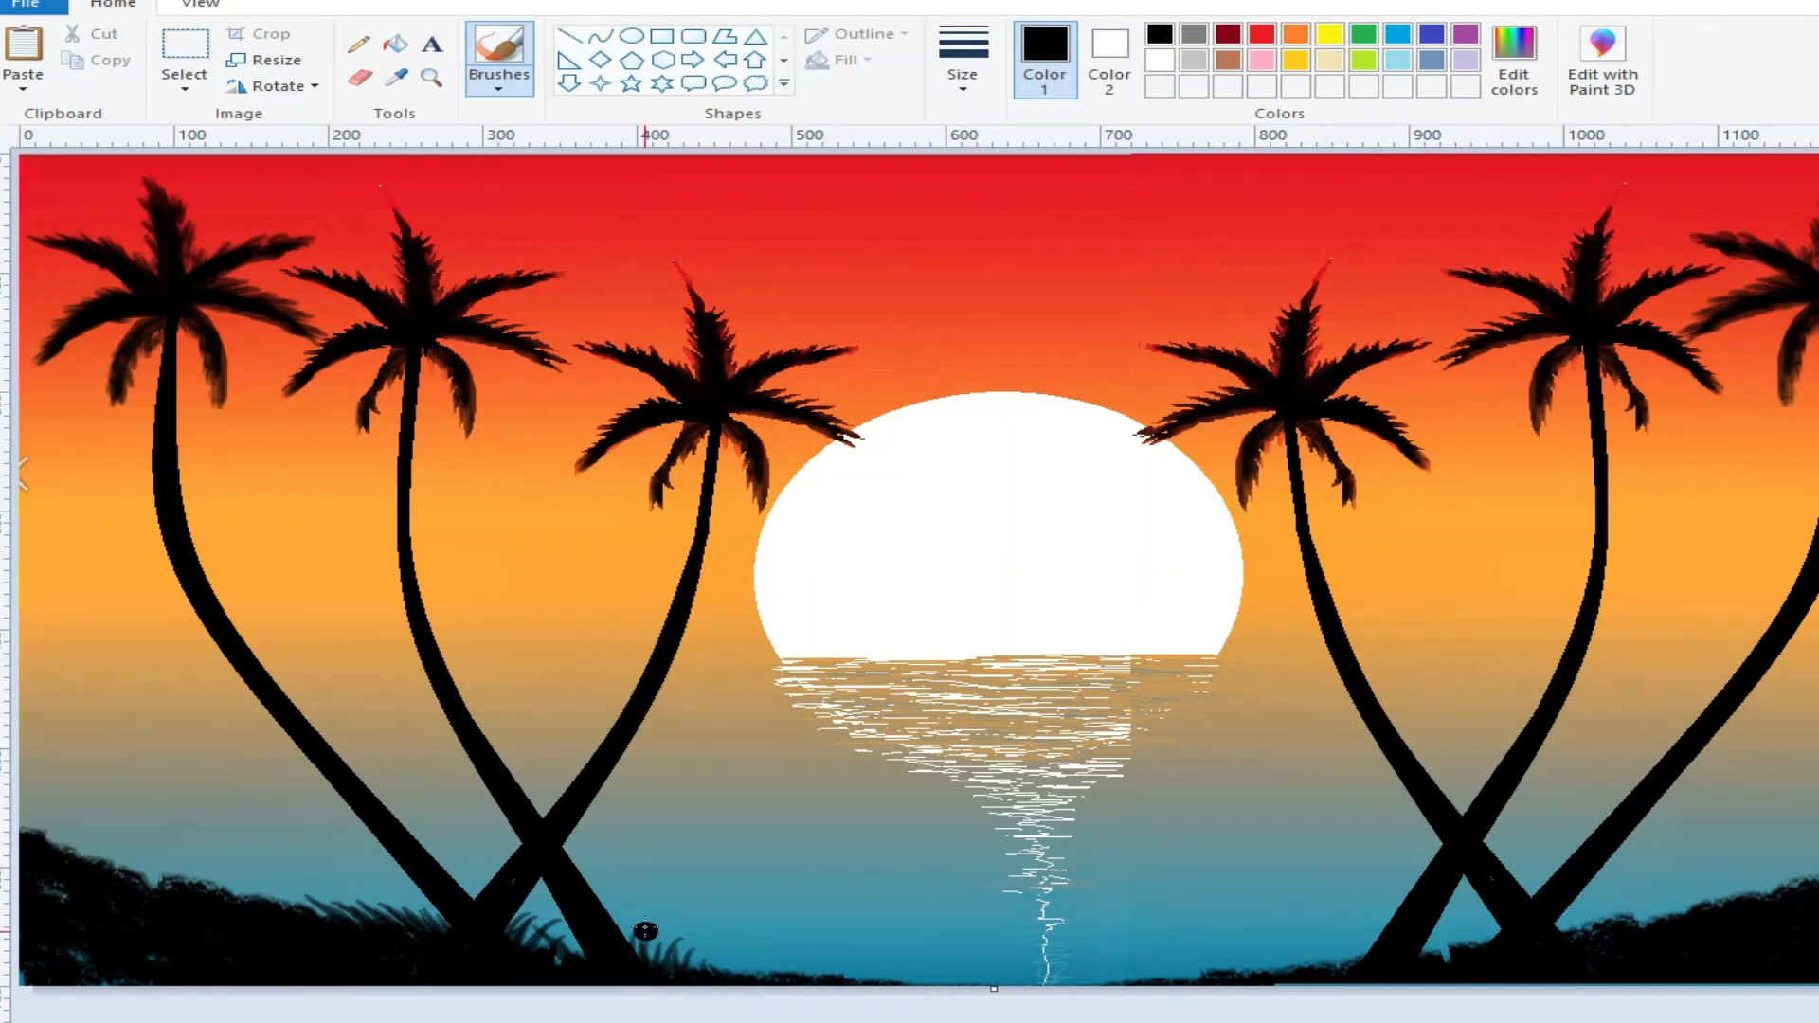
mouse_move(634, 926)
mouse_down()
mouse_move(670, 982)
mouse_move(666, 934)
mouse_move(703, 938)
mouse_move(702, 973)
mouse_move(708, 945)
mouse_move(745, 978)
mouse_move(740, 955)
mouse_move(857, 993)
mouse_up()
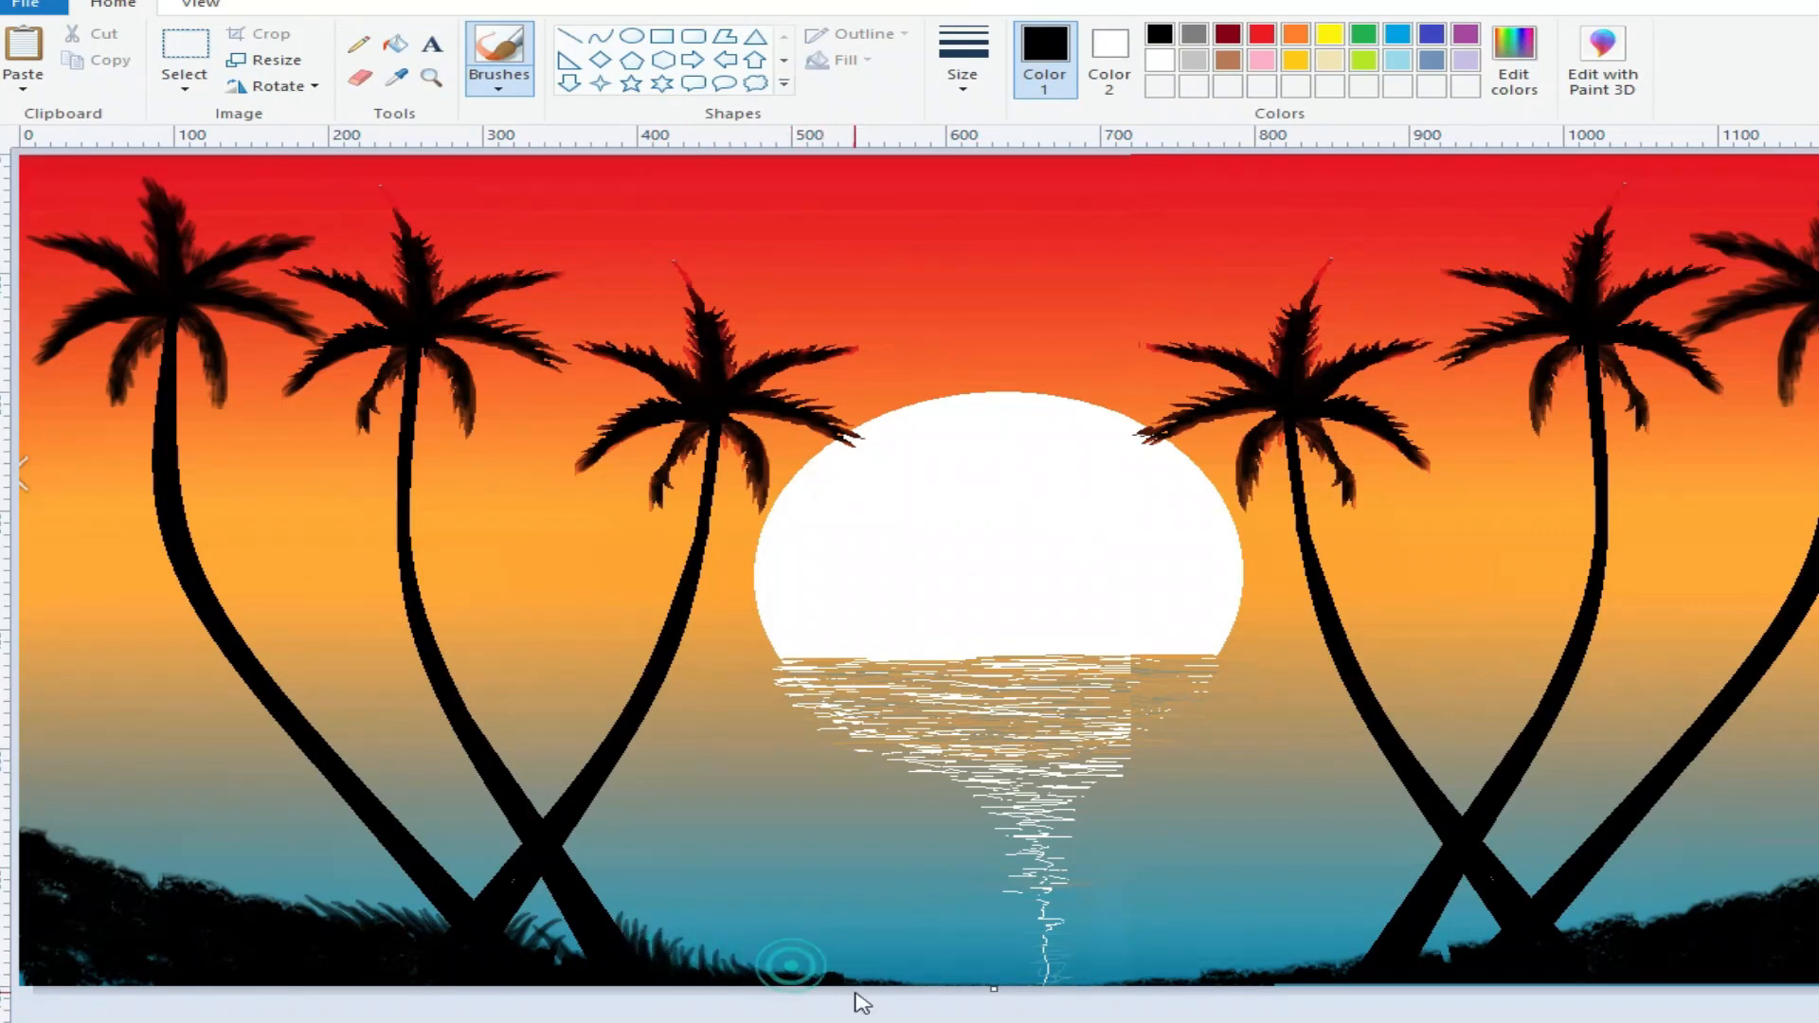
mouse_move(36, 826)
mouse_down()
mouse_move(129, 884)
mouse_move(230, 878)
mouse_move(300, 903)
mouse_move(248, 900)
mouse_move(321, 911)
mouse_move(425, 974)
mouse_up()
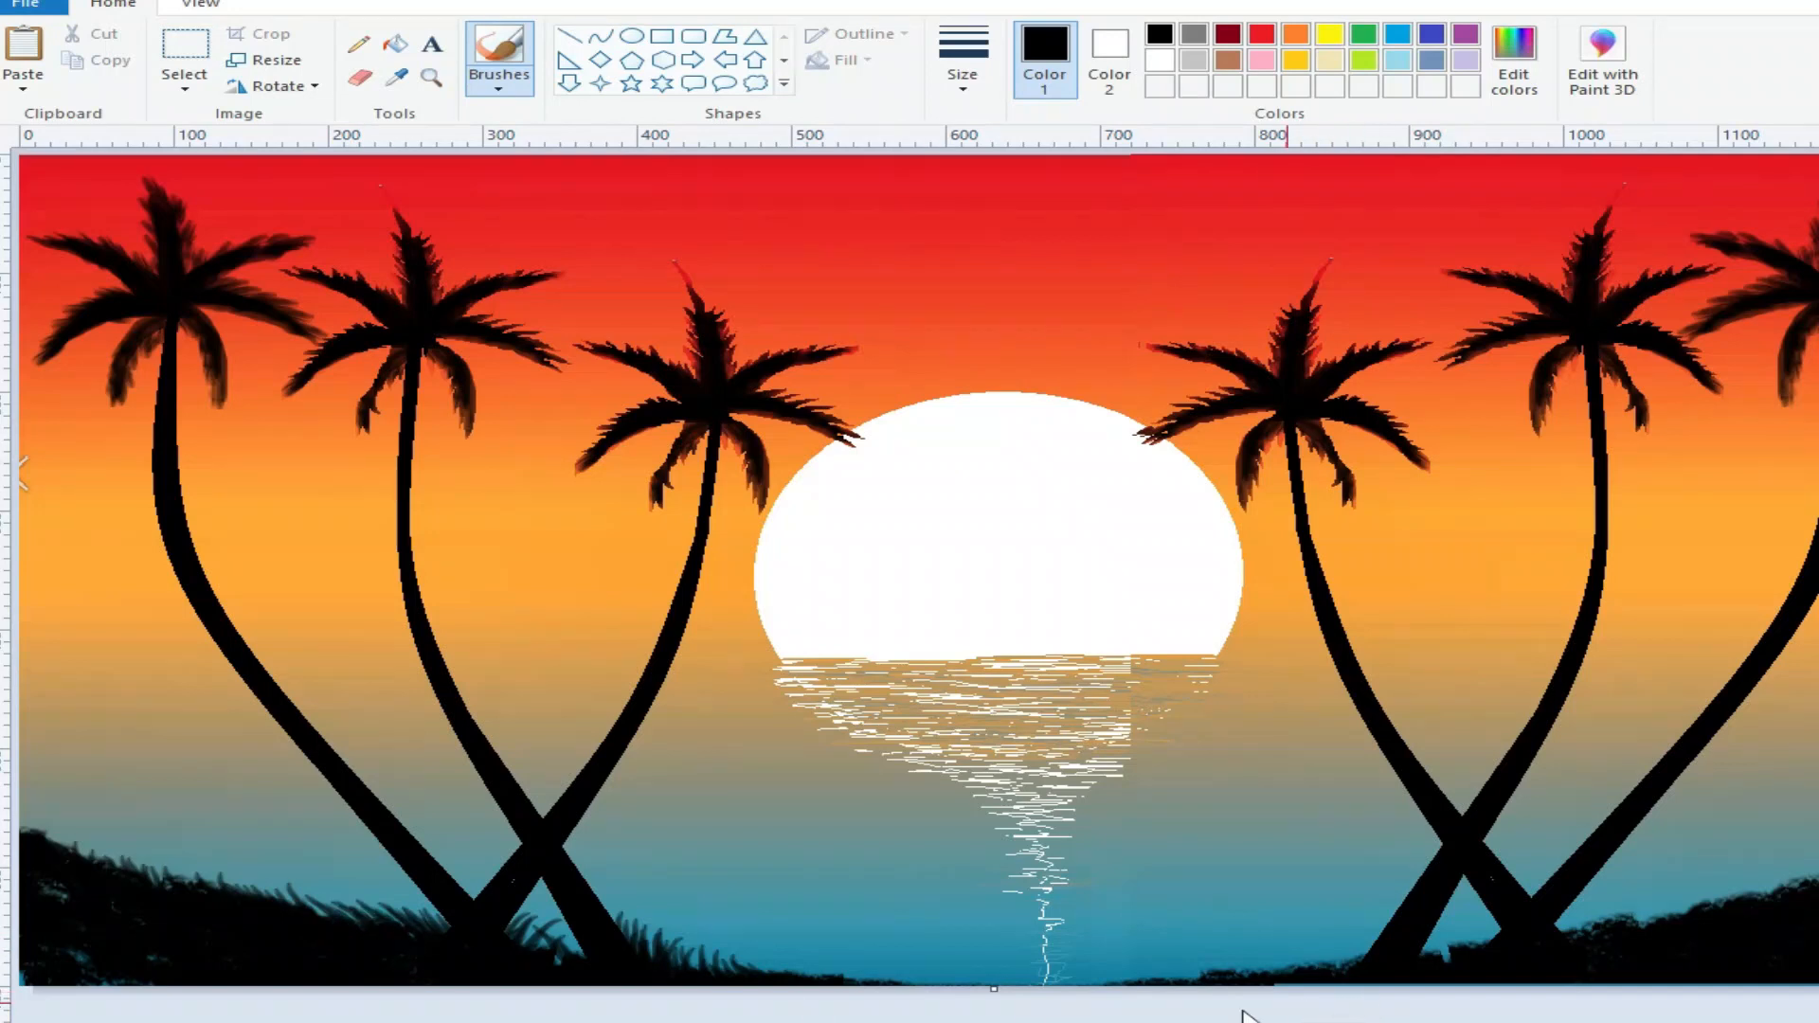
mouse_move(555, 934)
mouse_down()
mouse_move(594, 959)
mouse_move(560, 954)
mouse_move(595, 942)
mouse_up()
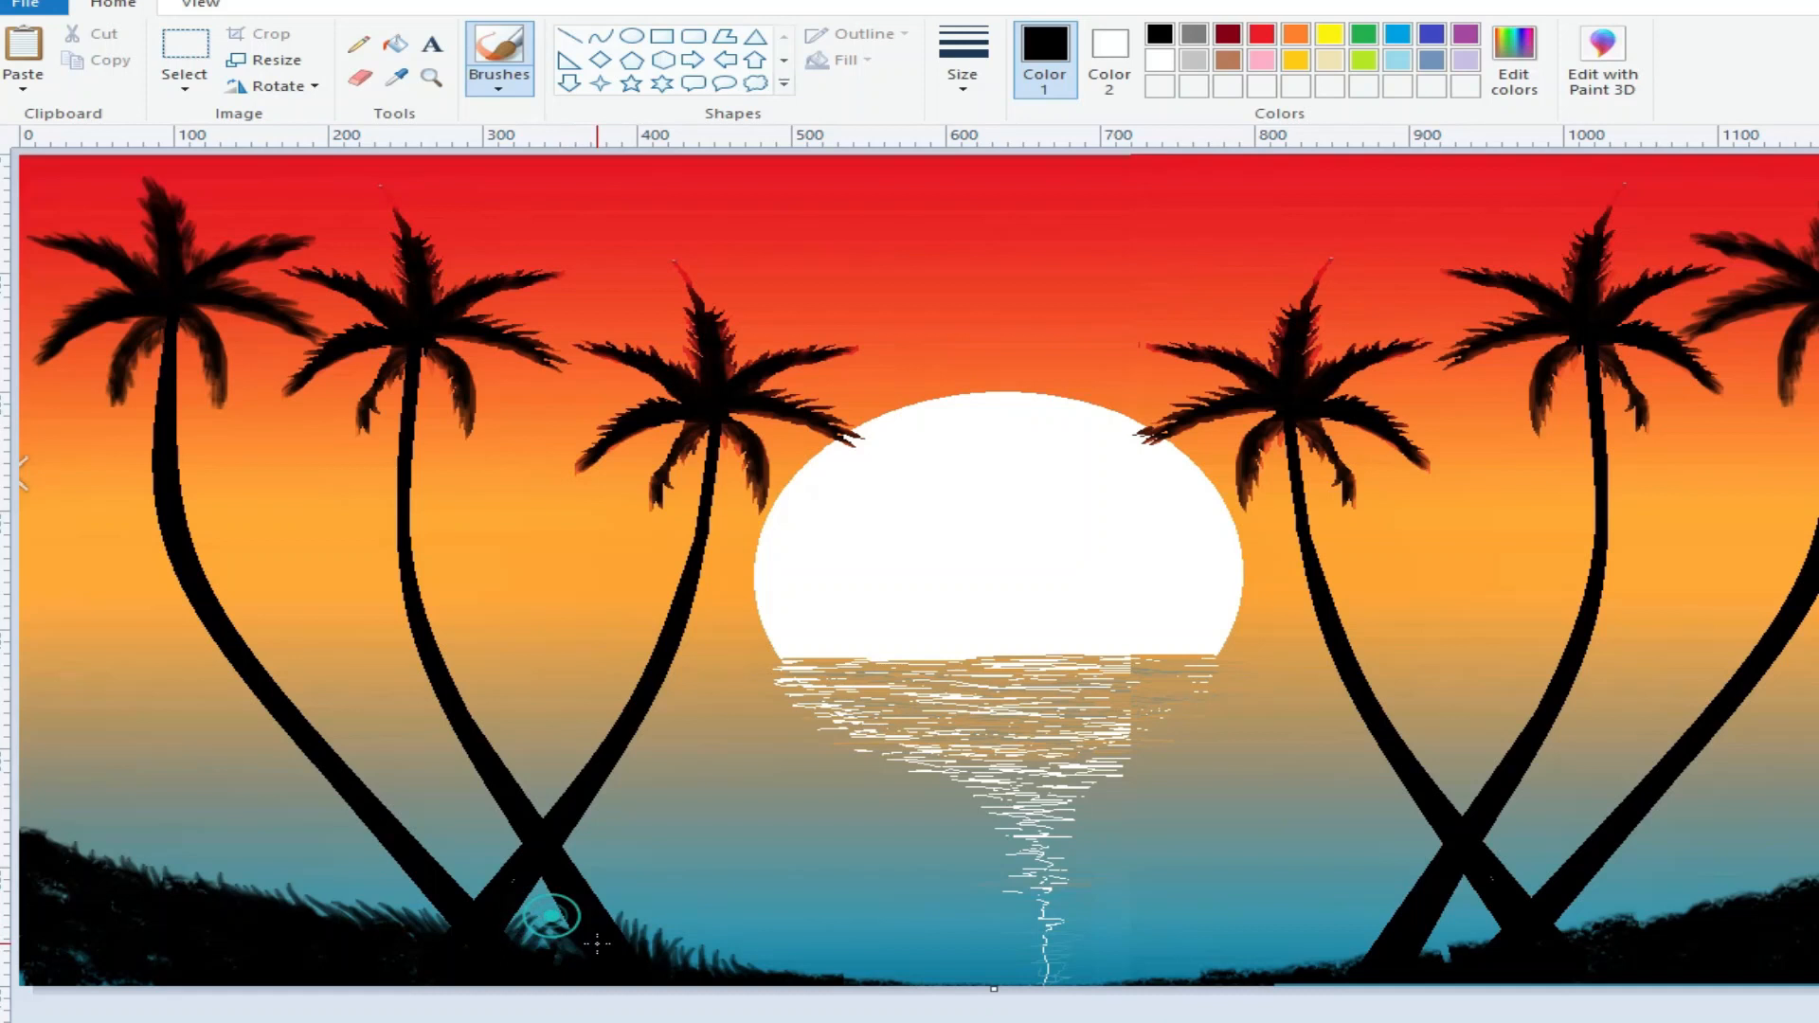
click(525, 938)
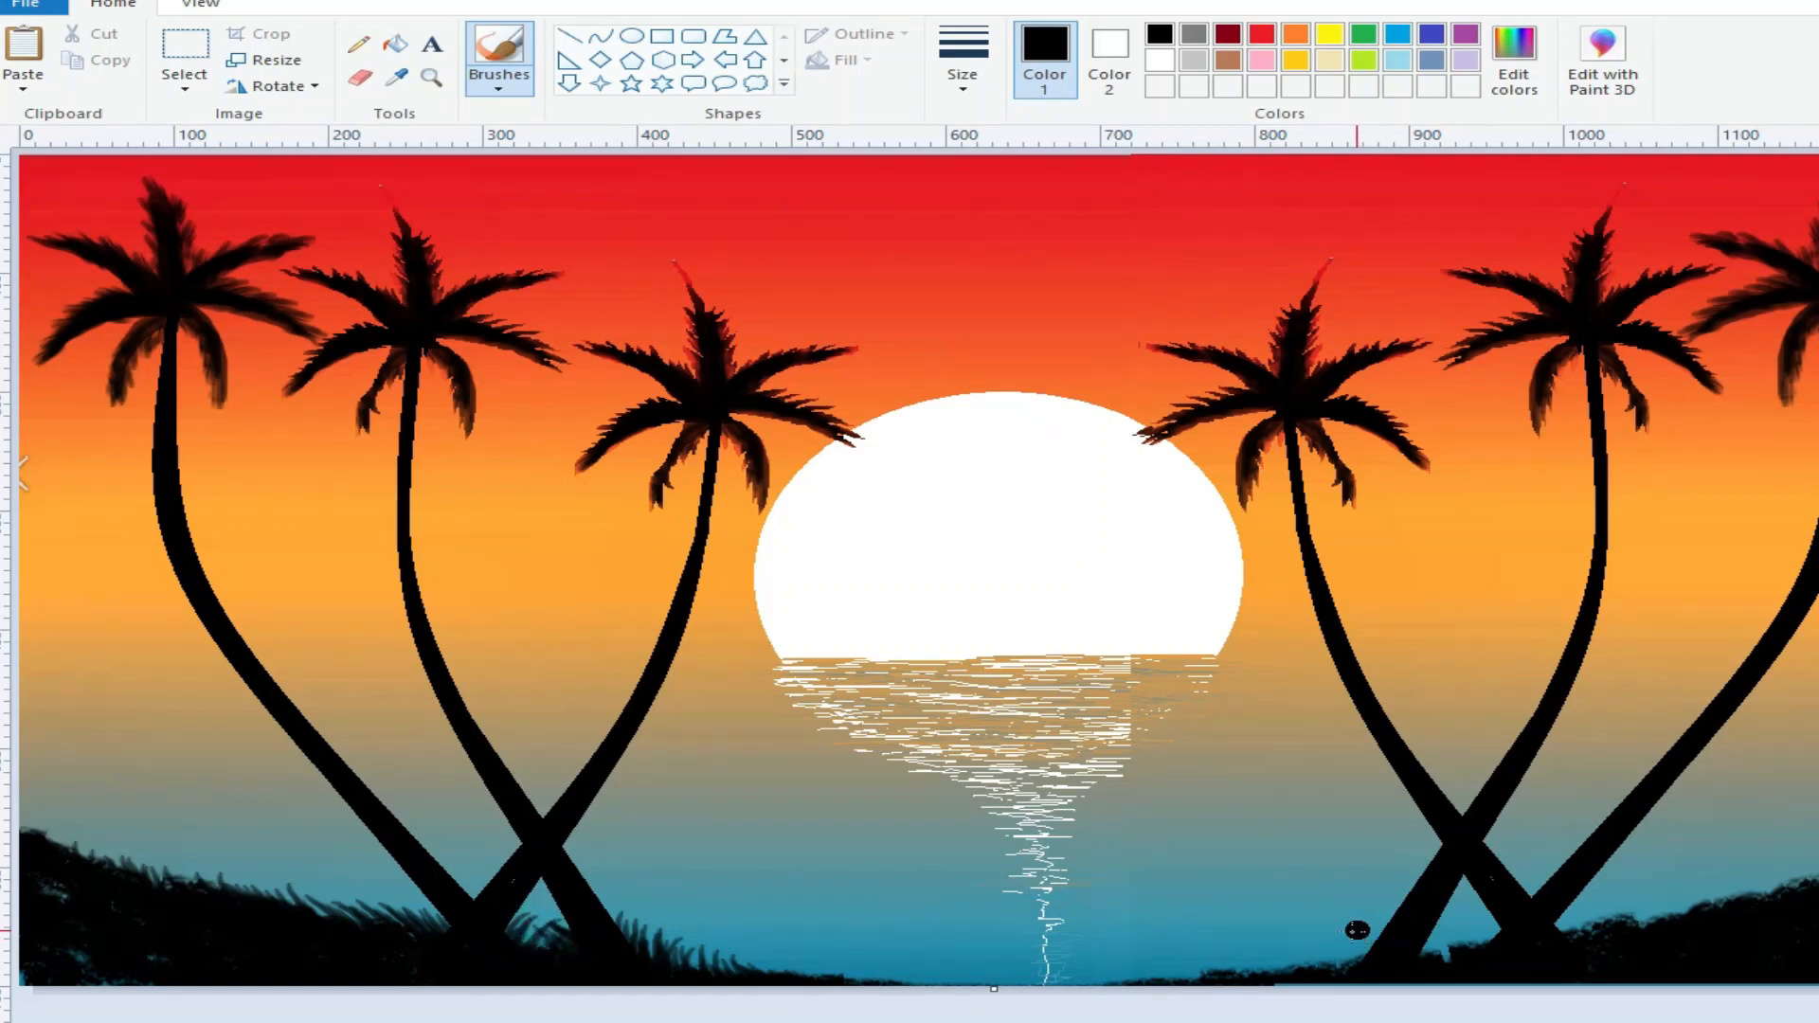
Step: Paint black grass blades along the whole mirrored bank, including around the trunk bases
mouse_move(1381, 912)
mouse_down()
mouse_move(1288, 964)
mouse_move(1336, 932)
mouse_move(1359, 966)
mouse_move(1381, 951)
mouse_move(1372, 969)
mouse_move(1361, 918)
mouse_move(1362, 964)
mouse_move(1392, 910)
mouse_move(1306, 956)
mouse_move(1193, 974)
mouse_move(1322, 979)
mouse_up()
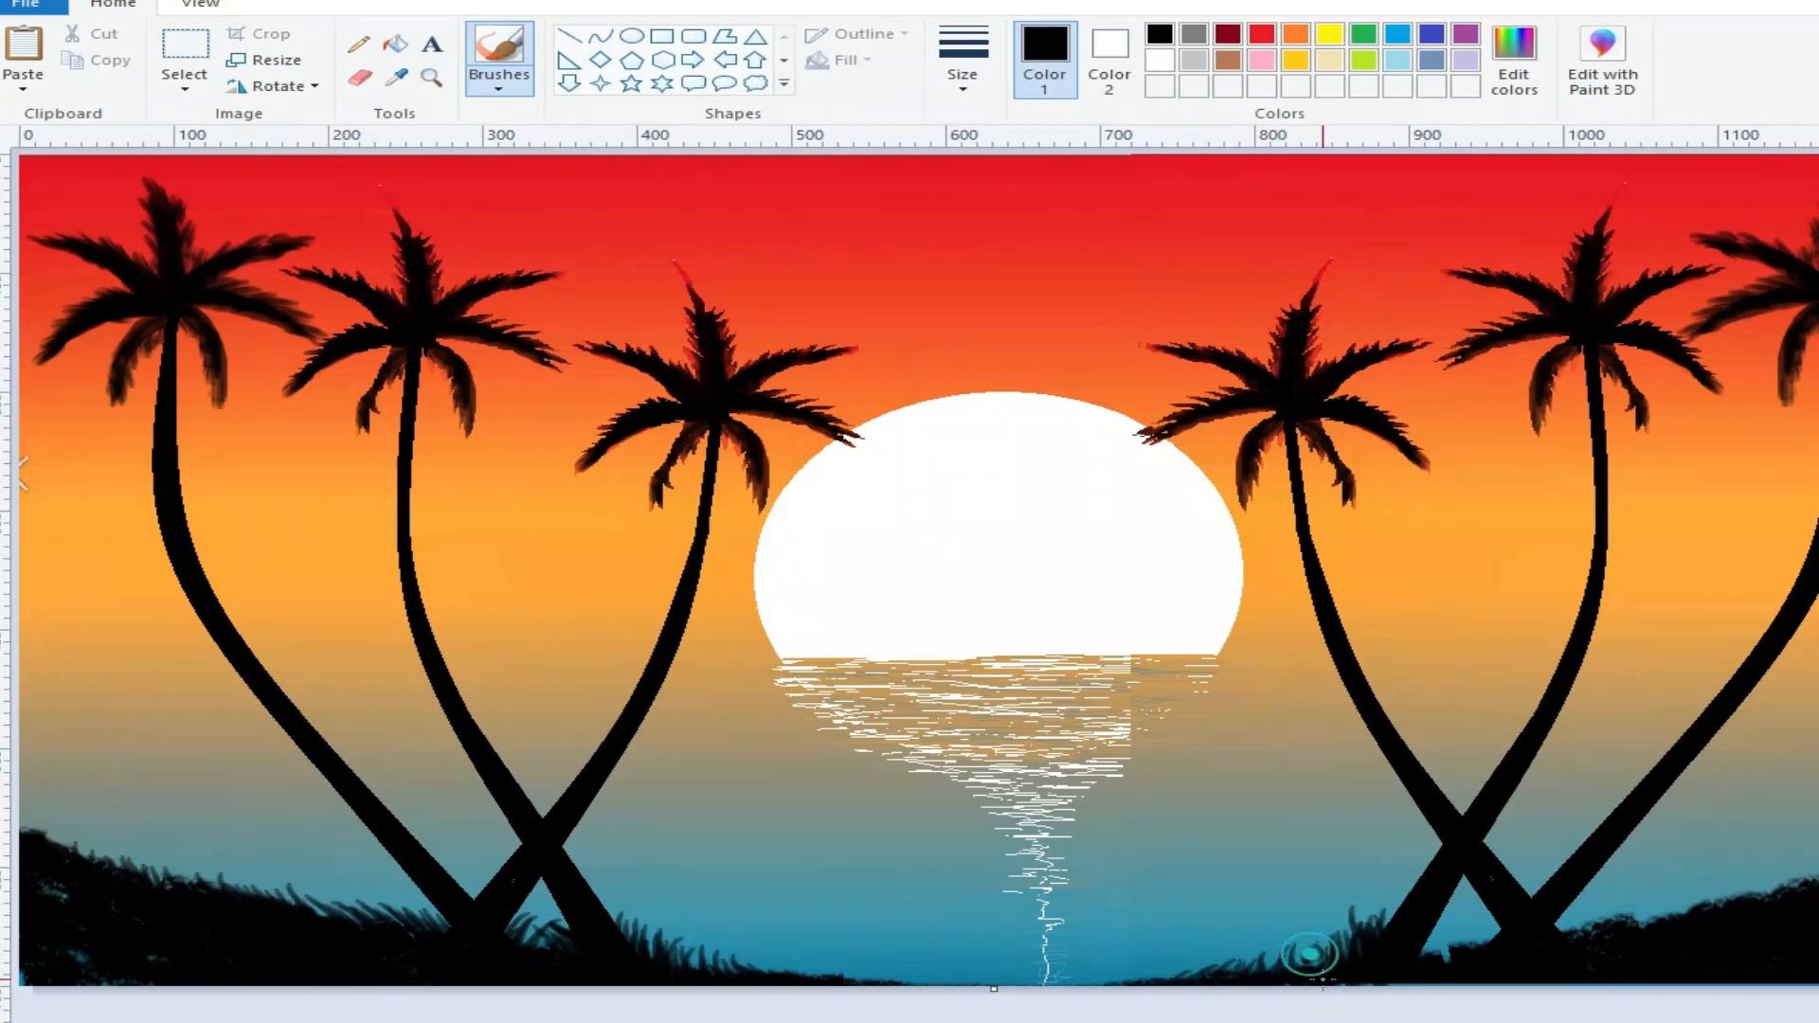
mouse_move(1481, 931)
mouse_down()
mouse_move(1415, 950)
mouse_move(1516, 922)
mouse_move(1527, 897)
mouse_up()
mouse_move(1576, 901)
mouse_down()
mouse_move(1548, 946)
mouse_move(1622, 915)
mouse_move(1570, 938)
mouse_move(1611, 921)
mouse_move(1606, 900)
mouse_move(1574, 914)
mouse_move(1612, 893)
mouse_move(1629, 905)
mouse_move(1605, 919)
mouse_move(1639, 941)
mouse_up()
mouse_move(1476, 918)
mouse_down()
mouse_move(1512, 925)
mouse_move(1453, 935)
mouse_up()
click(1453, 933)
mouse_move(1681, 893)
mouse_down()
mouse_move(1654, 914)
mouse_move(1715, 912)
mouse_up()
drag(1770, 879, 1747, 901)
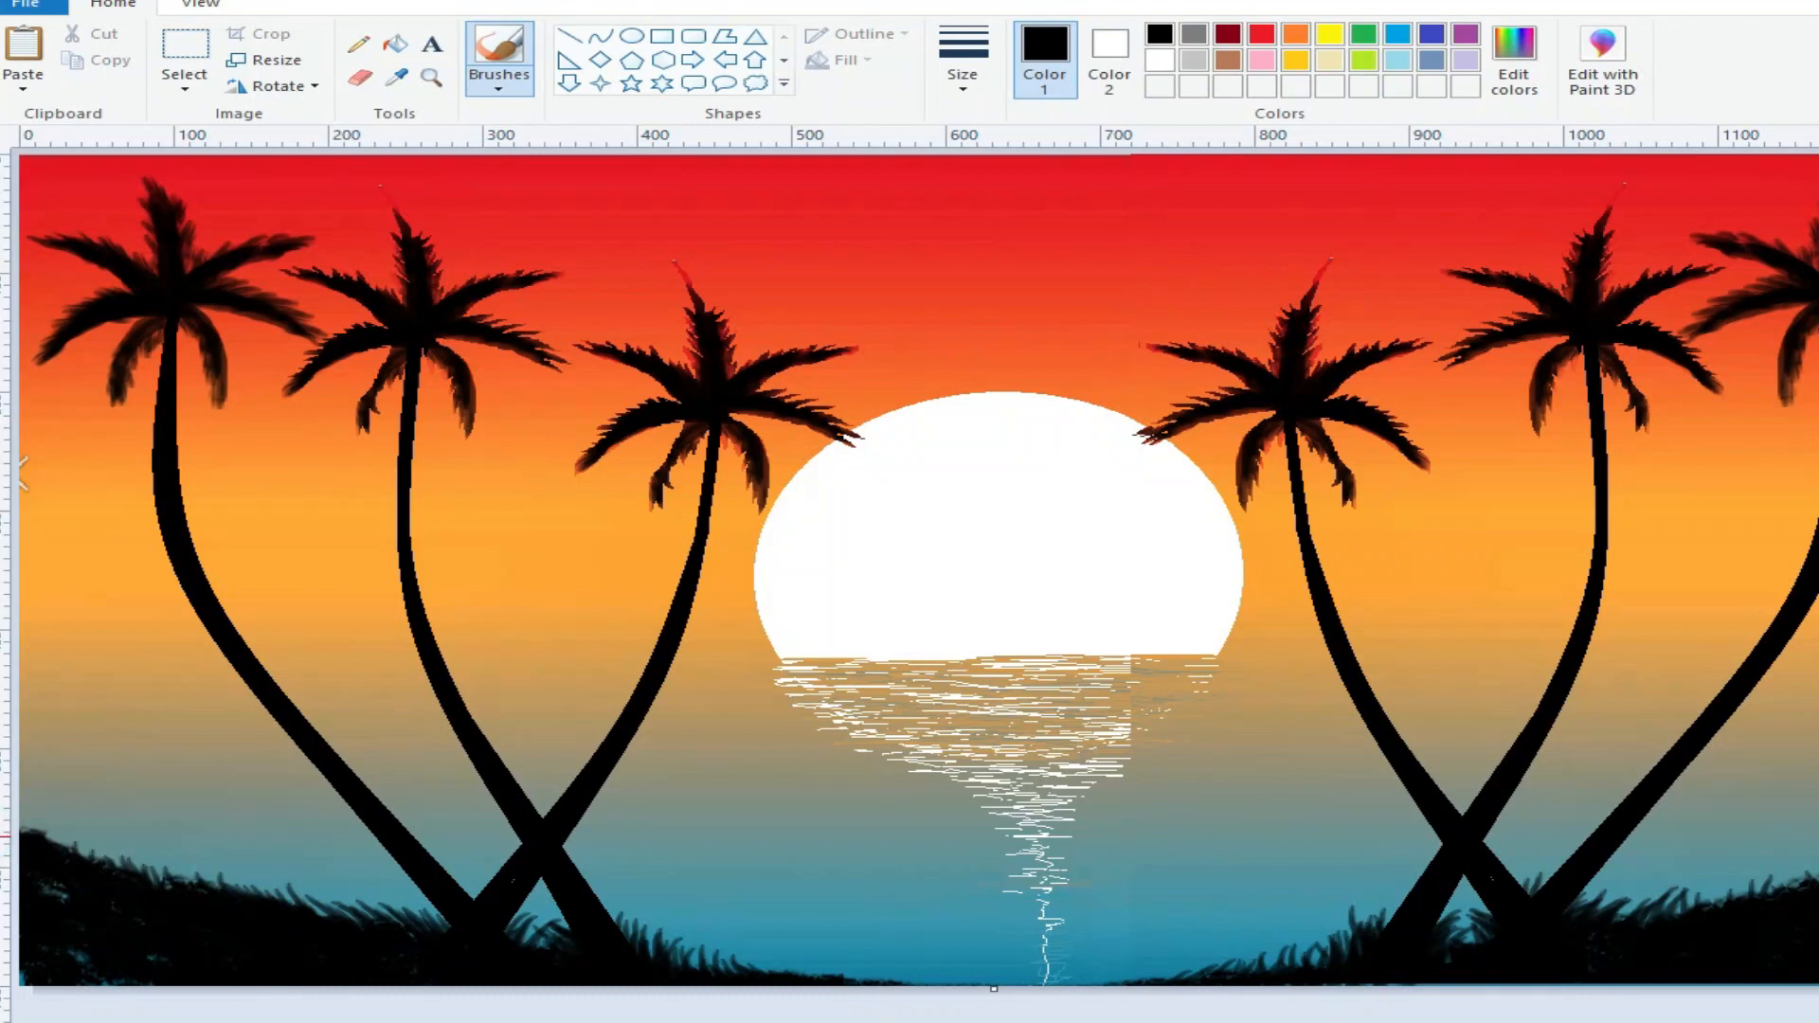
mouse_move(1788, 870)
mouse_down()
mouse_move(1706, 917)
mouse_move(1797, 877)
mouse_up()
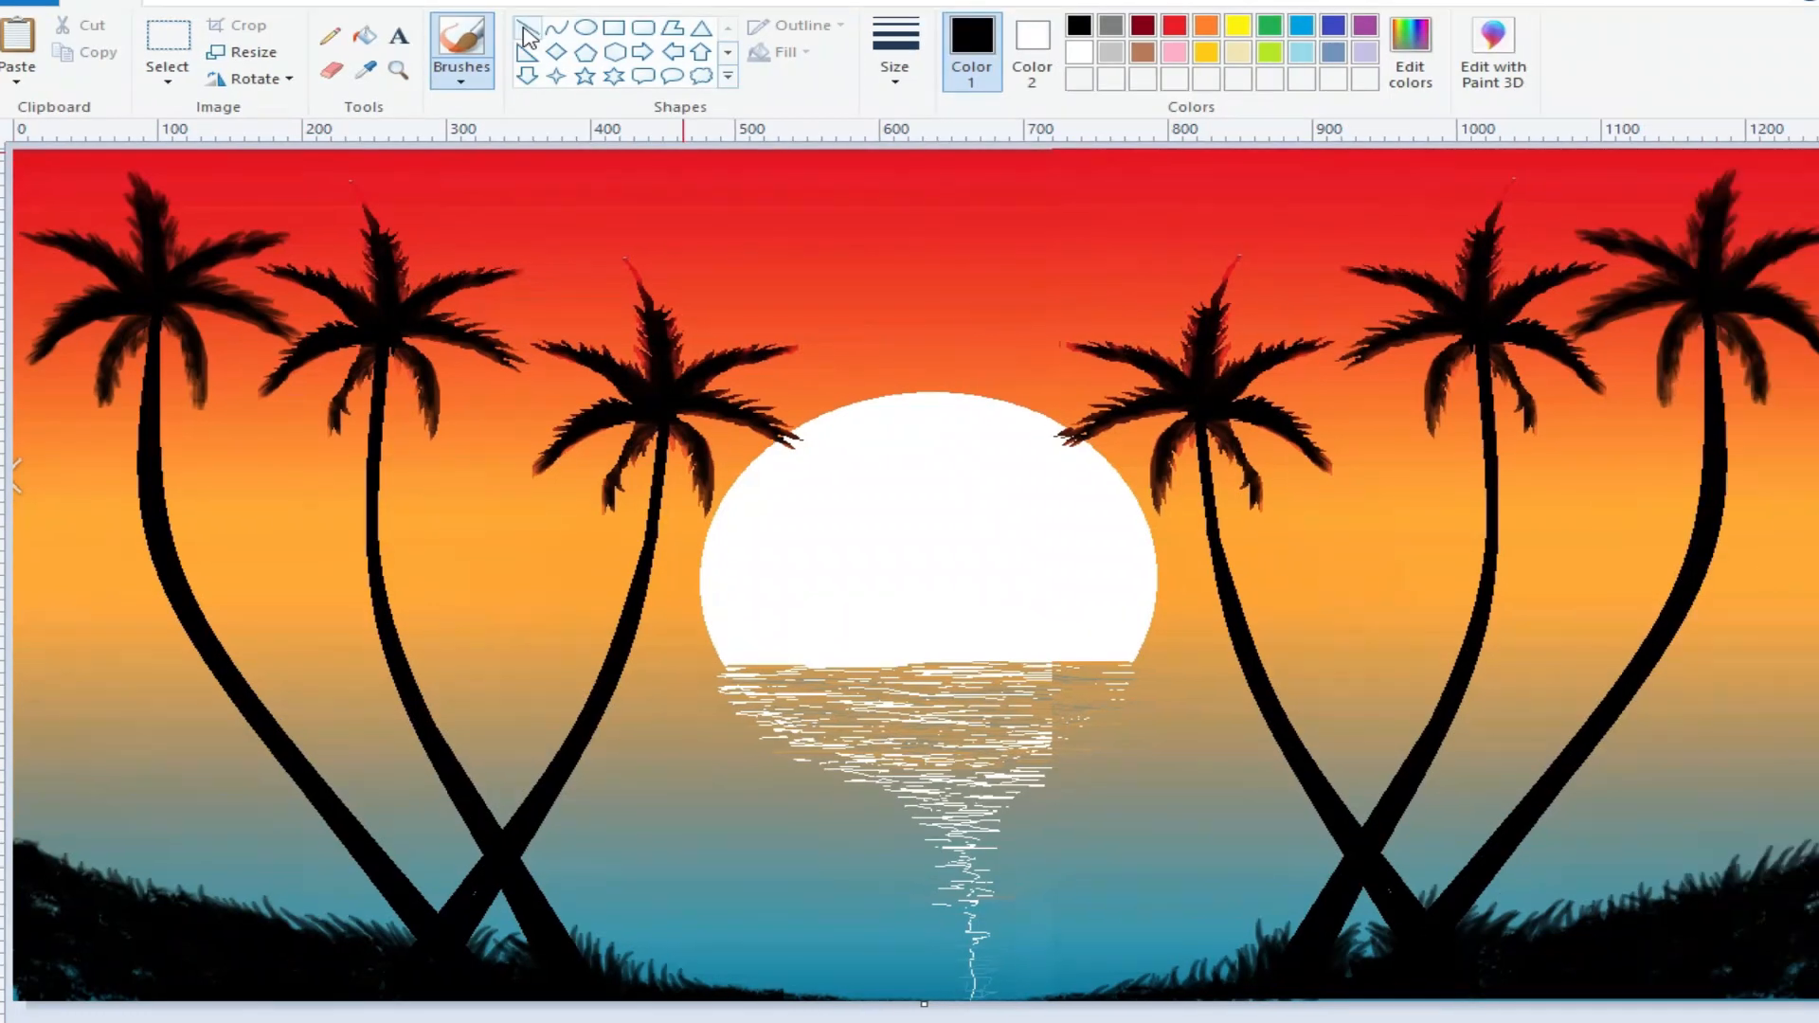
Step: Draw a thin, straight black horizon line across the full canvas at the base of the sun
click(568, 36)
click(963, 52)
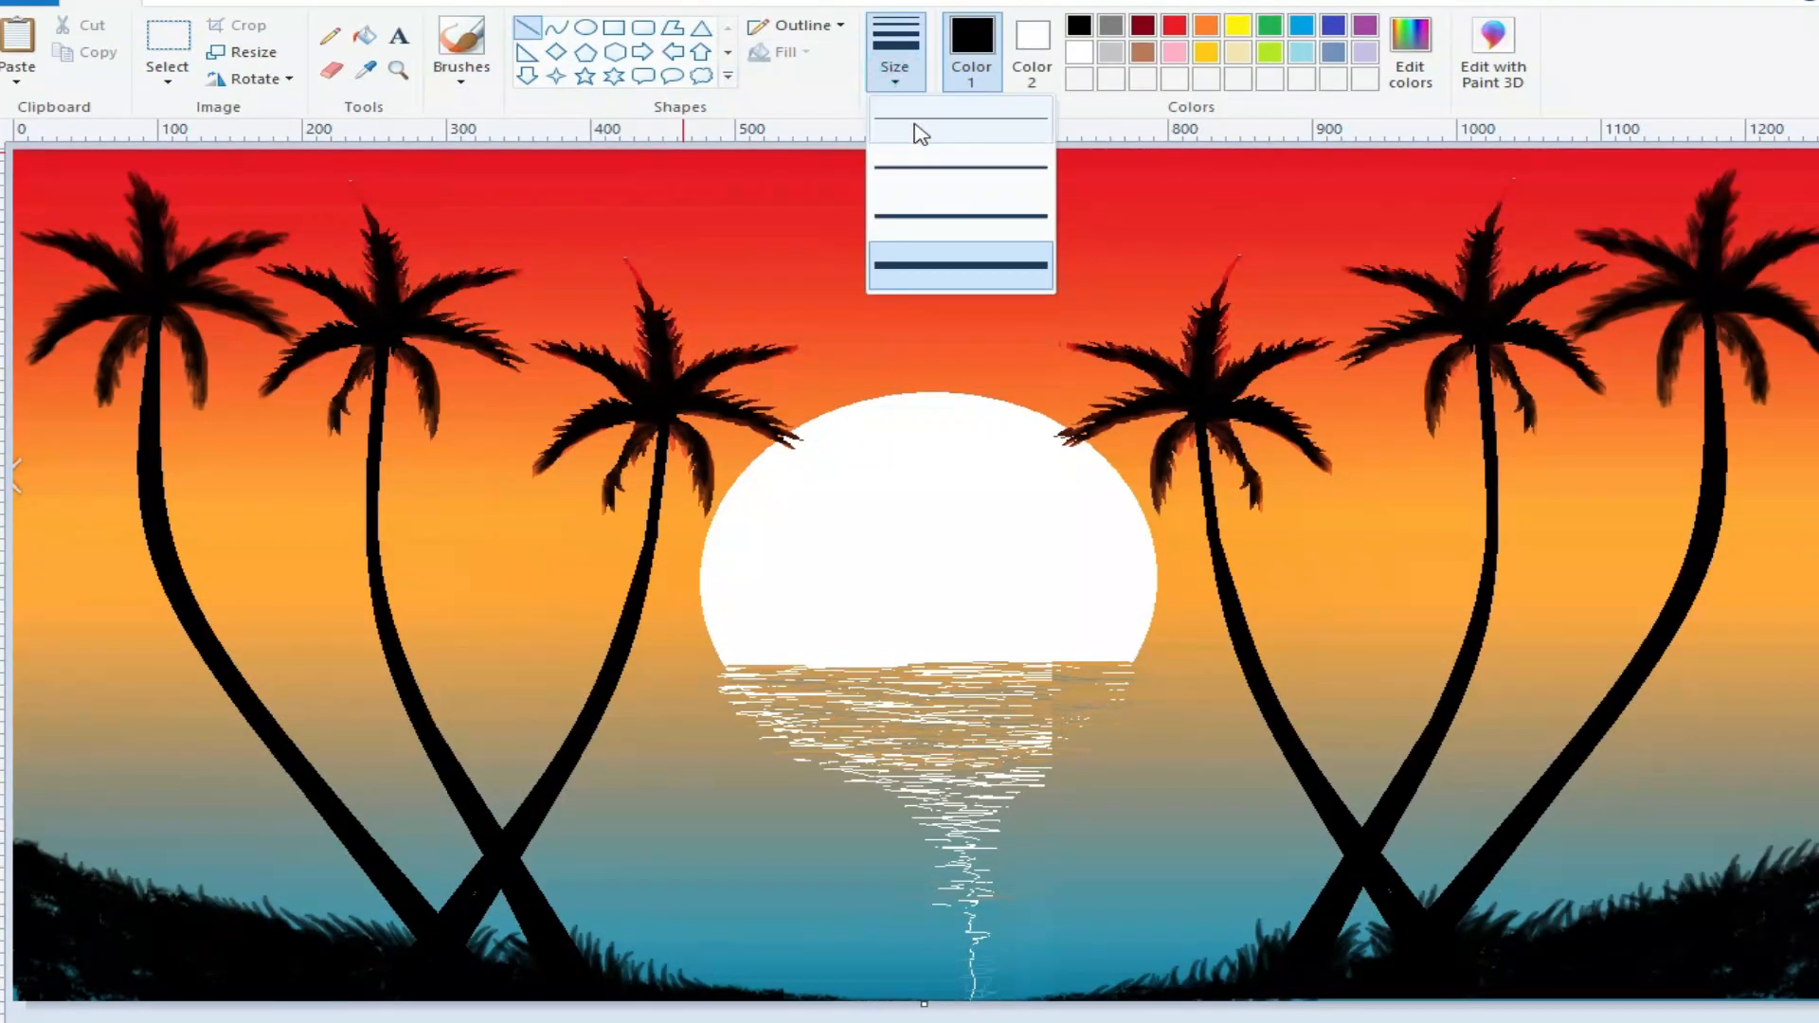
click(924, 166)
mouse_move(14, 646)
mouse_down()
mouse_move(958, 675)
mouse_move(1815, 654)
mouse_move(1814, 635)
mouse_up()
drag(956, 642, 952, 662)
drag(1815, 661, 1816, 665)
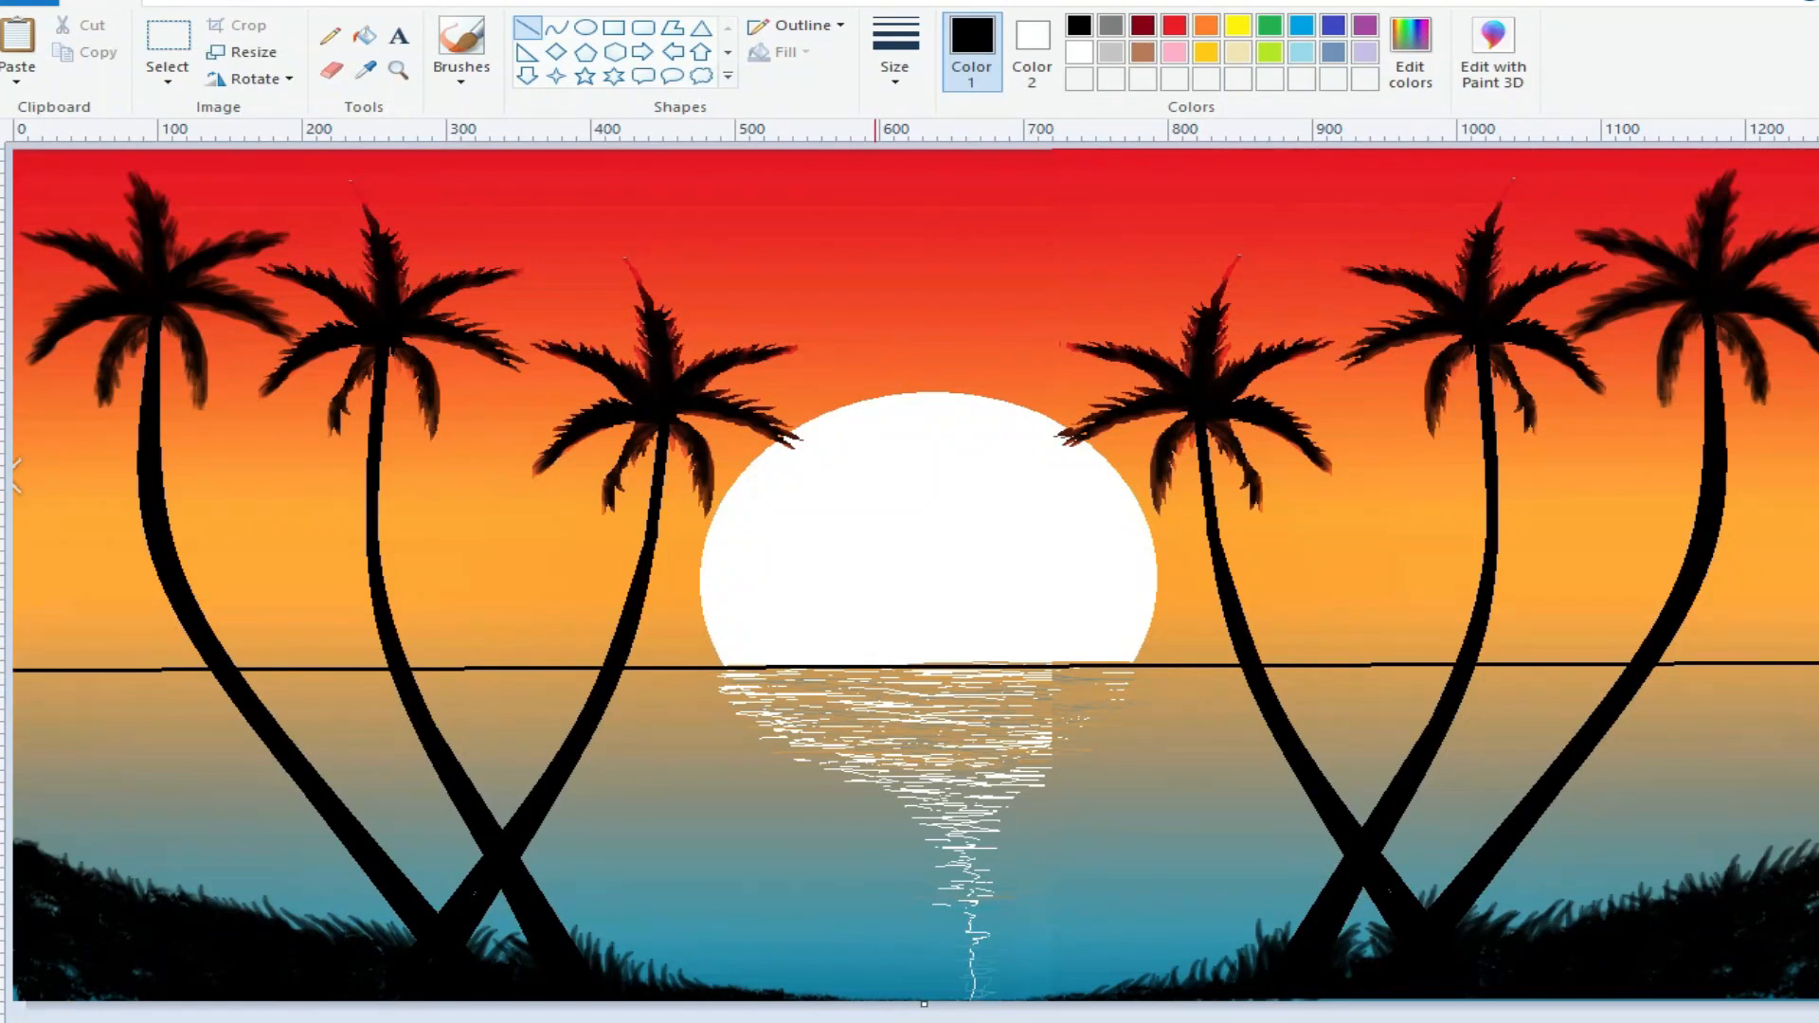
Step: Paint low black hills along the horizon across the sun's base, using a brush at the thinnest size
click(462, 77)
click(518, 168)
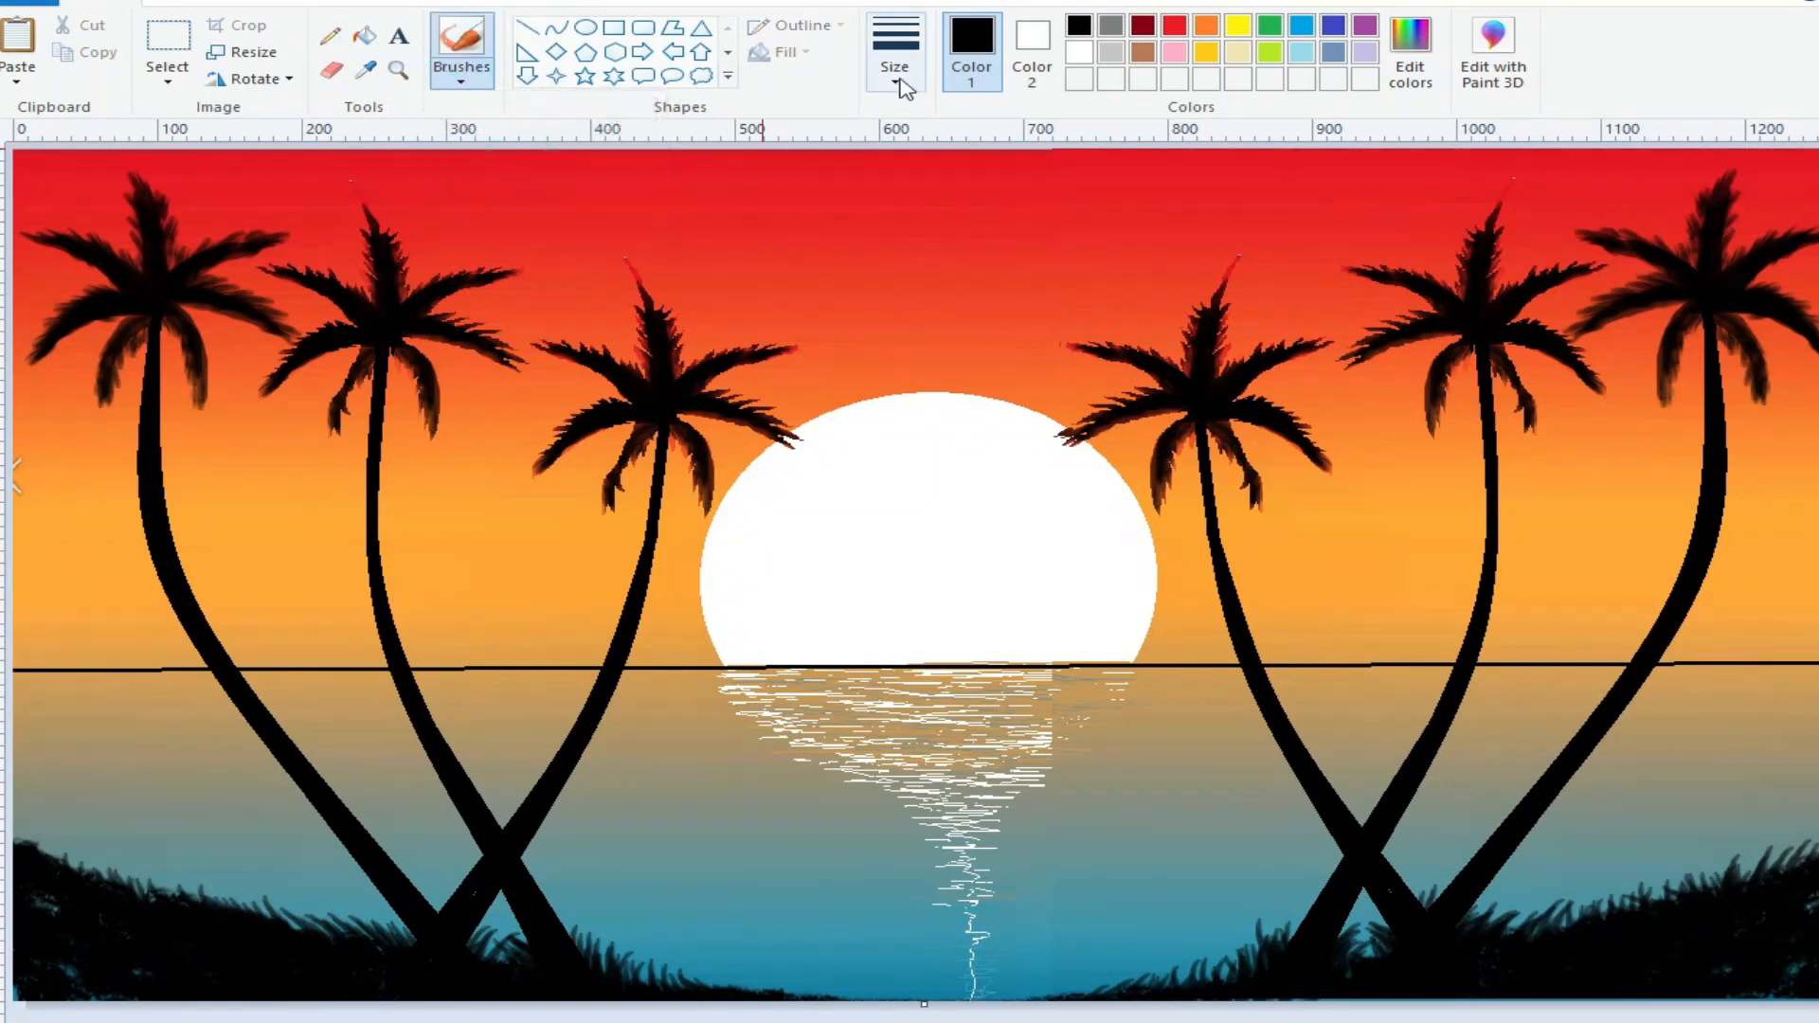
click(895, 81)
click(911, 163)
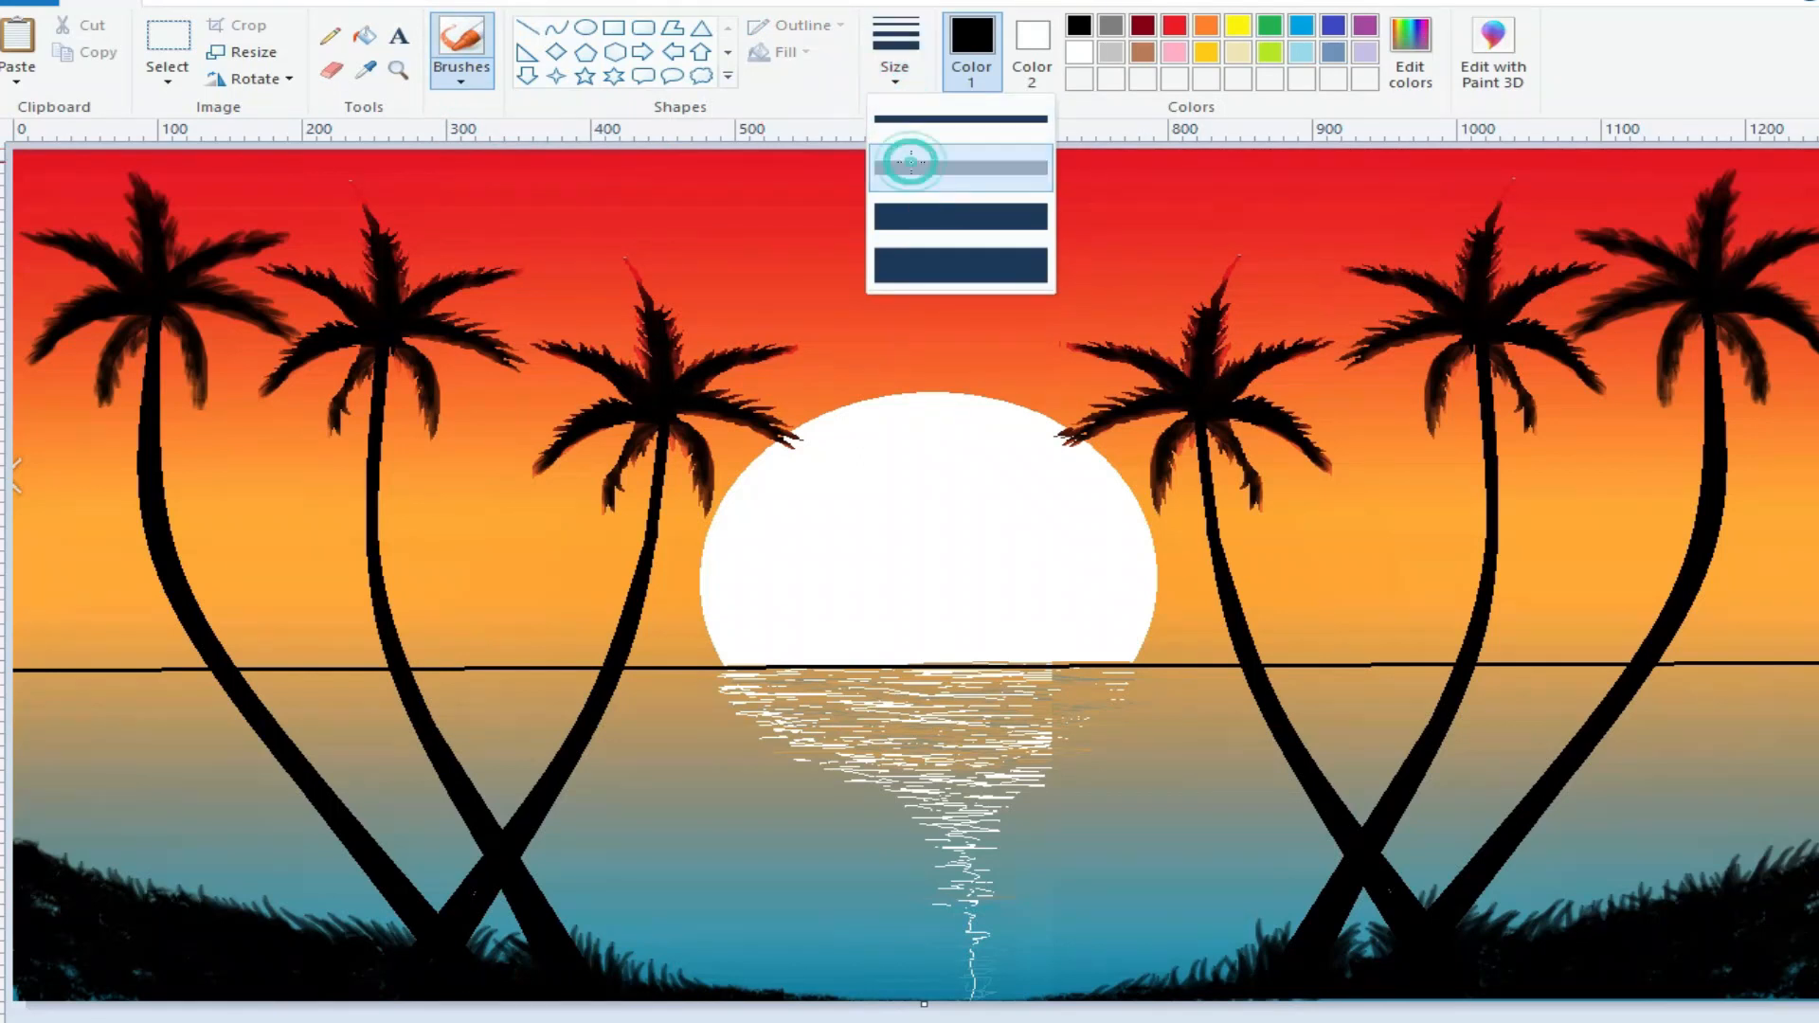
click(894, 66)
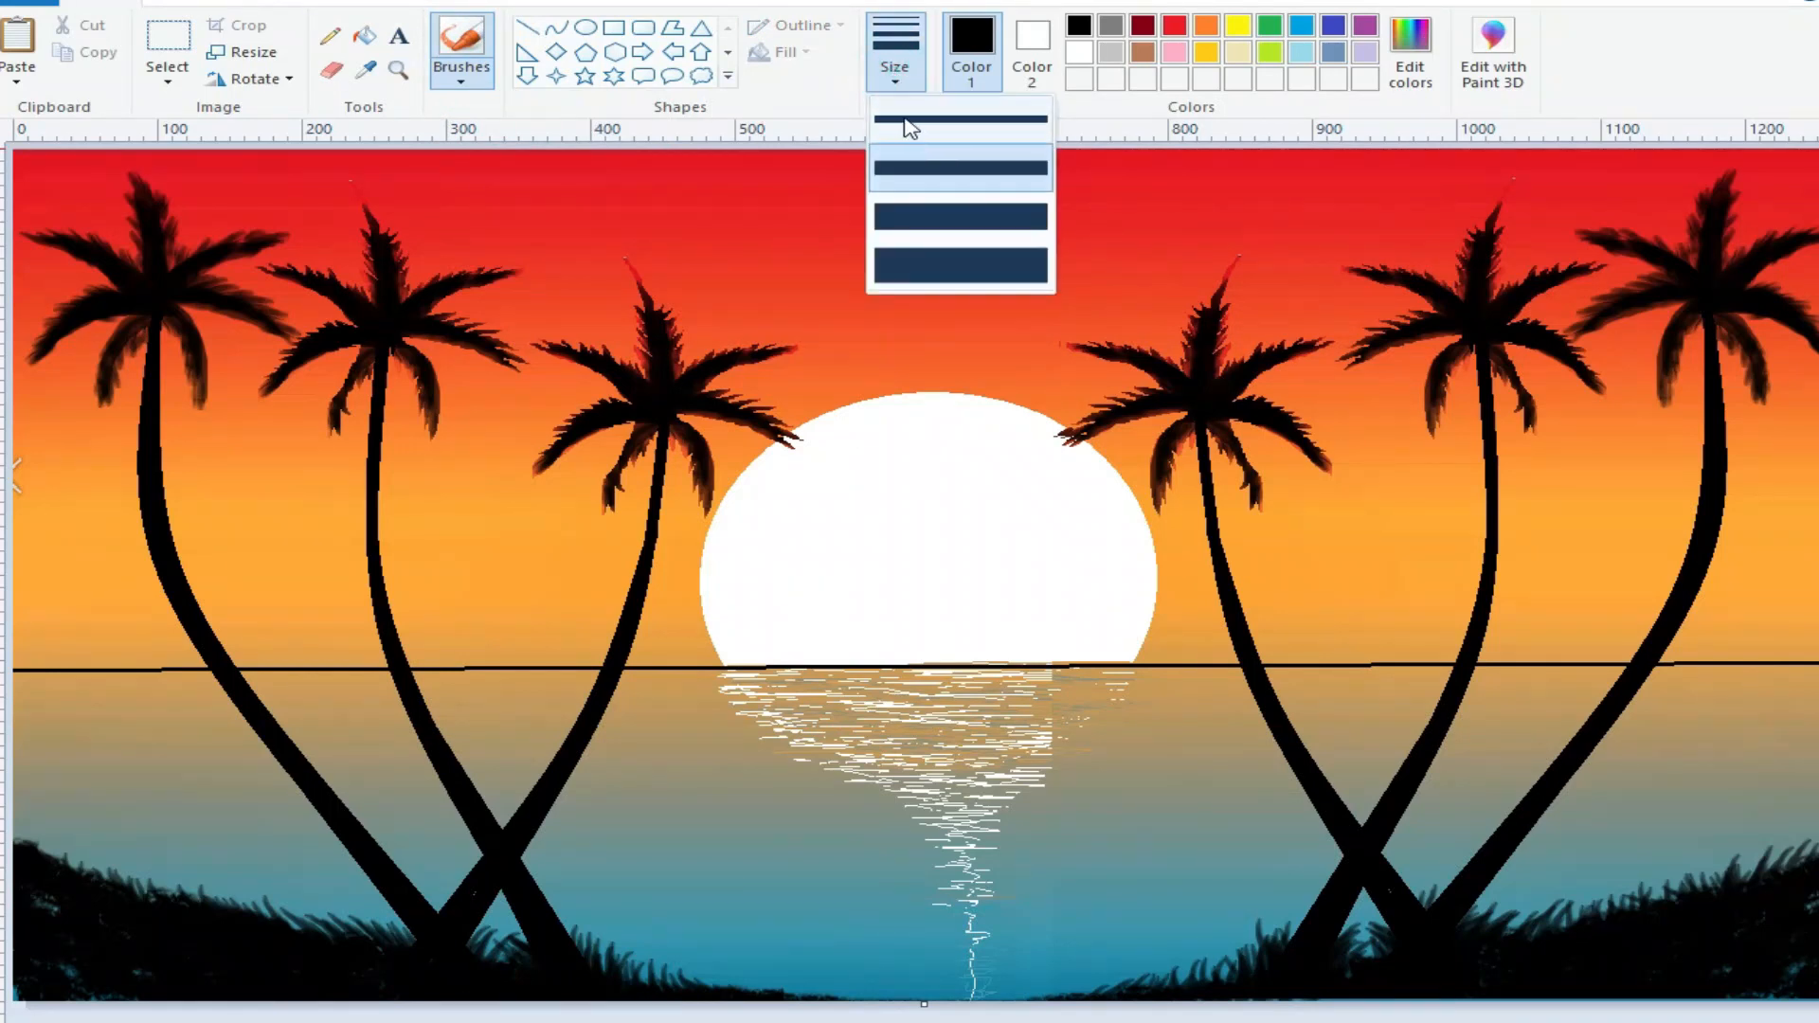
click(911, 120)
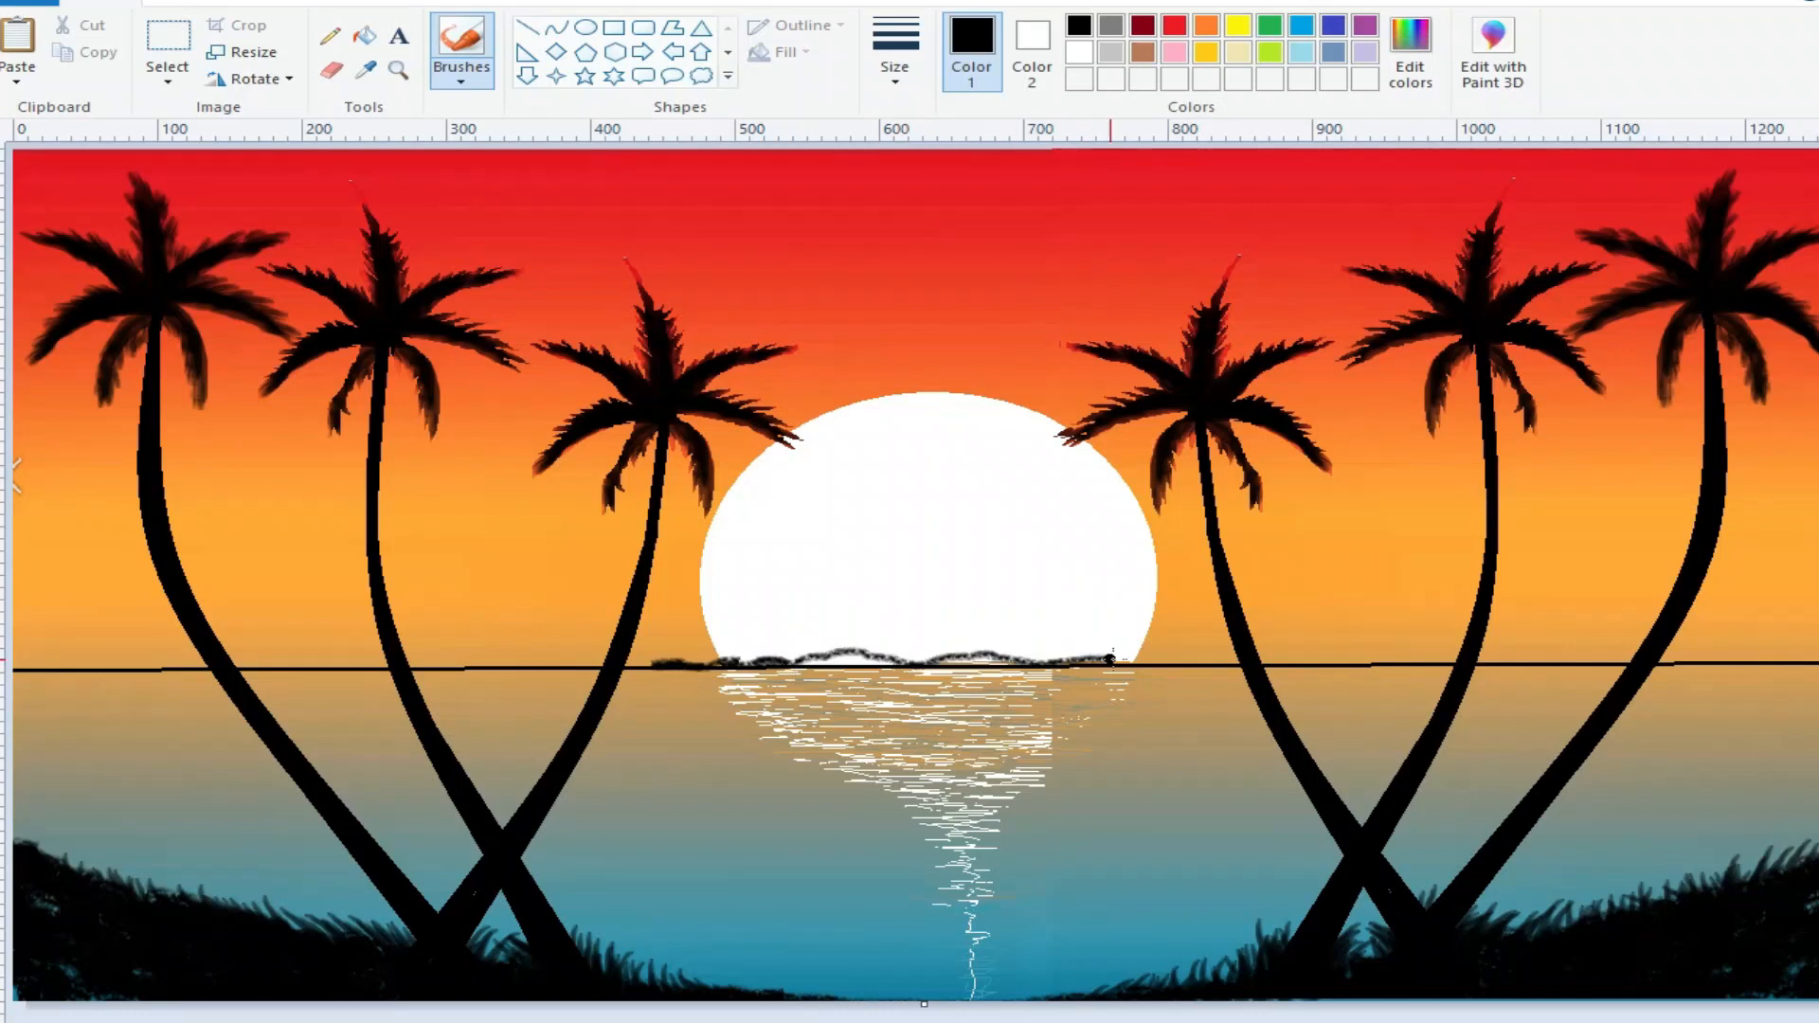
drag(832, 661, 794, 660)
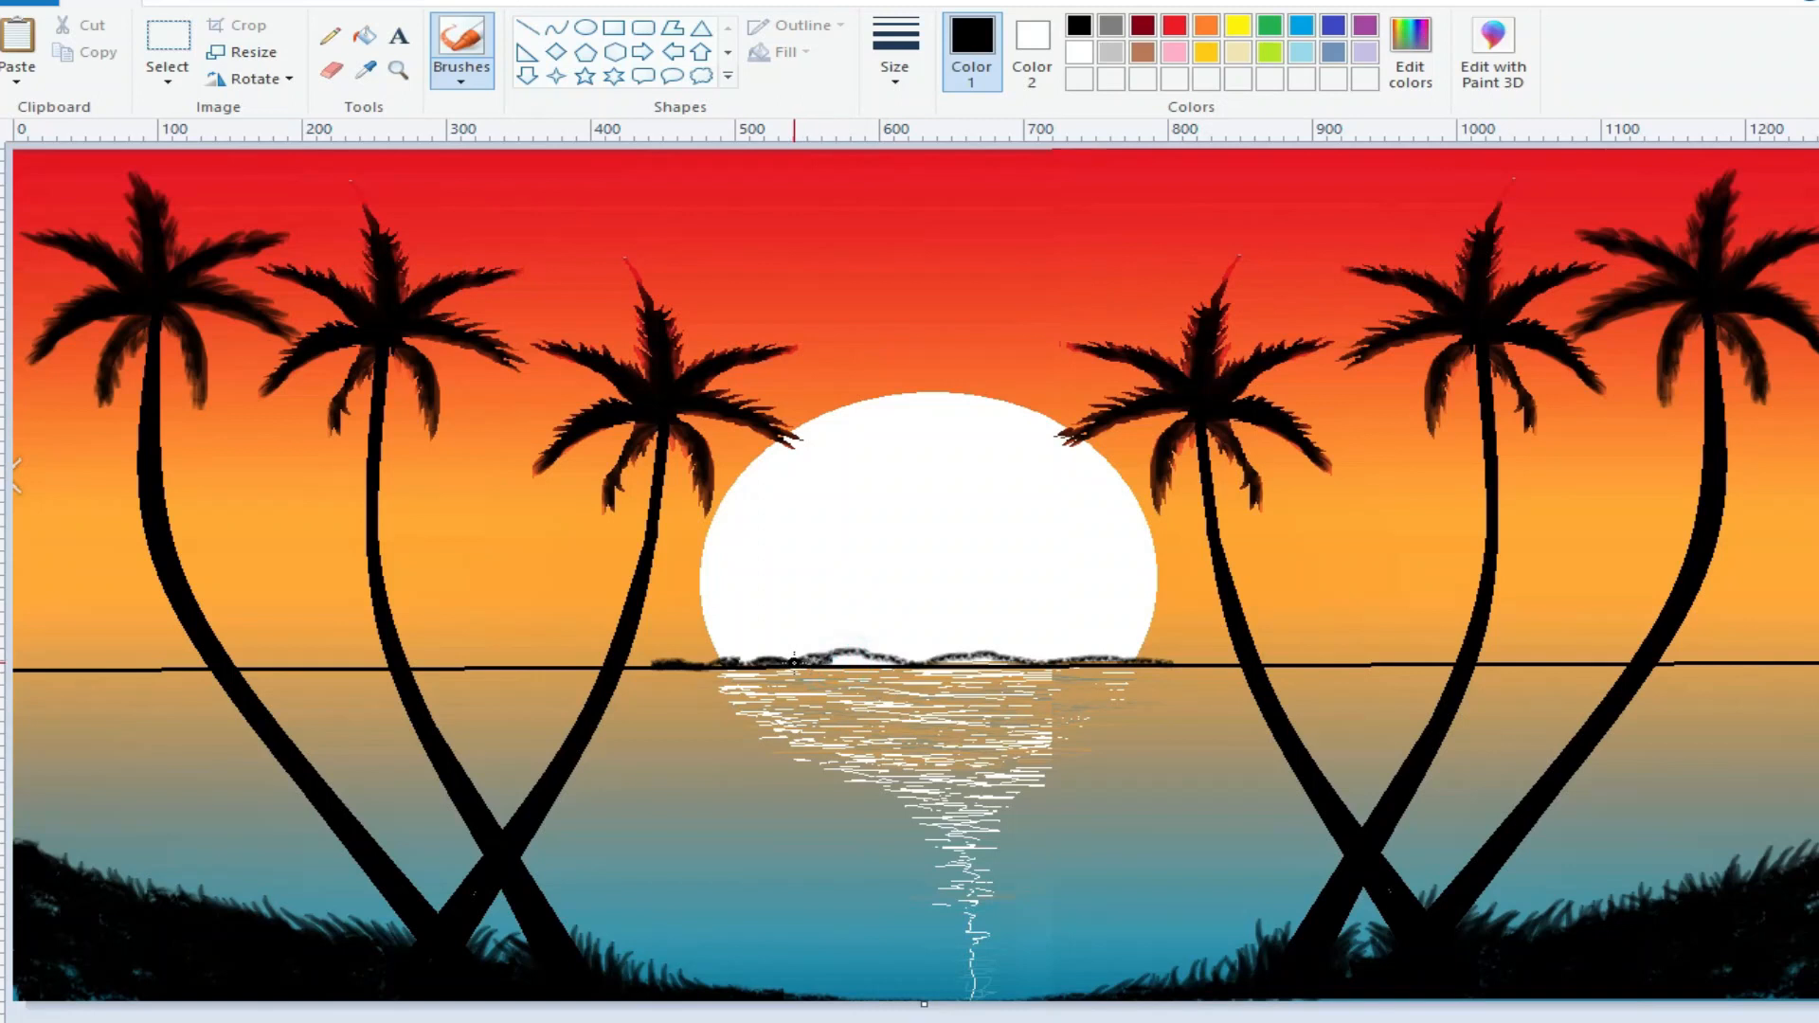